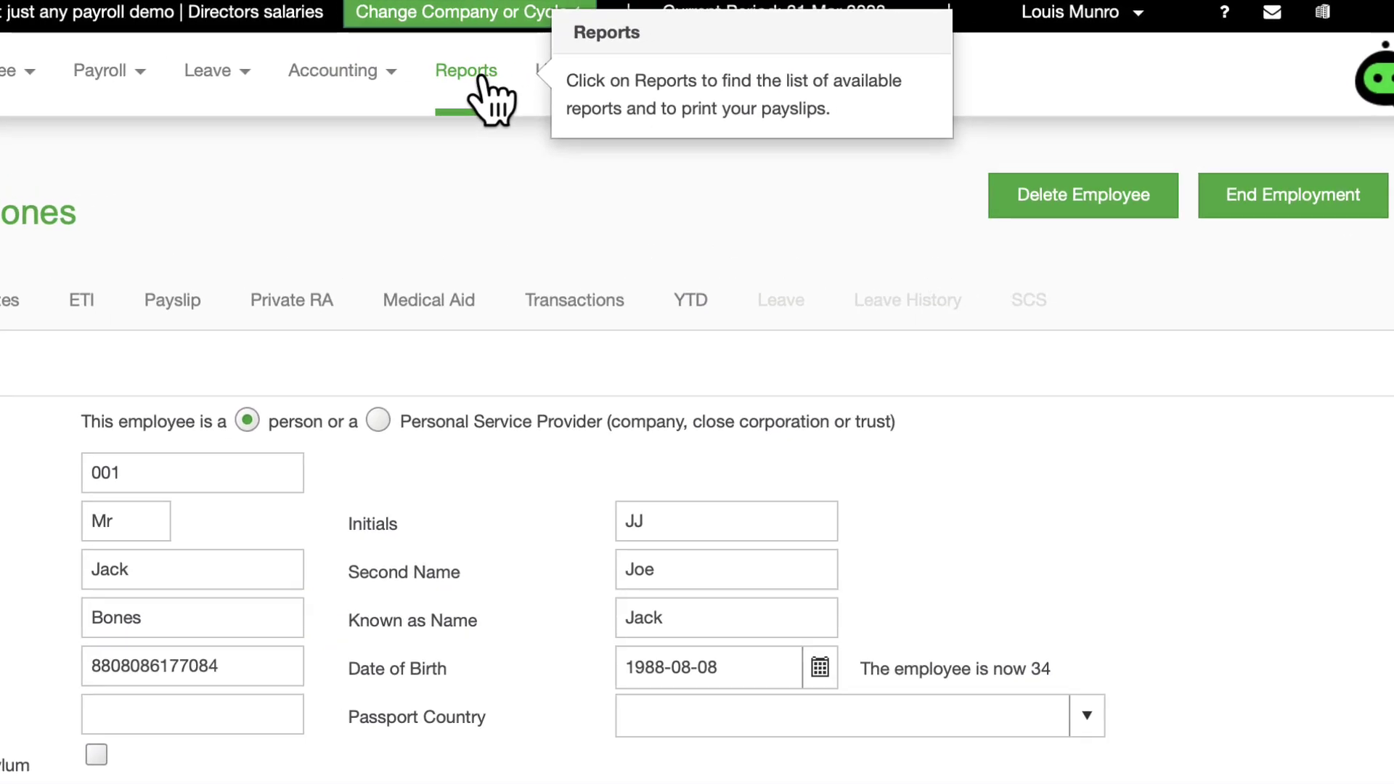
Step: Preview the blank New Employee Form report from the Employee reports and scroll through it
left_click(479, 72)
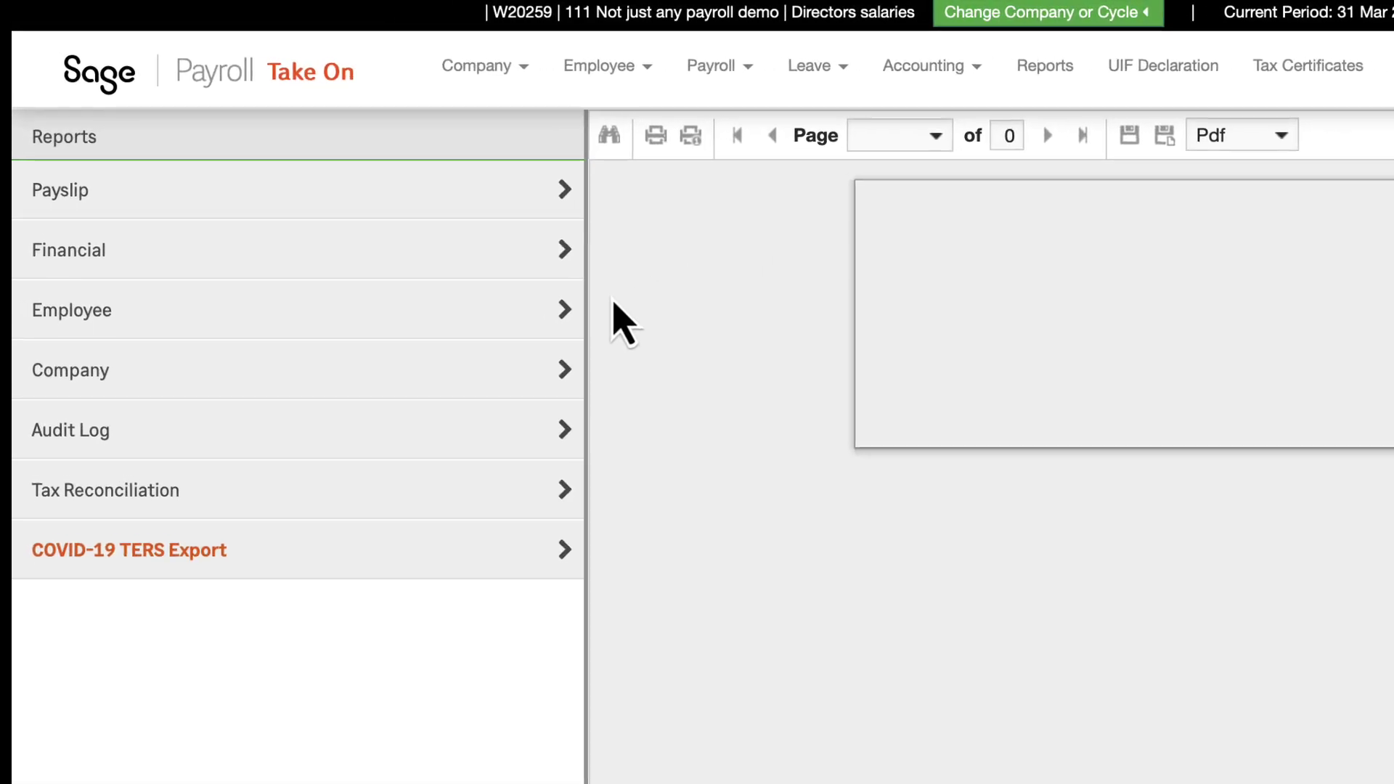
left_click(558, 334)
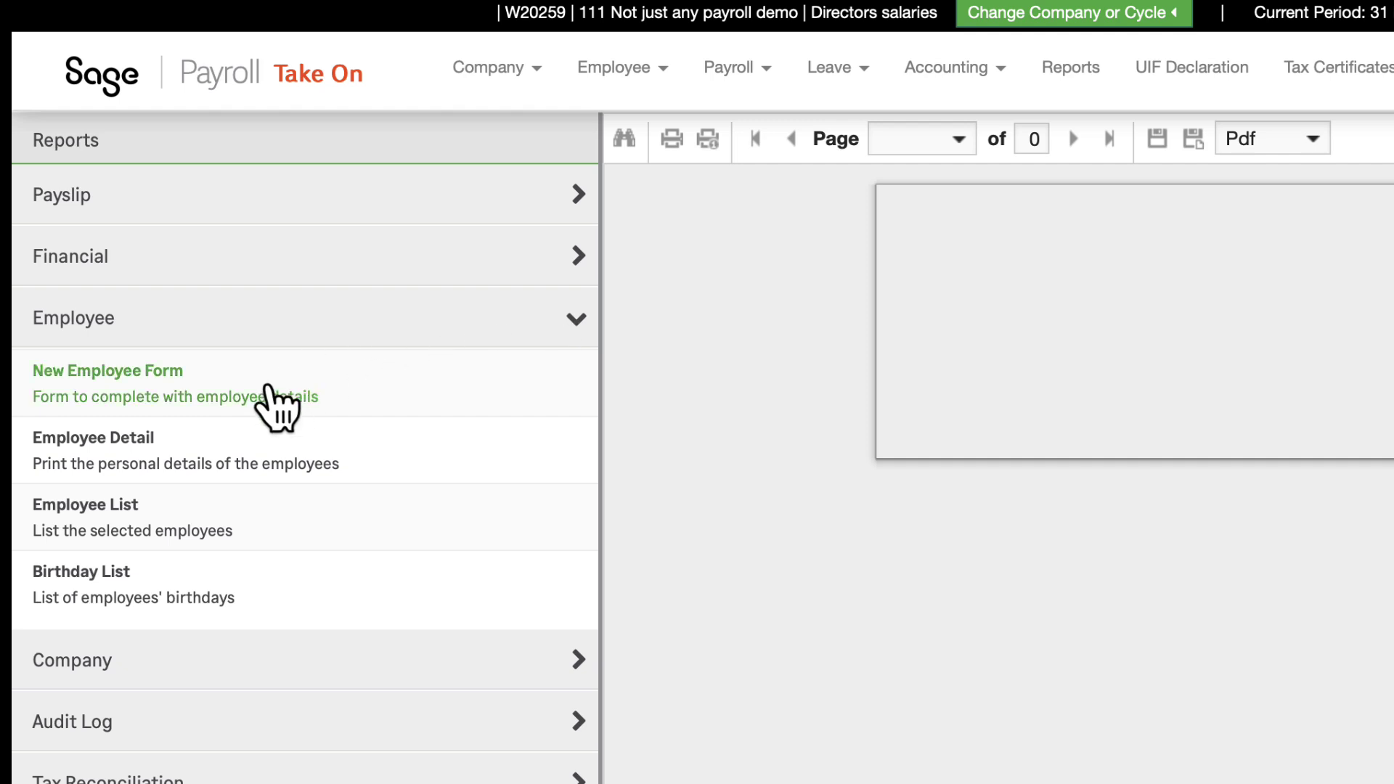
left_click(275, 407)
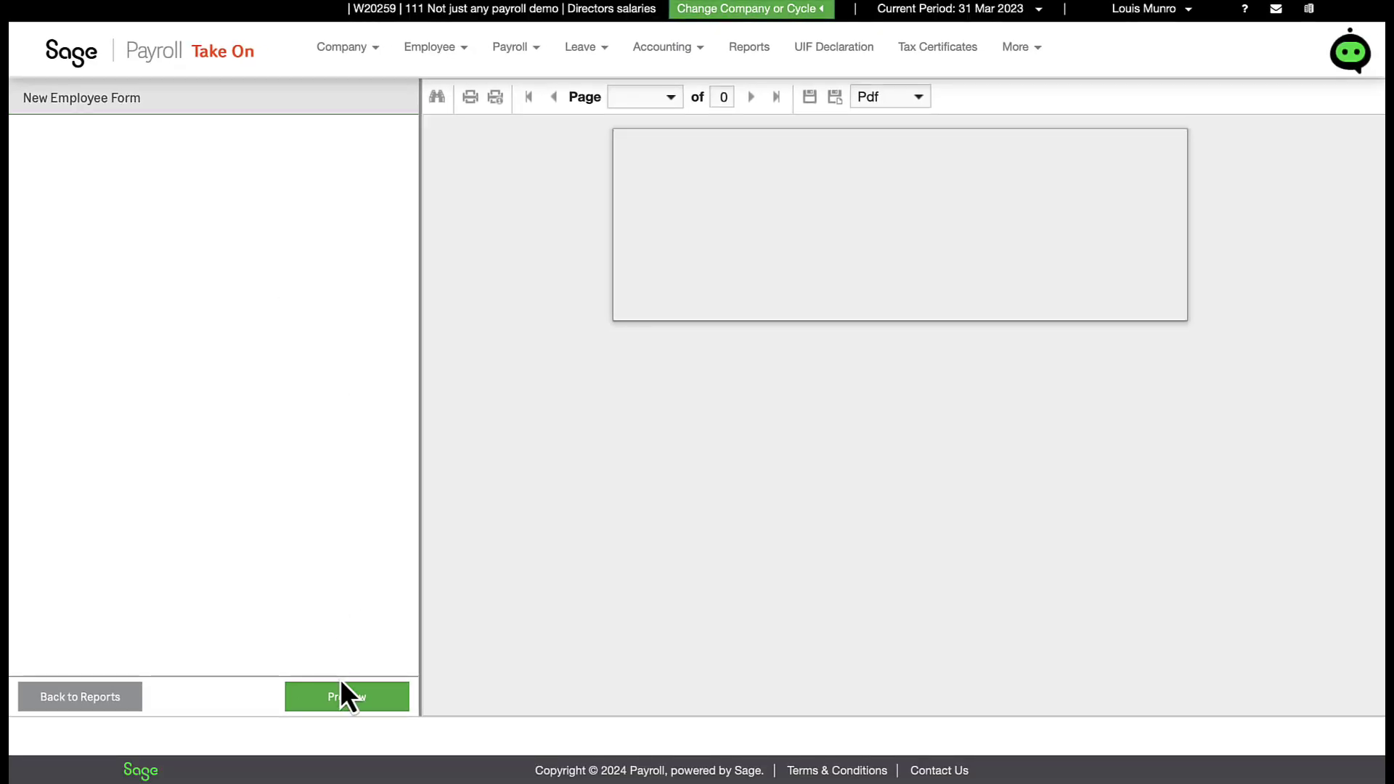
left_click(349, 690)
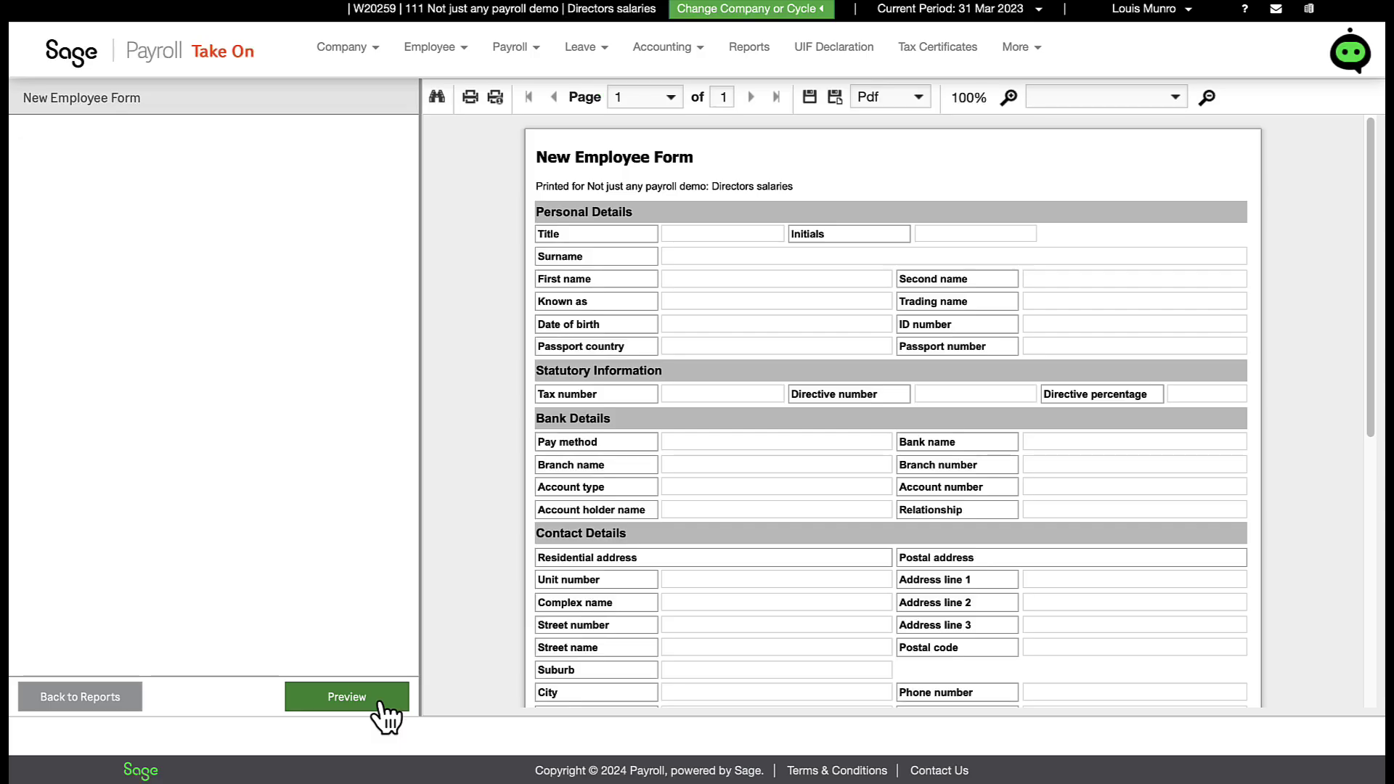
scroll(732, 607, "down", 3)
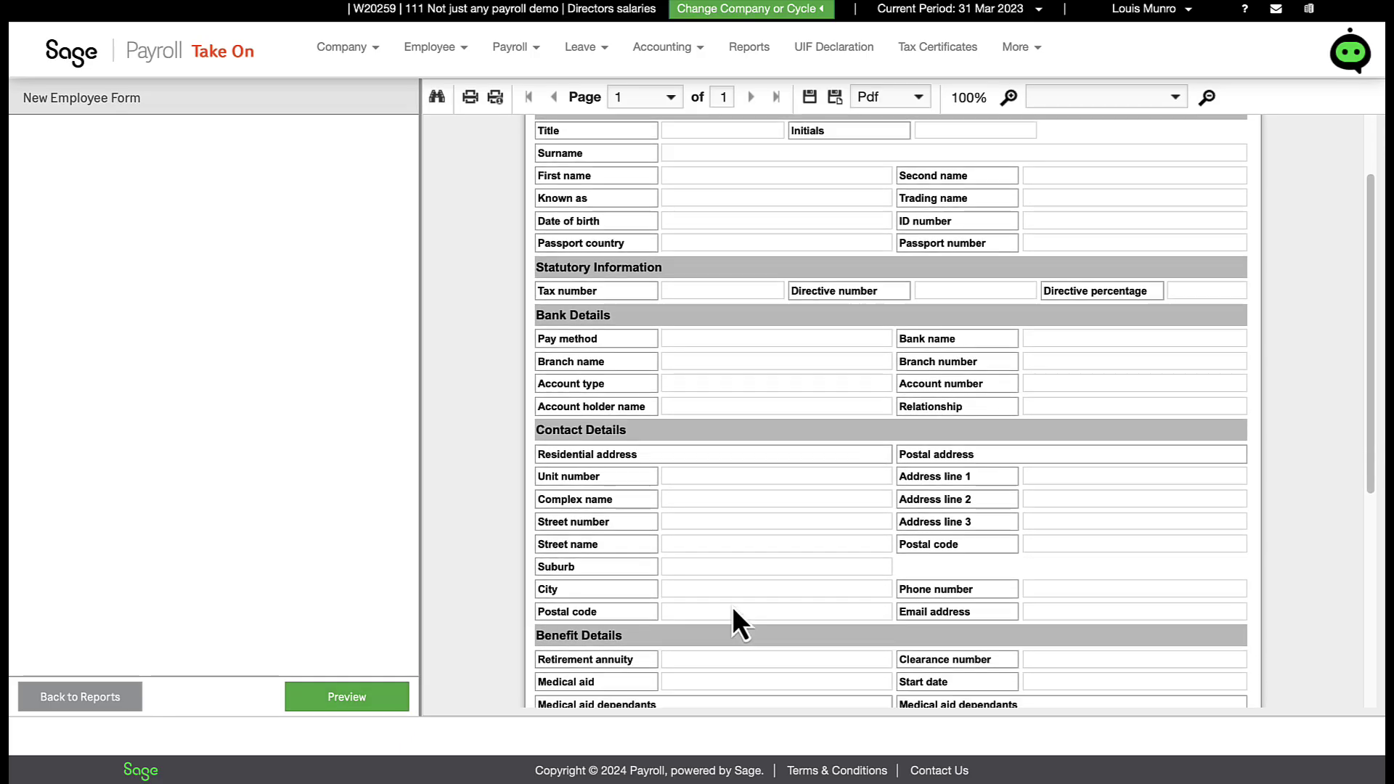
scroll(732, 605, "down", 2)
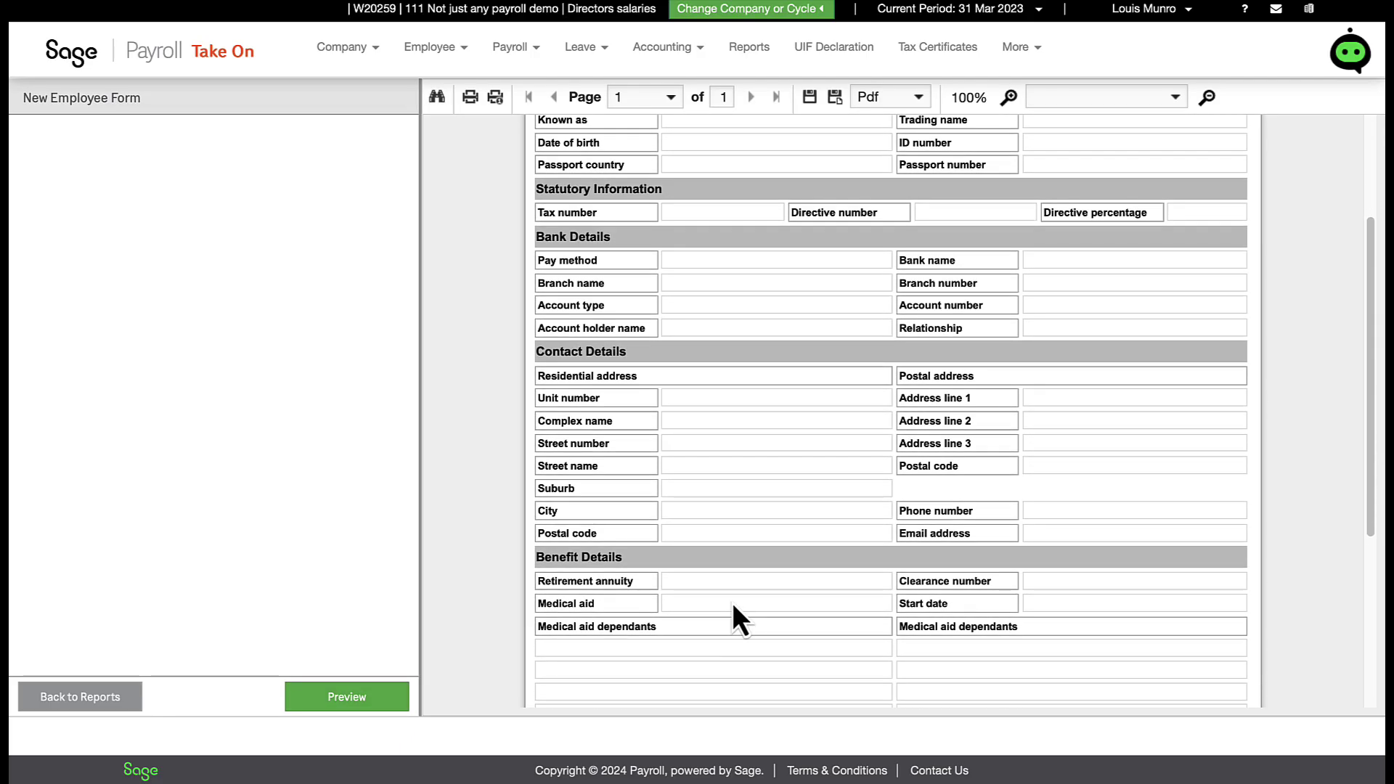
scroll(737, 590, "down", 2)
scroll(743, 578, "down", 2)
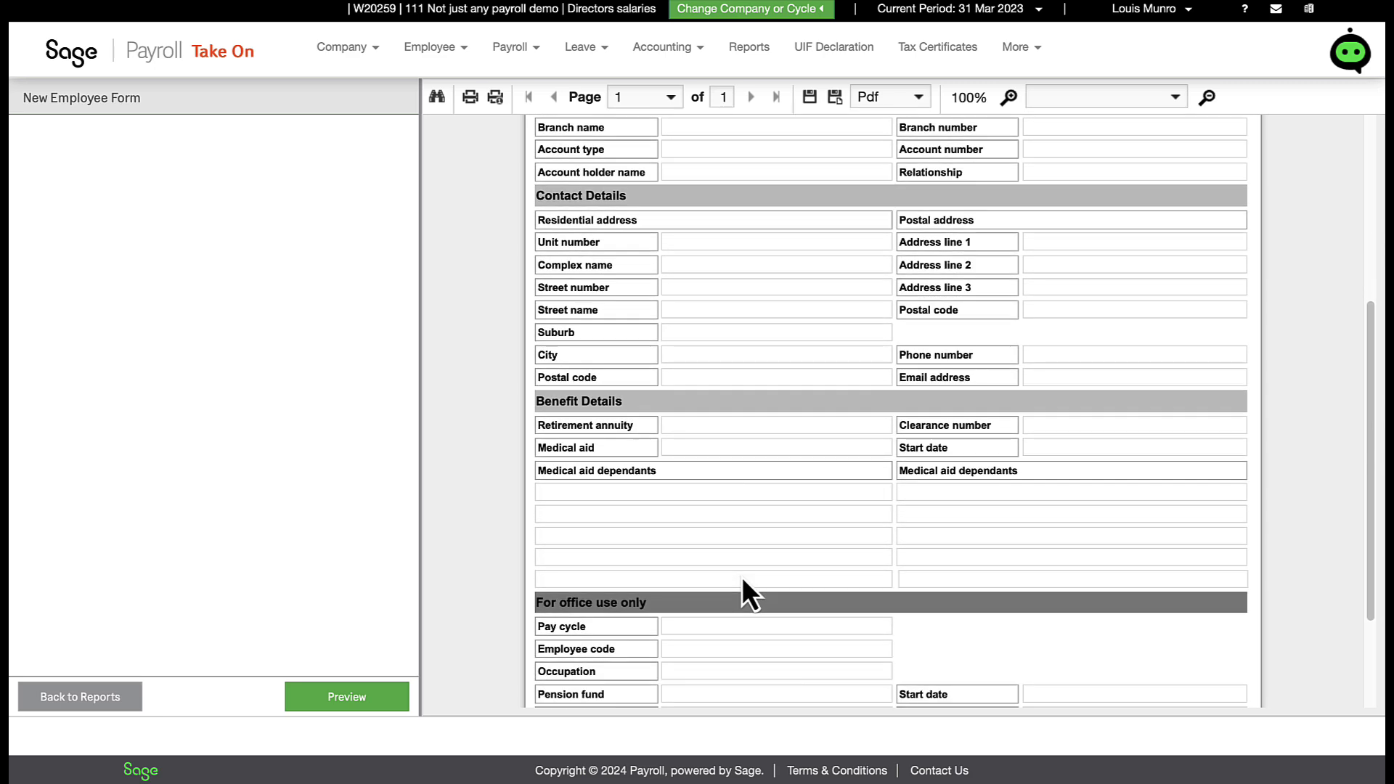
scroll(747, 570, "down", 1)
scroll(747, 568, "down", 2)
scroll(745, 581, "up", 8)
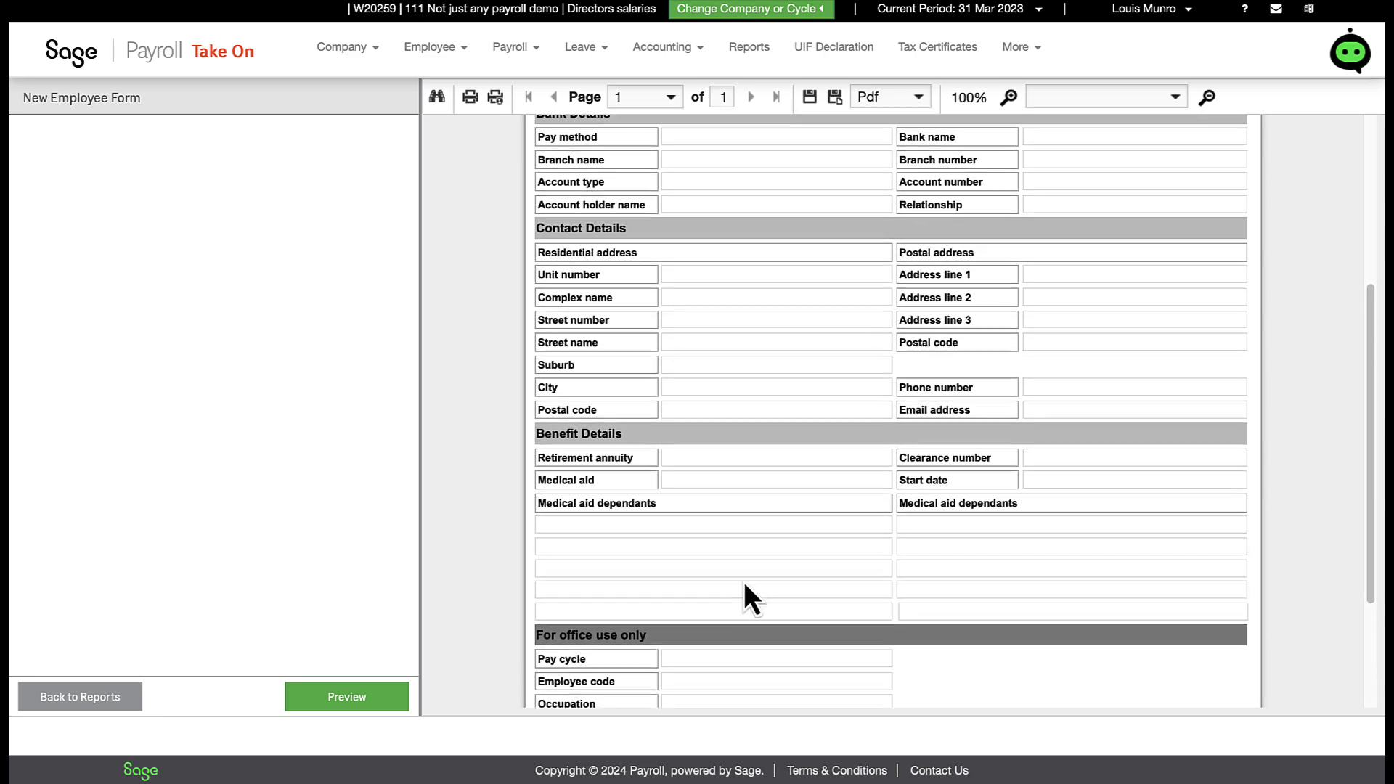
scroll(743, 582, "up", 3)
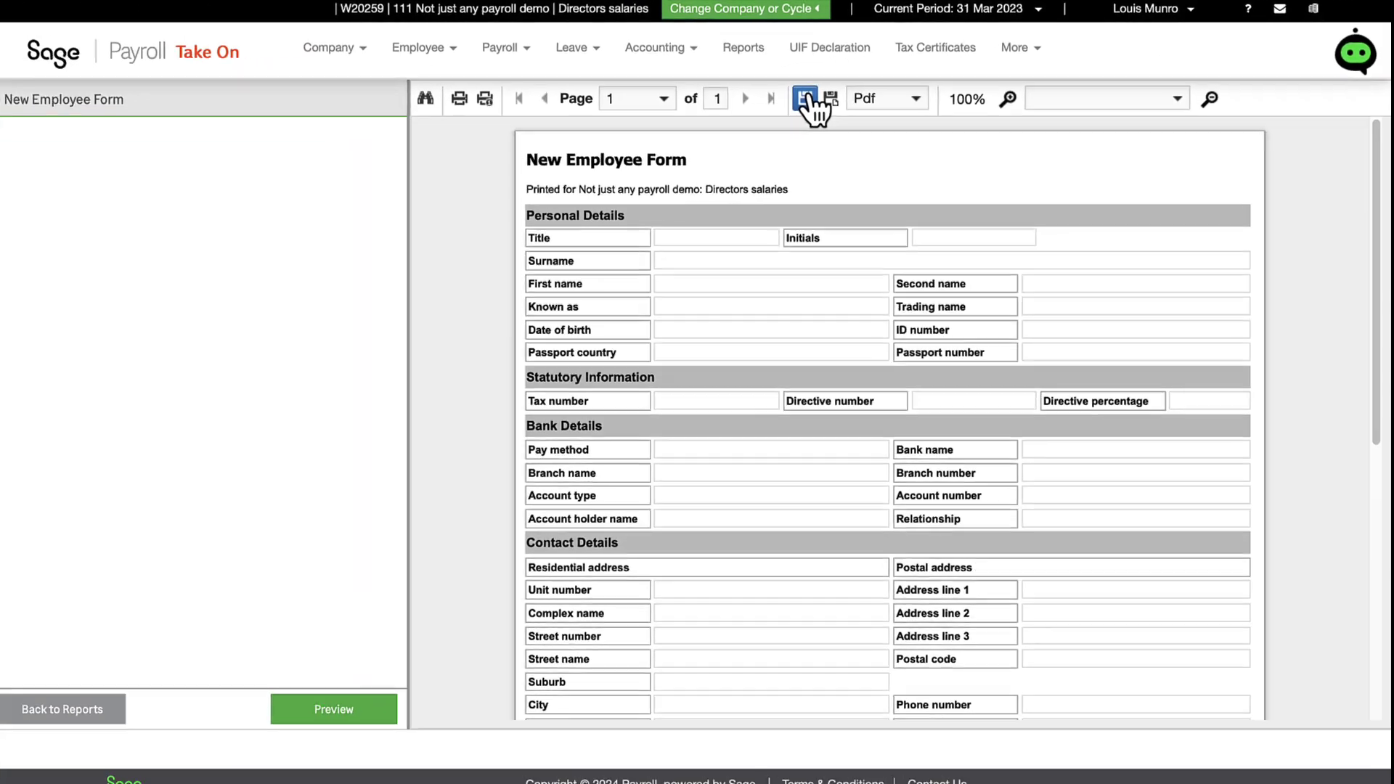
Step: Save the blank form as a PDF, then start a new employee via Employee > Add new employee
left_click(806, 99)
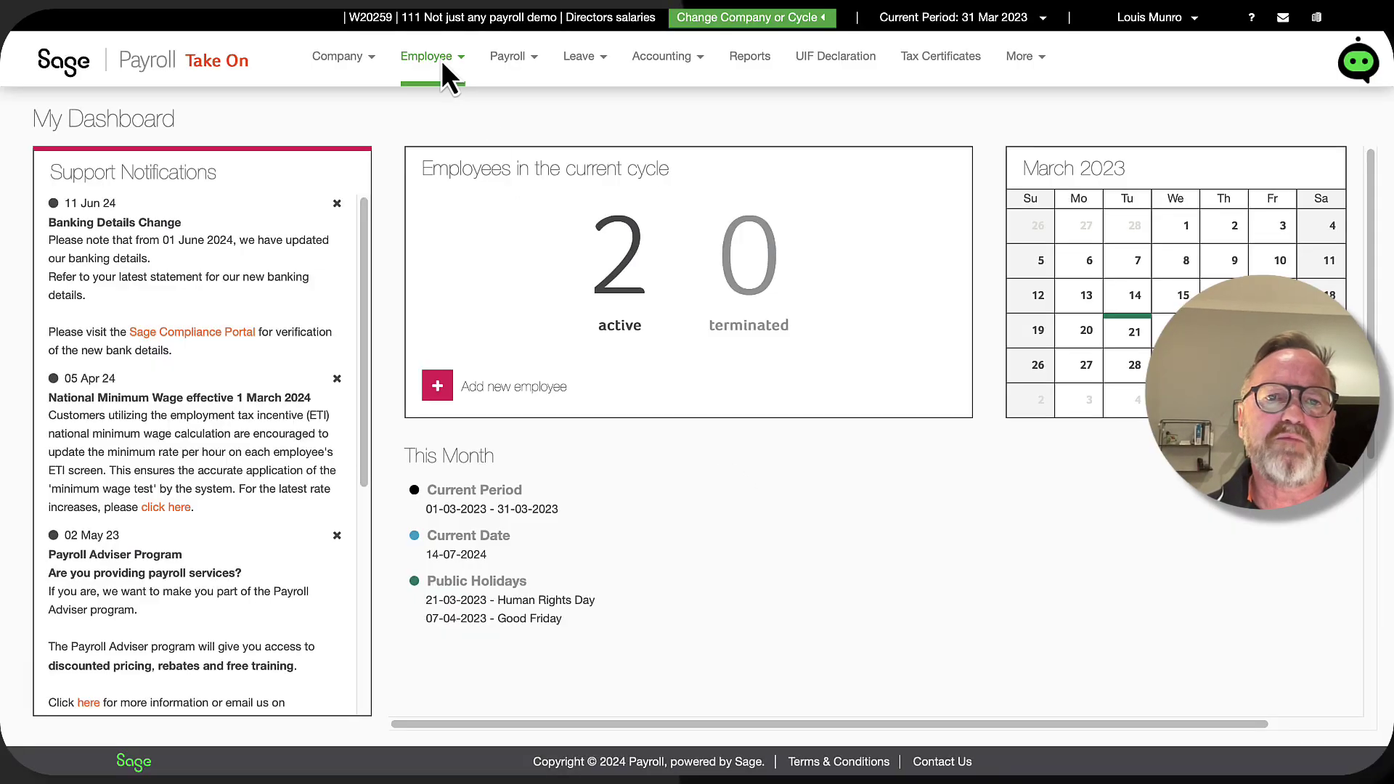
left_click(465, 60)
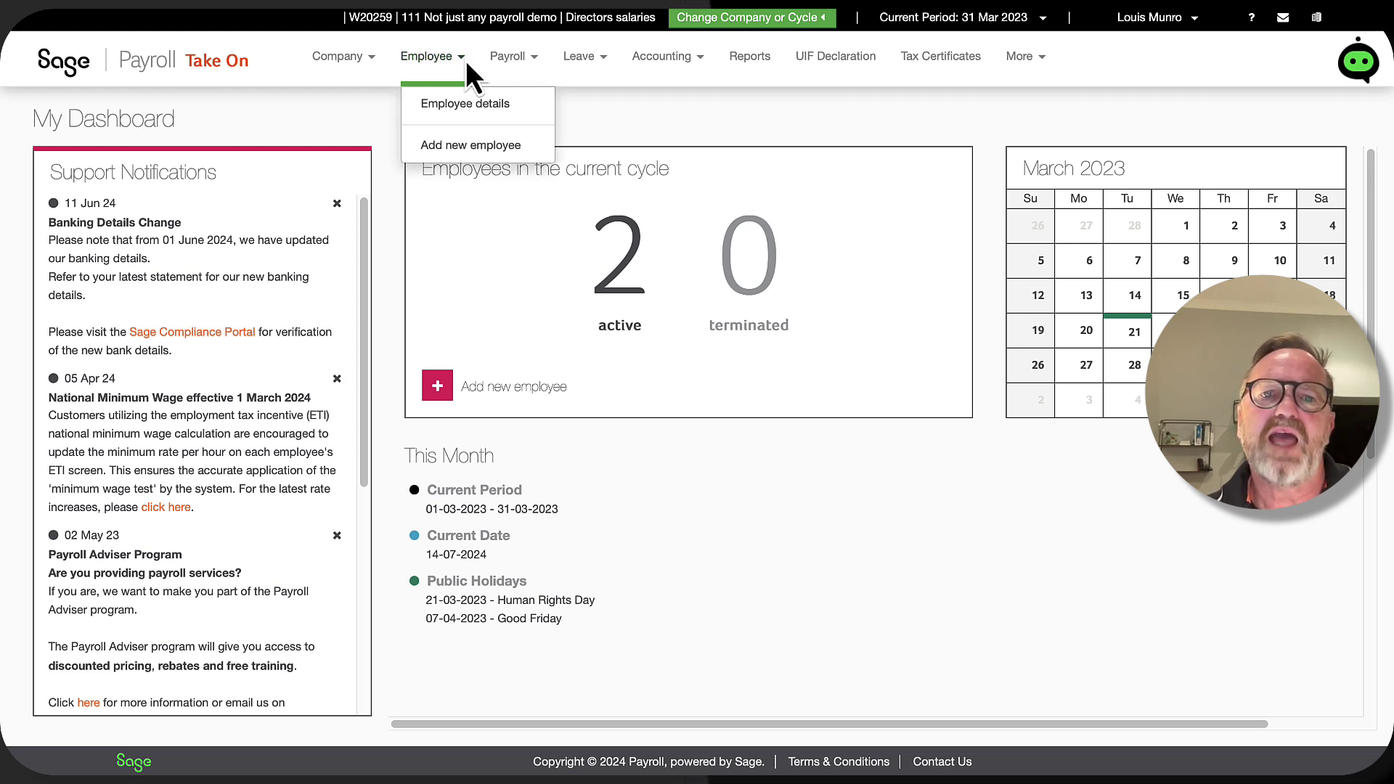
left_click(521, 154)
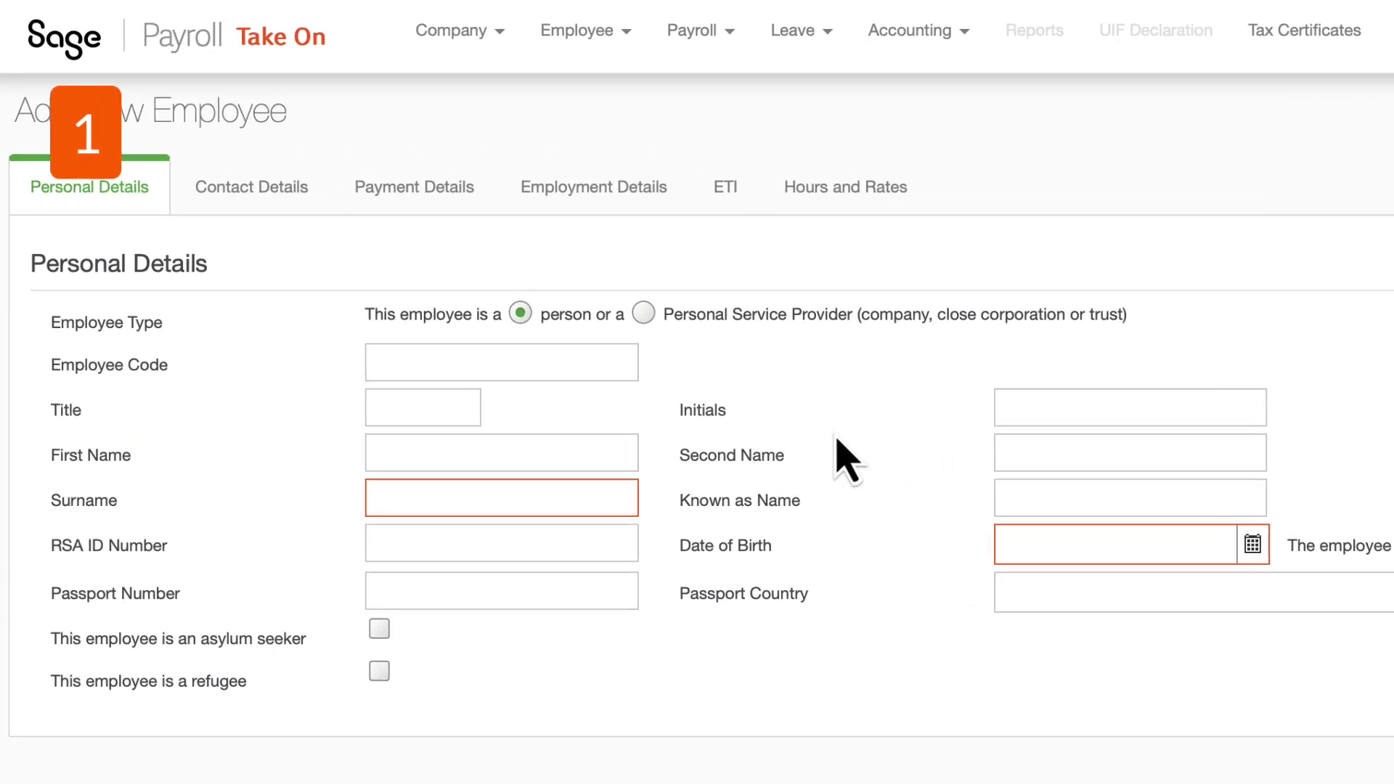
Step: Enter employee code 001, title Mr, and the employee's initials, first name, second name and surname
left_click(585, 358)
type("001")
key("Tab")
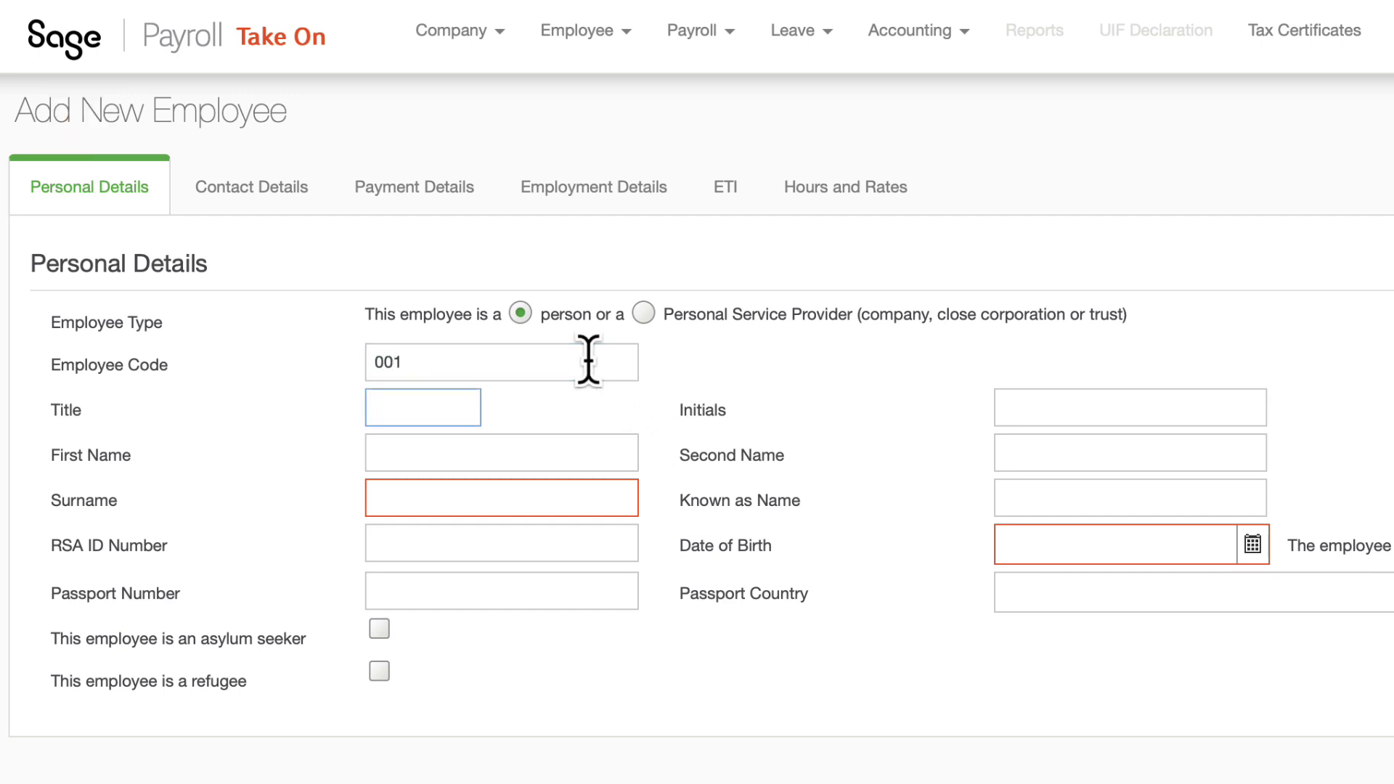
type("Mr")
key("Tab")
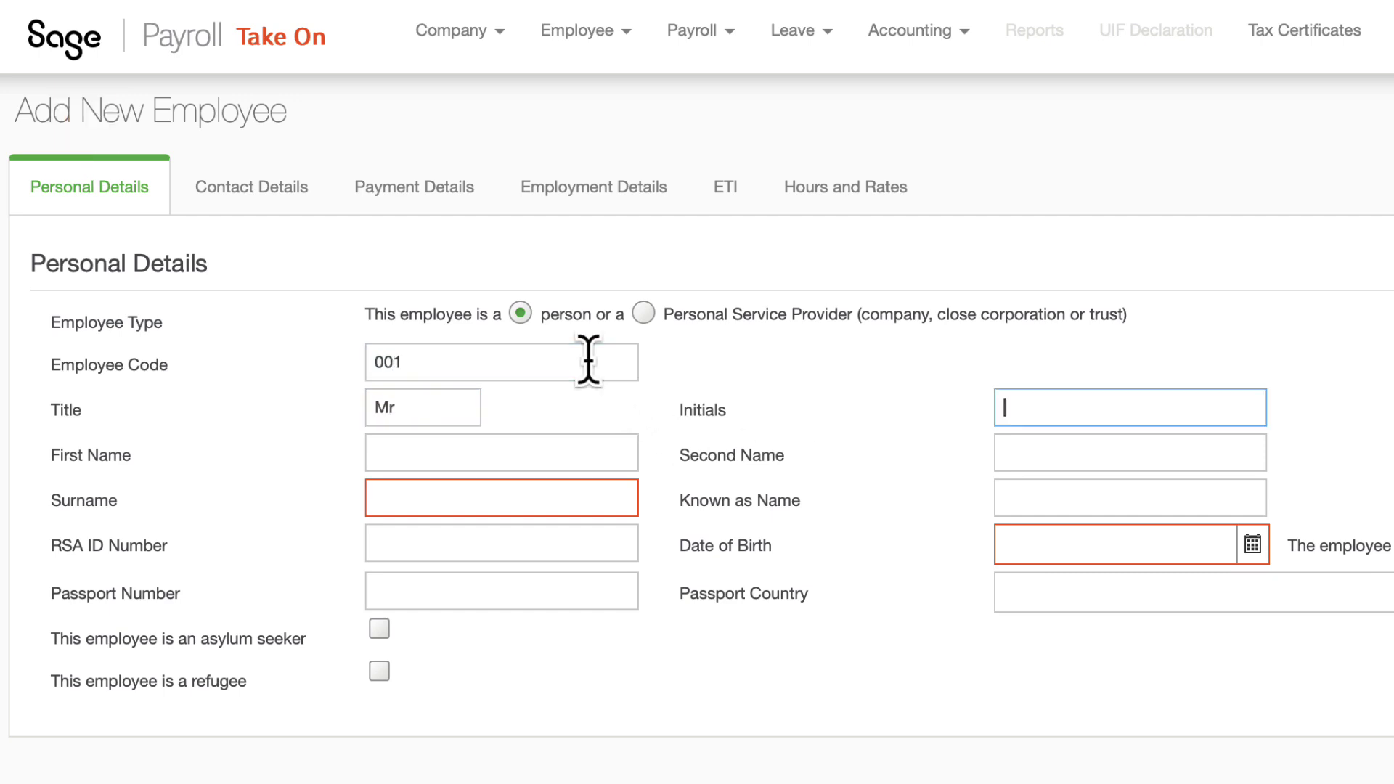
type("JJ")
key("Tab")
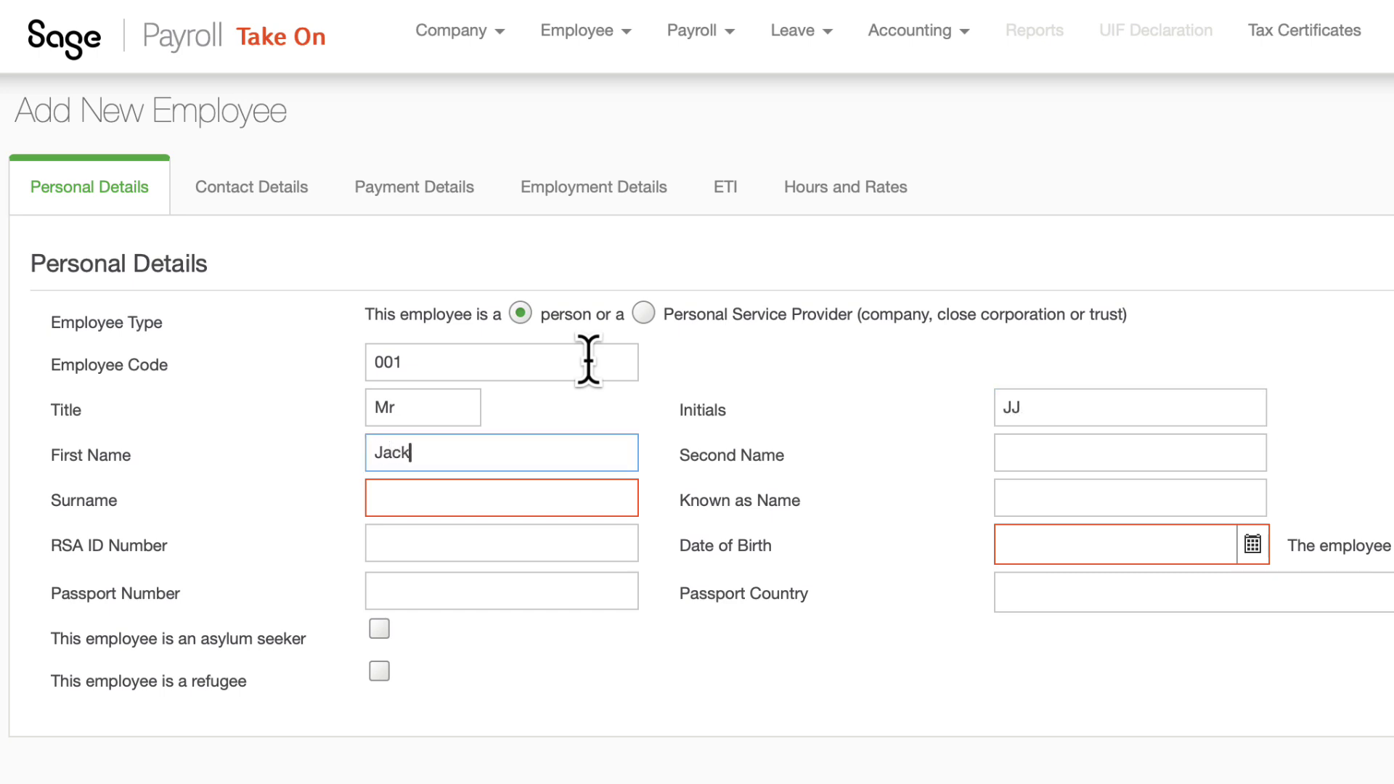
key("Tab")
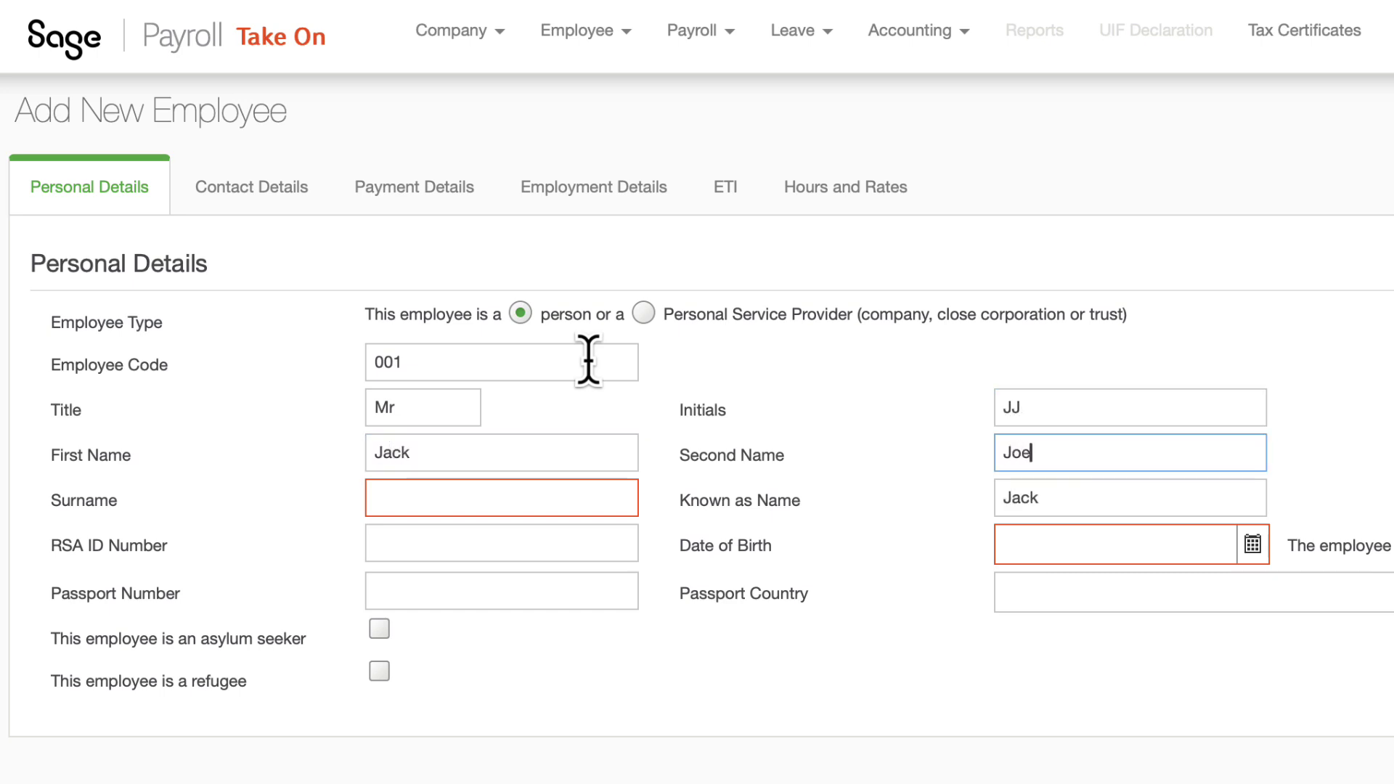
key("Tab")
key("Tab")
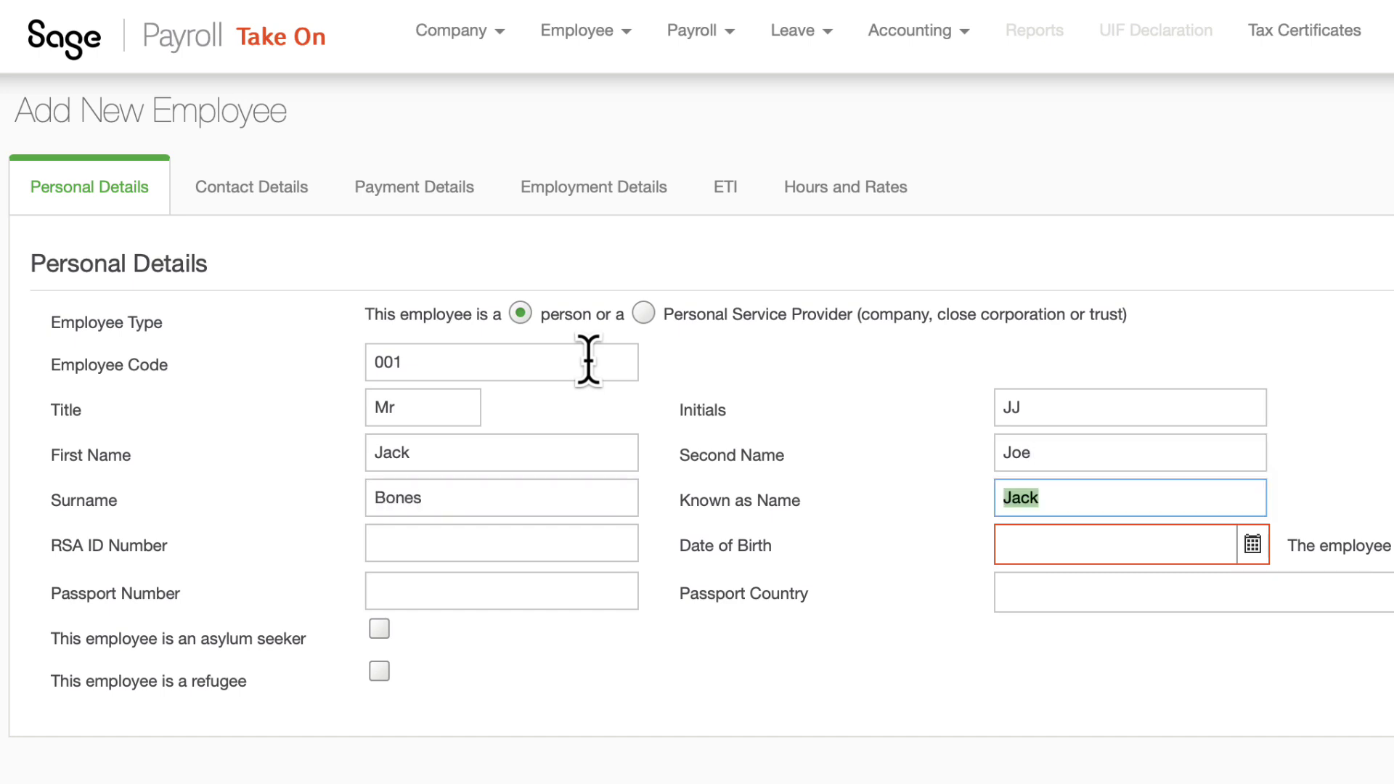
key("Tab")
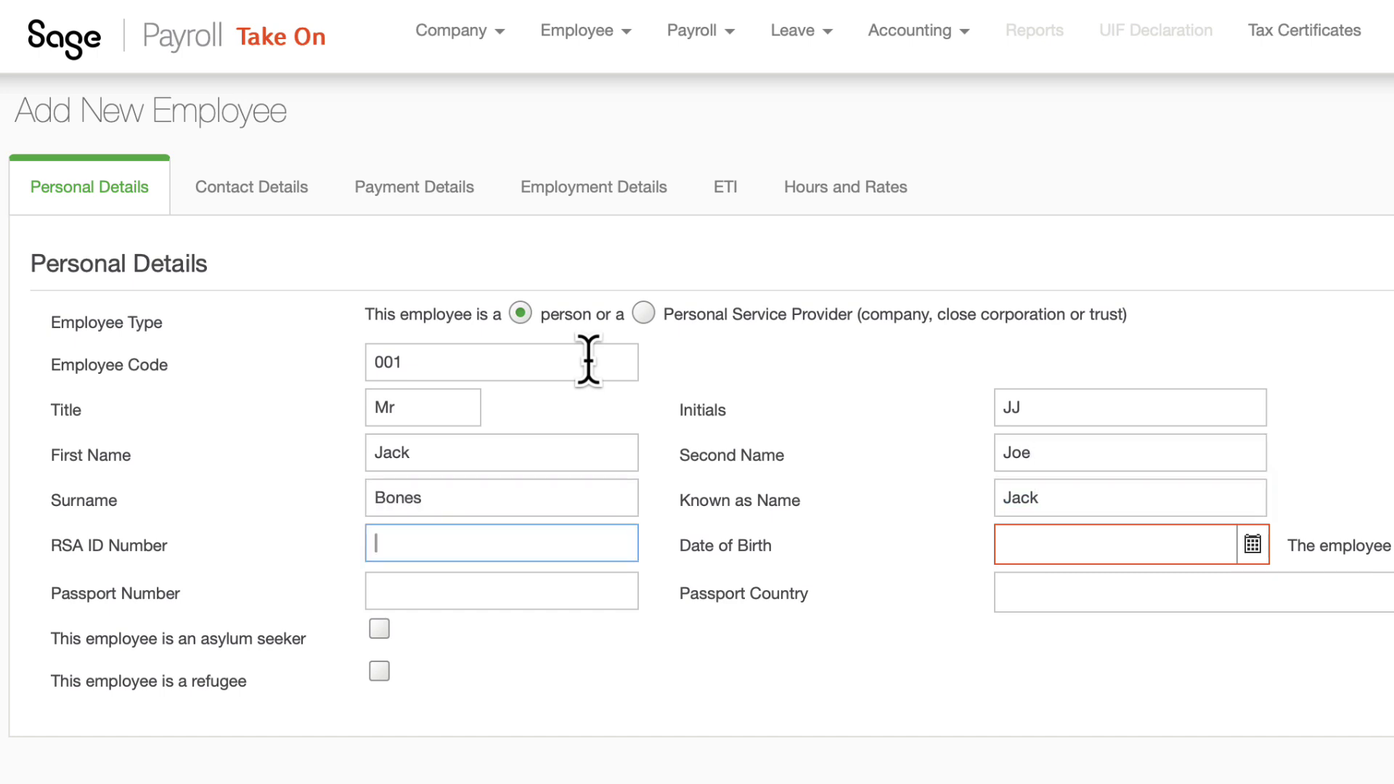
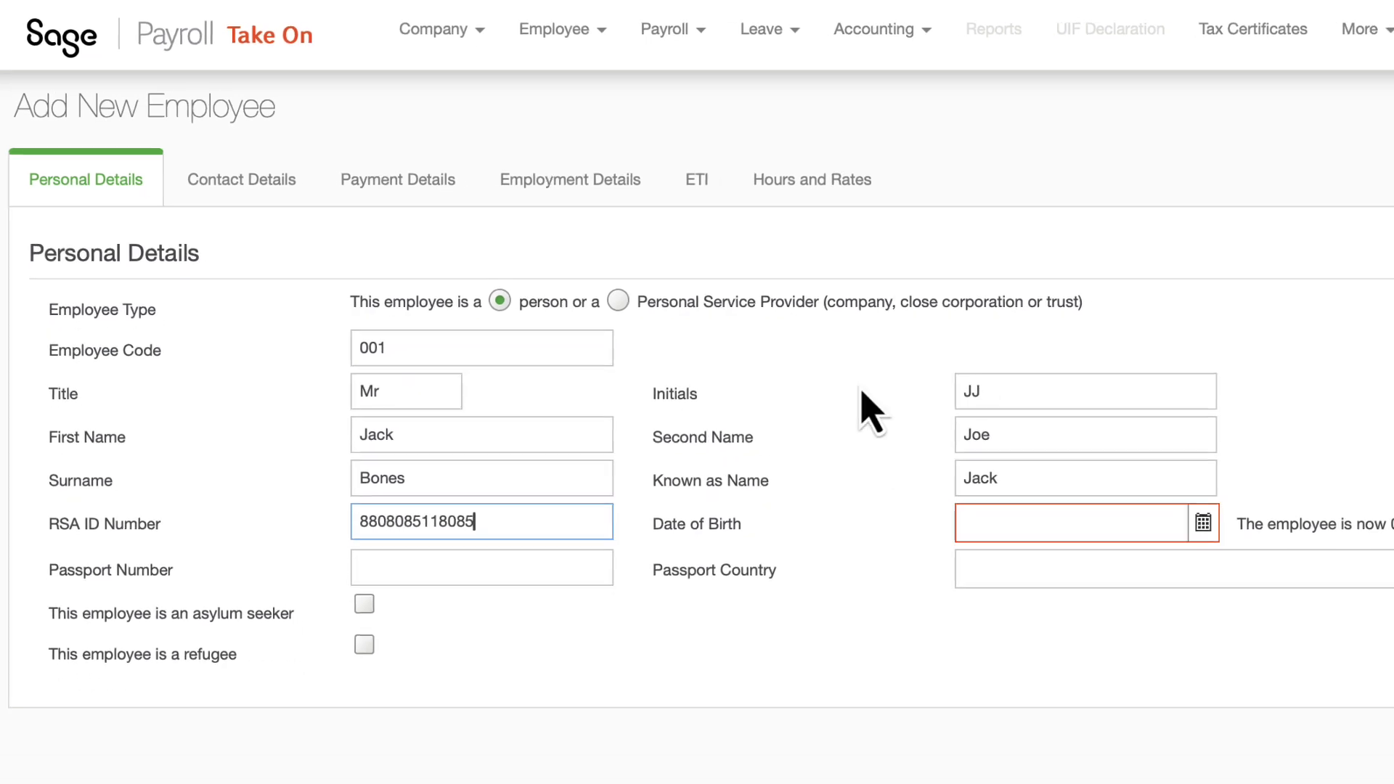
left_click(1017, 524)
type("1988-01-01")
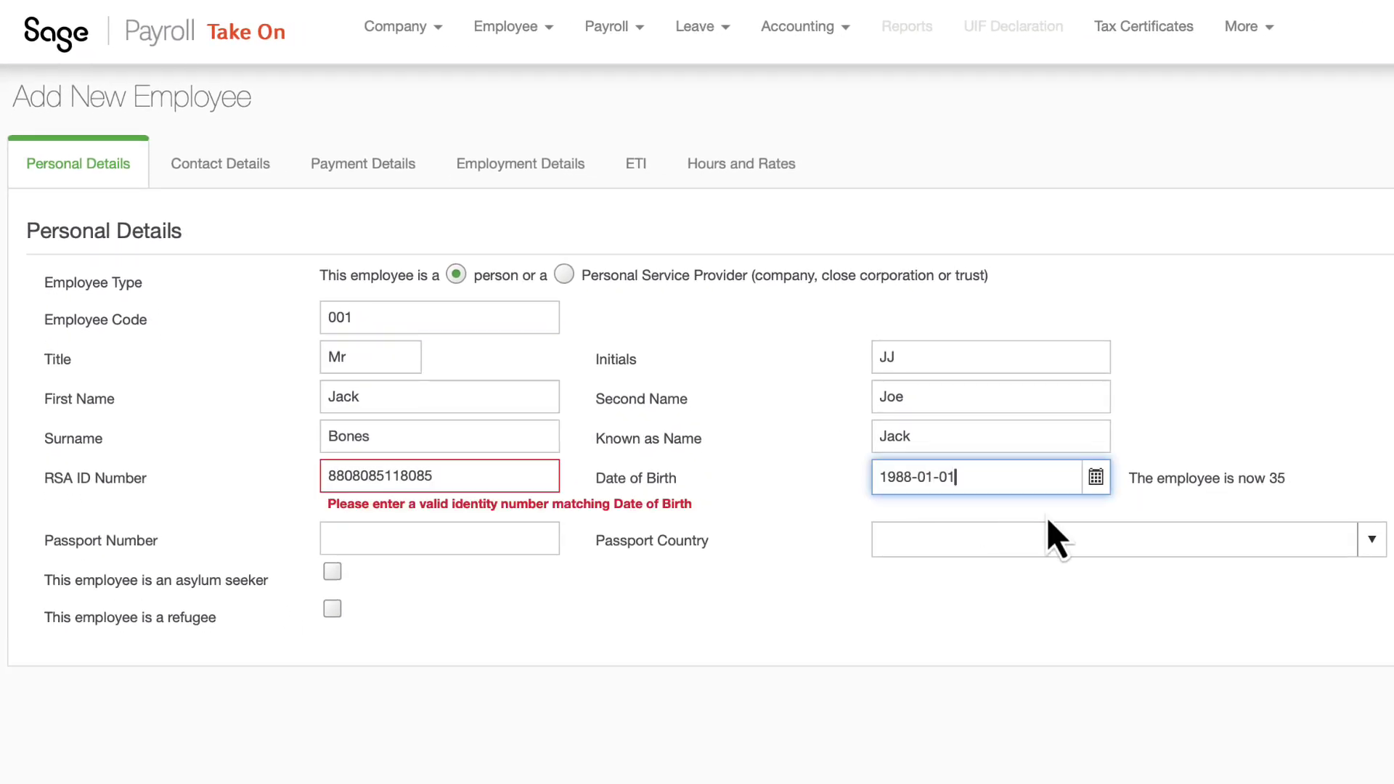
left_click(1096, 479)
left_click(1101, 514)
left_click(1102, 513)
left_click(1102, 513)
left_click(1101, 513)
left_click(1102, 513)
left_click(1101, 513)
left_click(1102, 513)
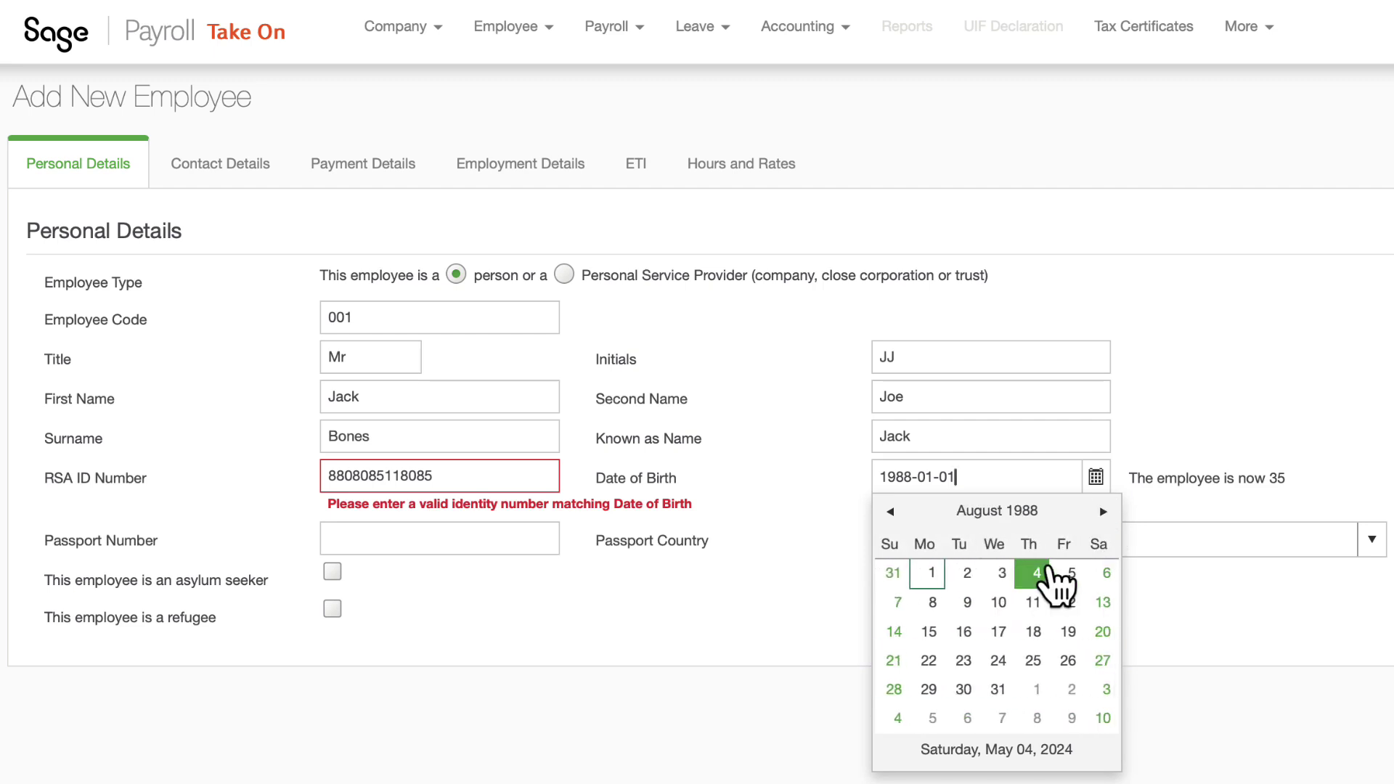
left_click(934, 602)
Step: Correct the last digits of the ID number so it matches the birth date
left_click(433, 476)
key("BackSpace")
key("BackSpace")
key("BackSpace")
key("BackSpace")
key("BackSpace")
key("BackSpace")
key("BackSpace")
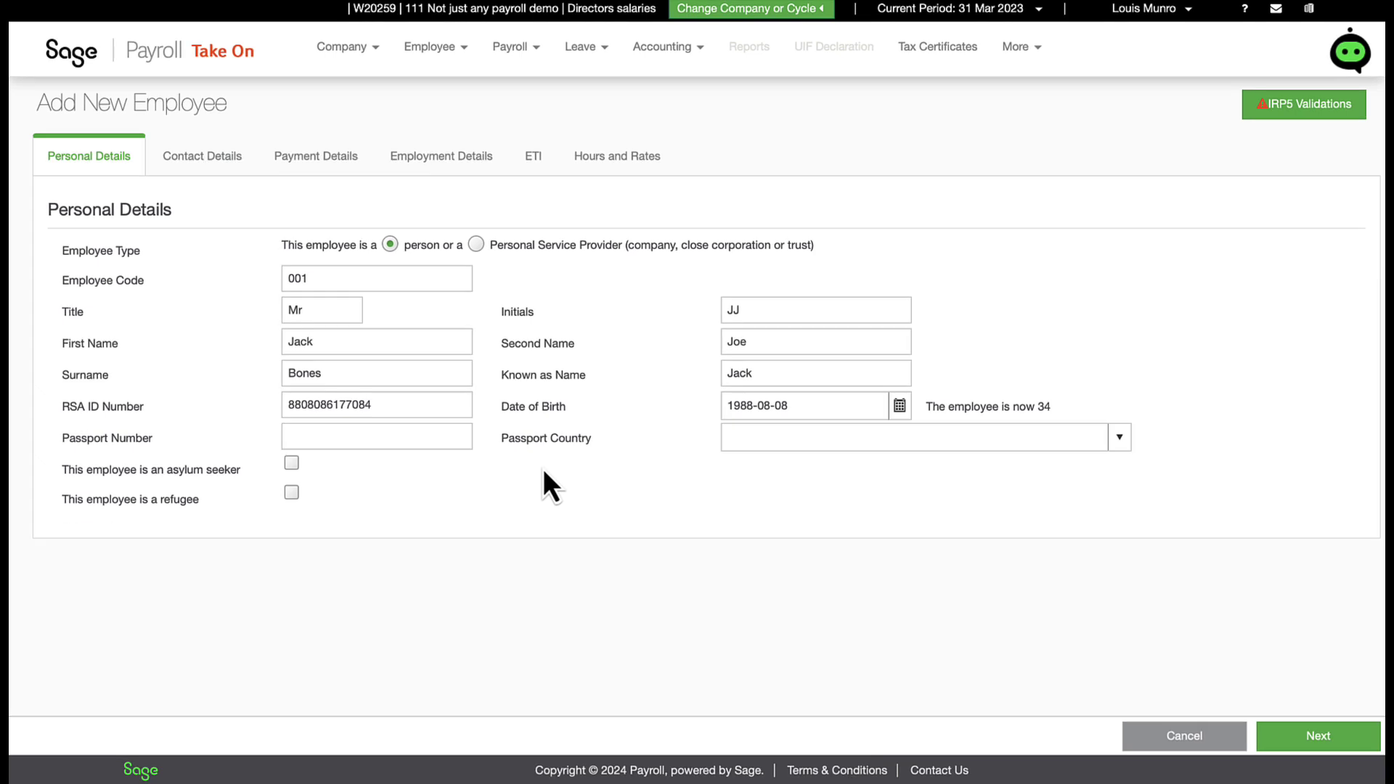
Step: On the contact details step, enter the employee's residential address with South Africa as country
left_click(1055, 624)
left_click(1297, 738)
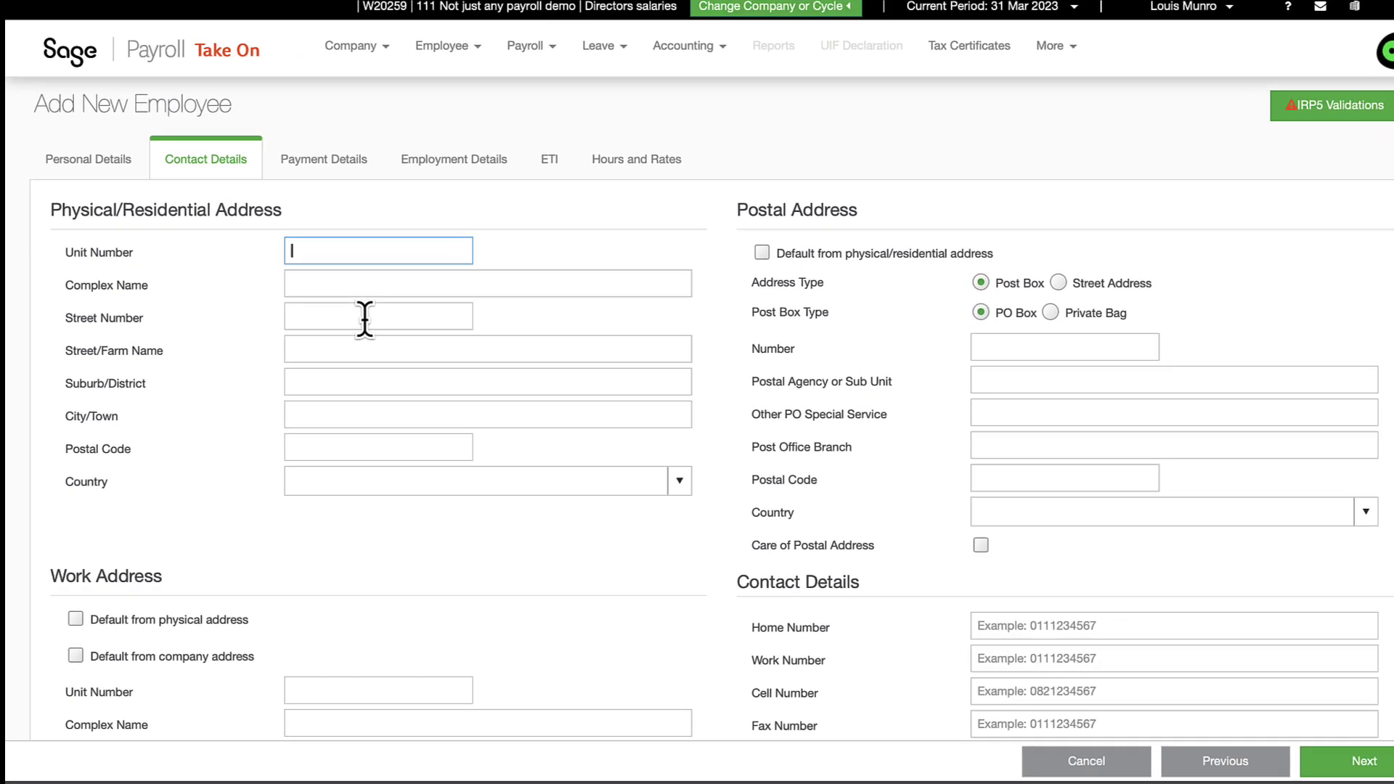
left_click(363, 309)
key("Tab")
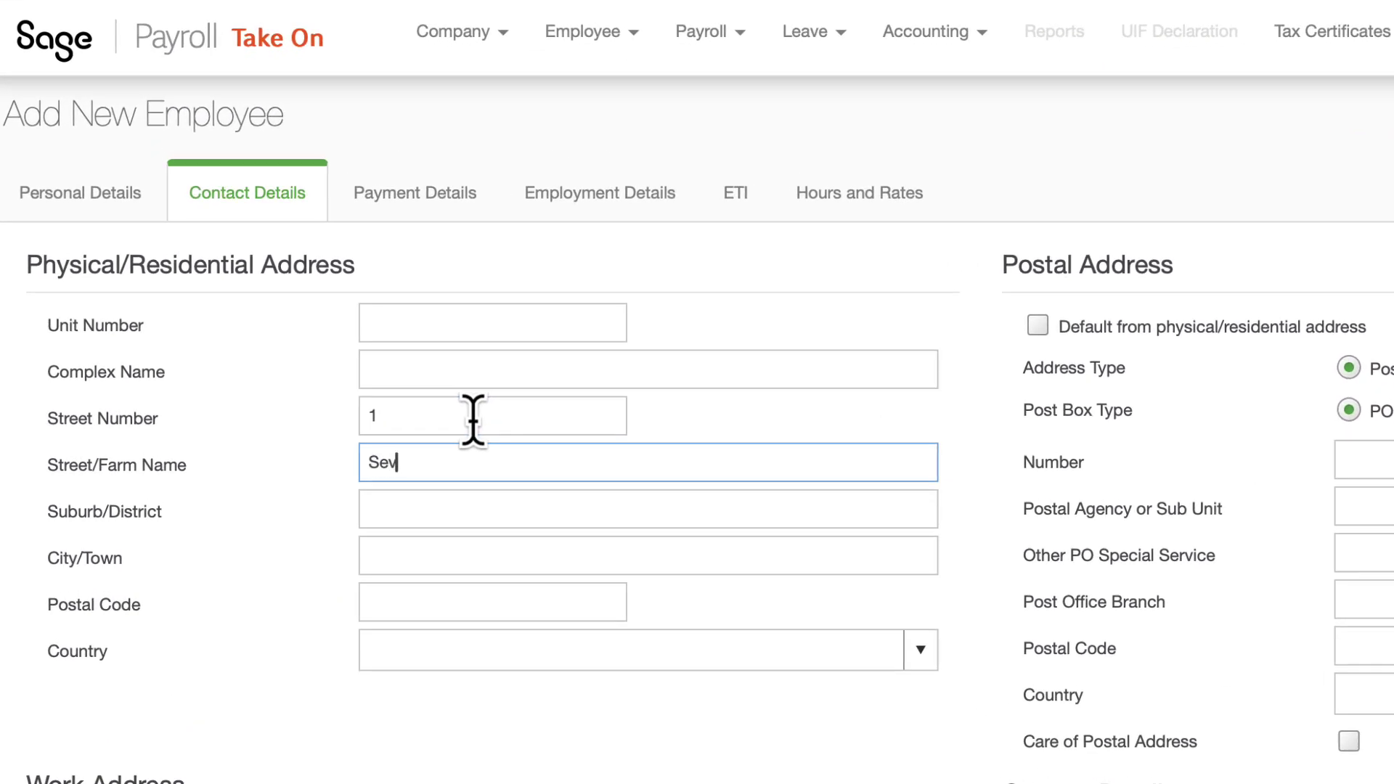
key("Tab")
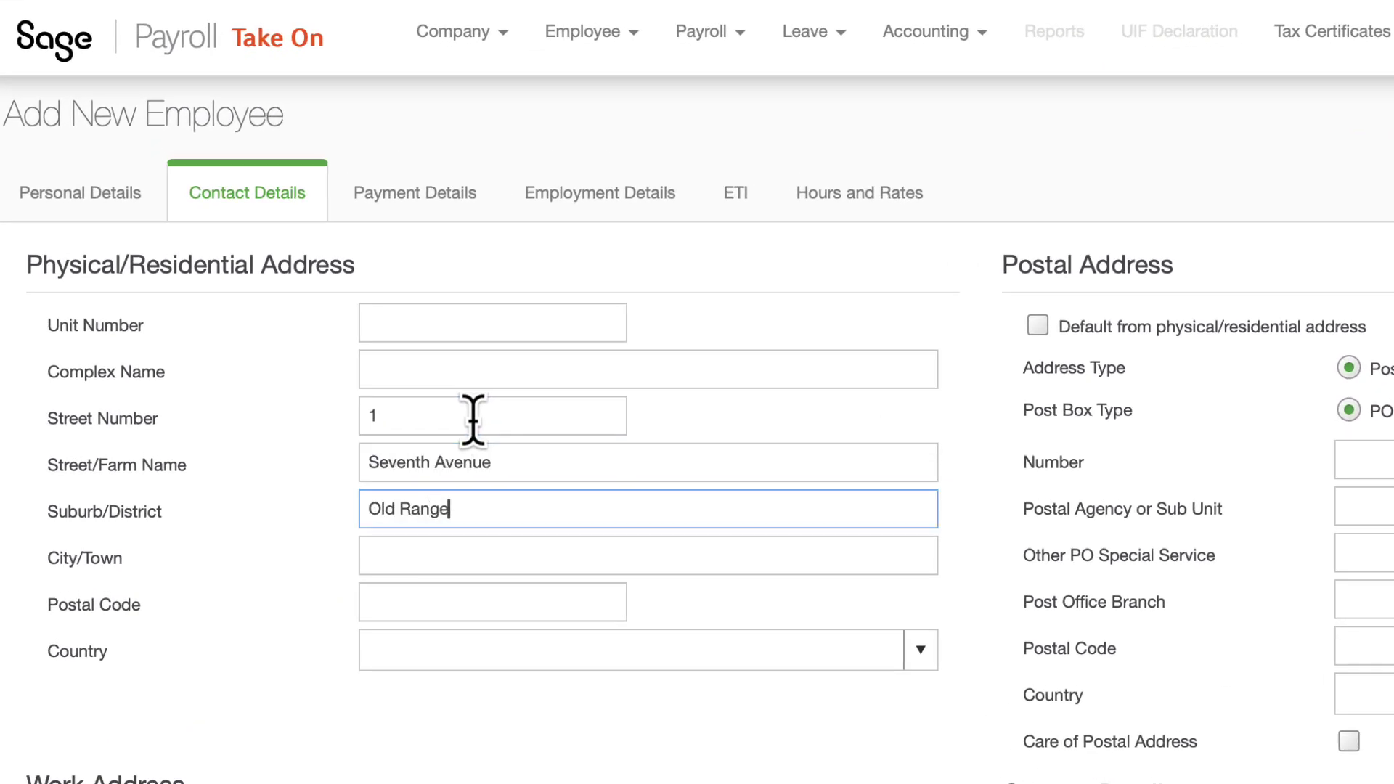
key("Tab")
key("Tab")
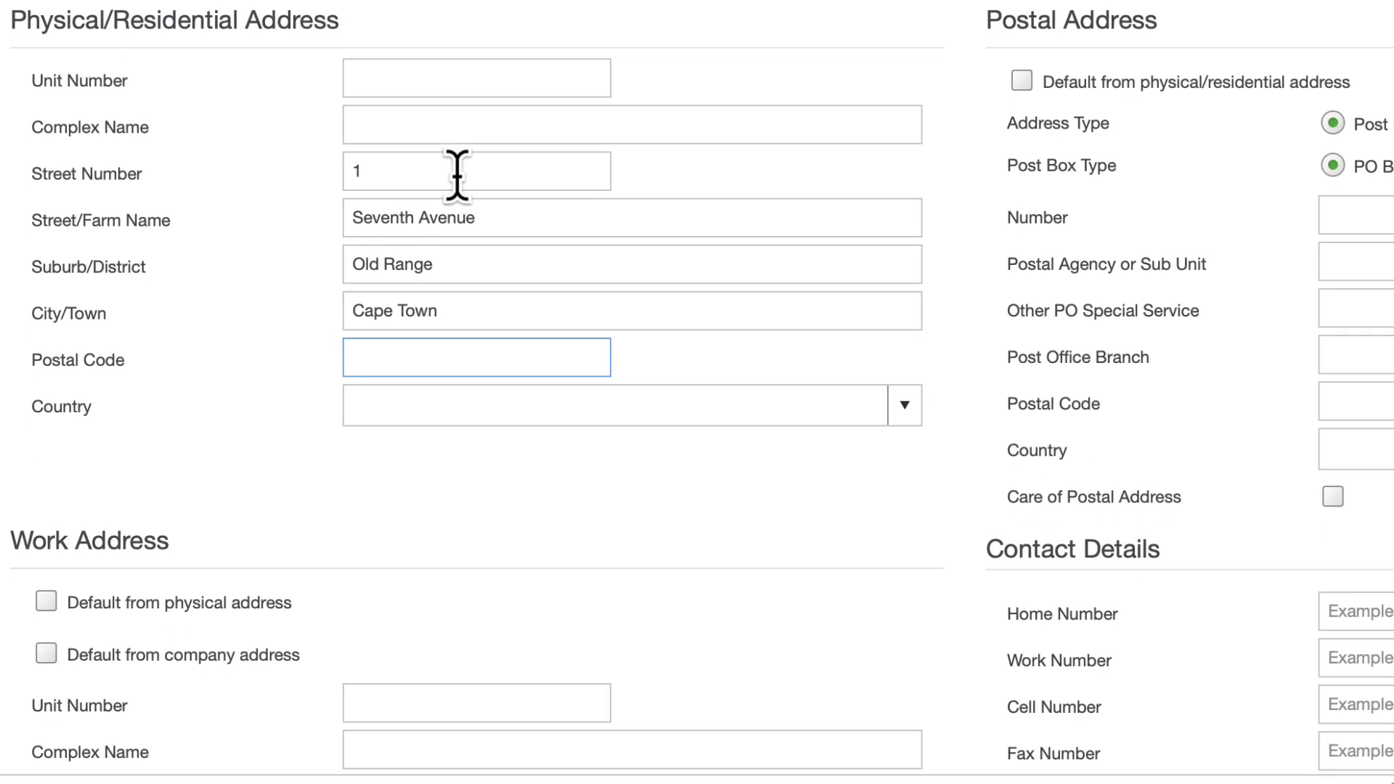
key("Tab")
left_click(906, 416)
type("so")
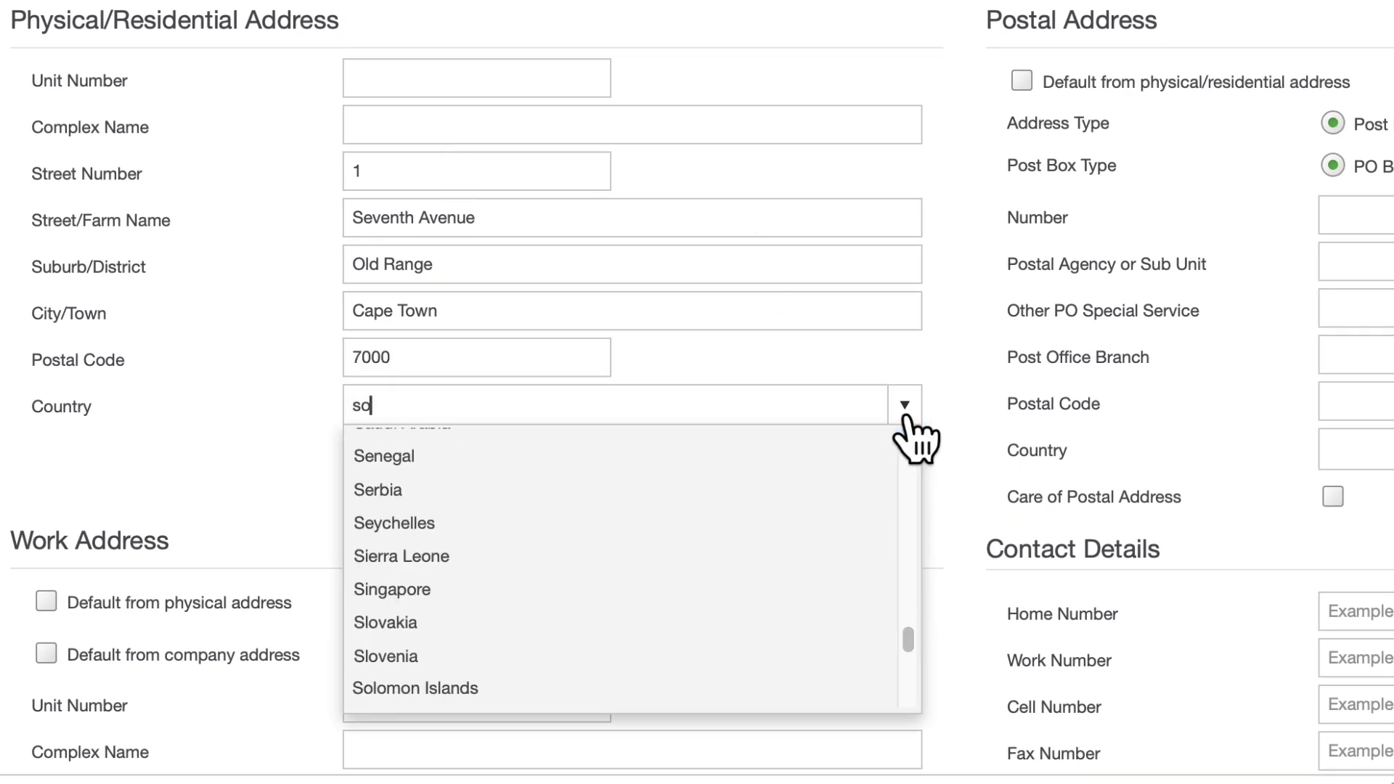
type("ut")
left_click(603, 687)
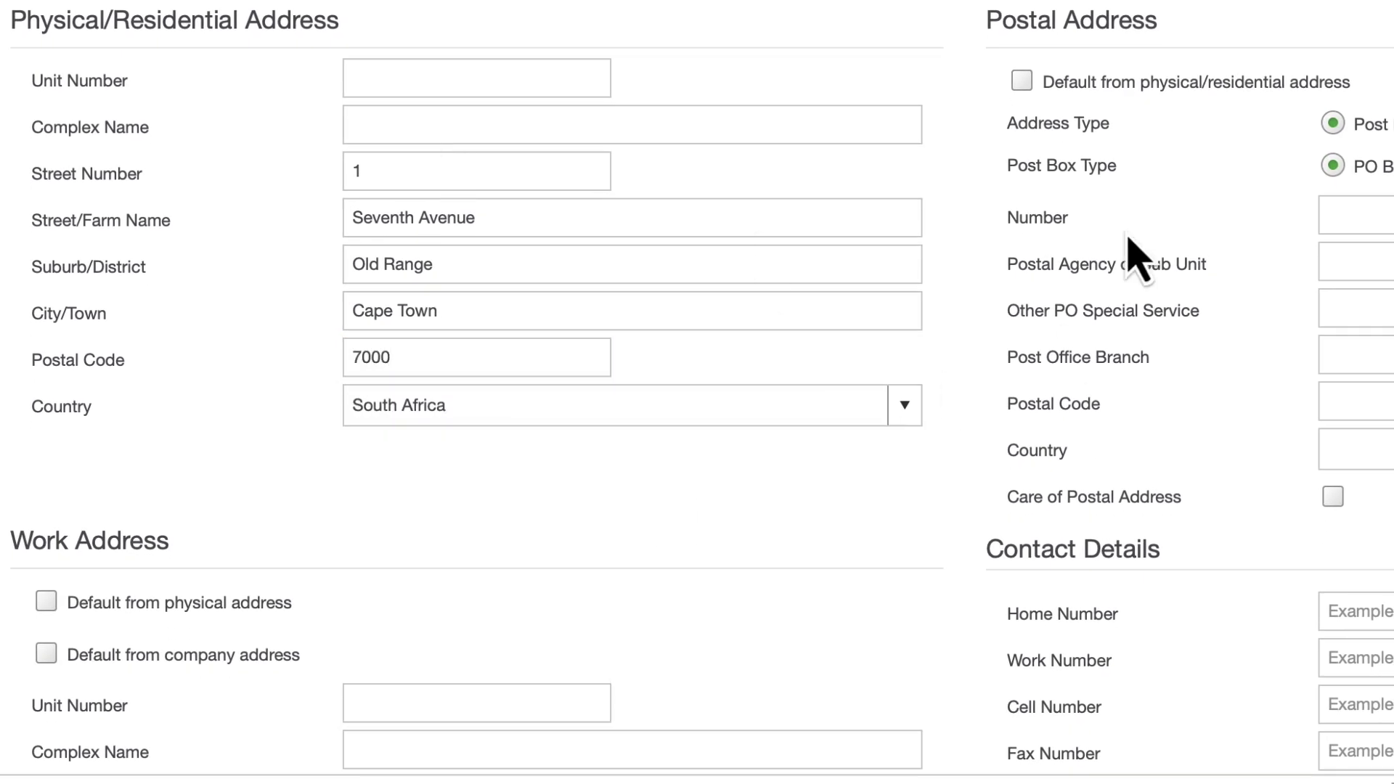
Step: Default the postal address from the residential address and the work address from the company
left_click(1022, 81)
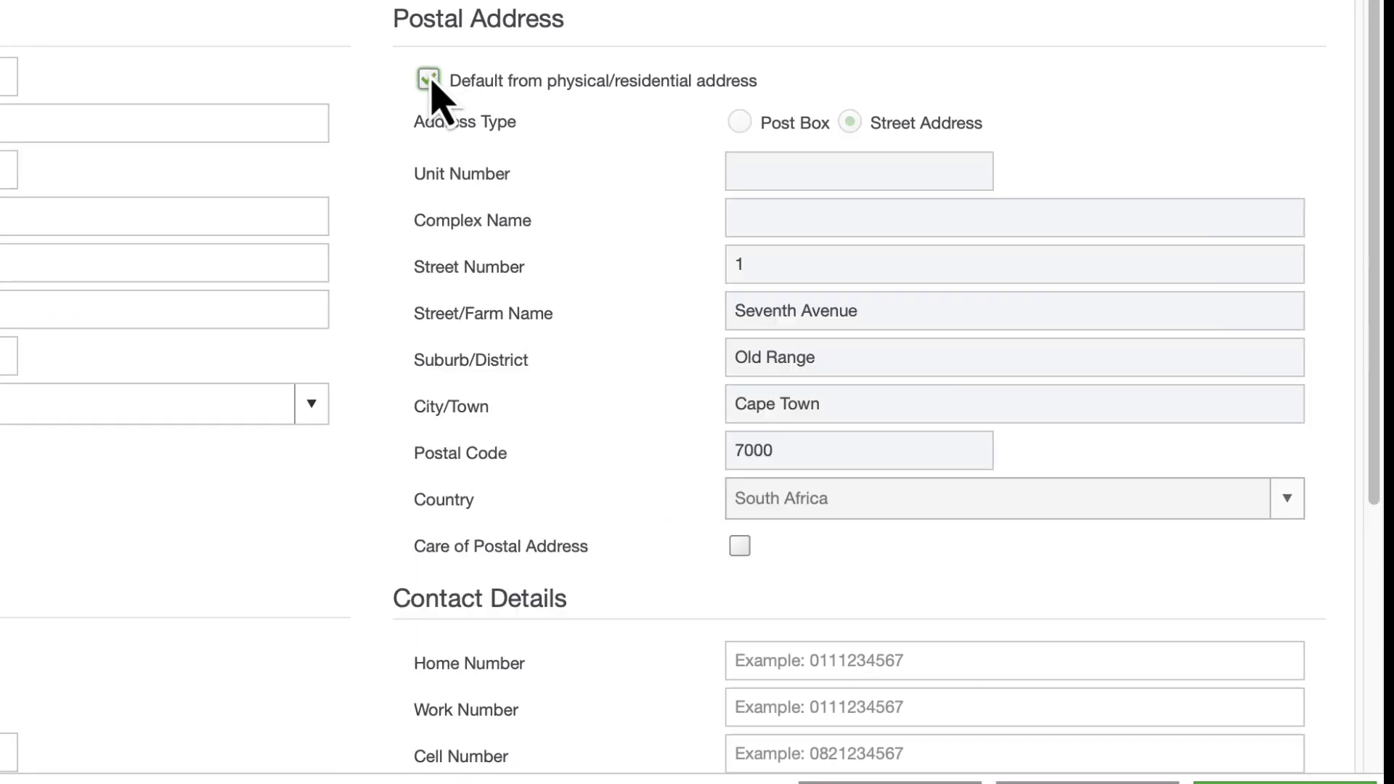
scroll(972, 574, "down", 3)
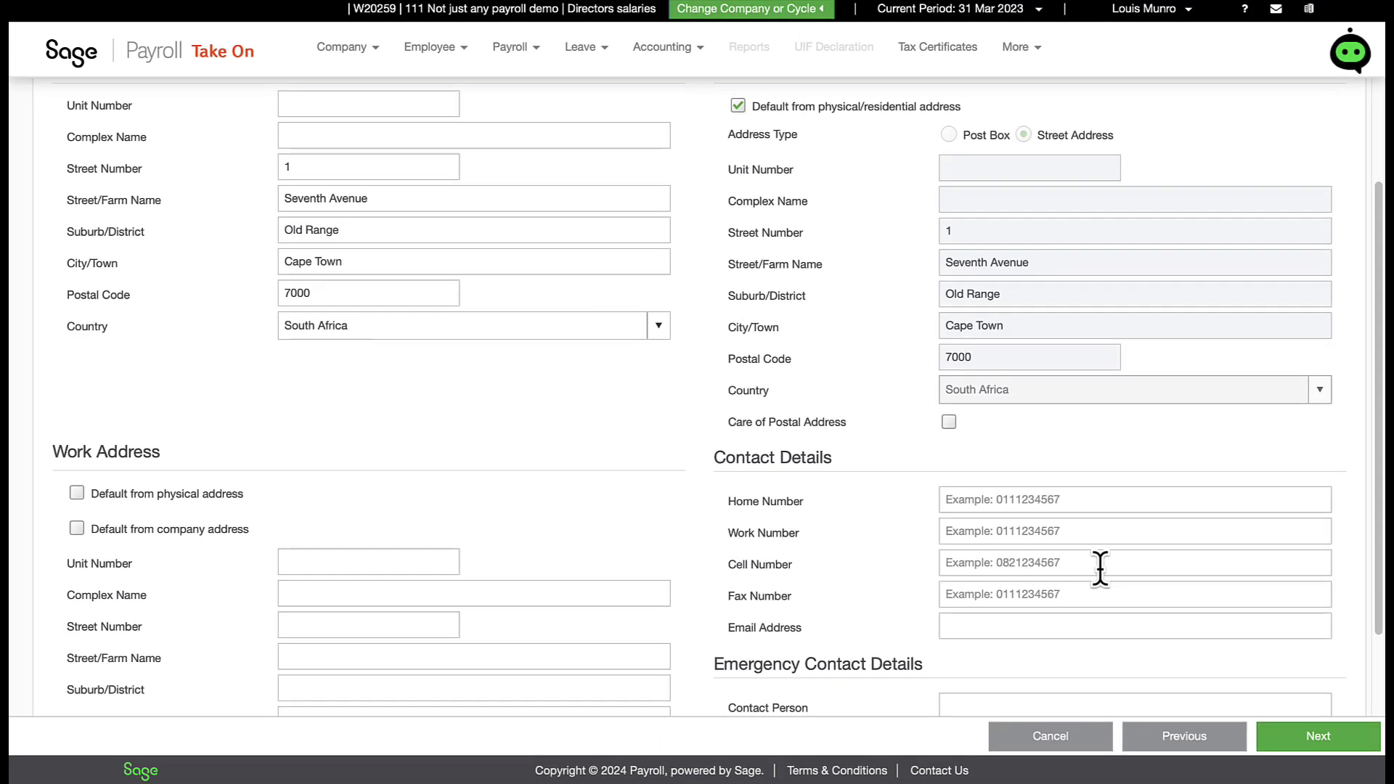
scroll(1098, 581, "down", 3)
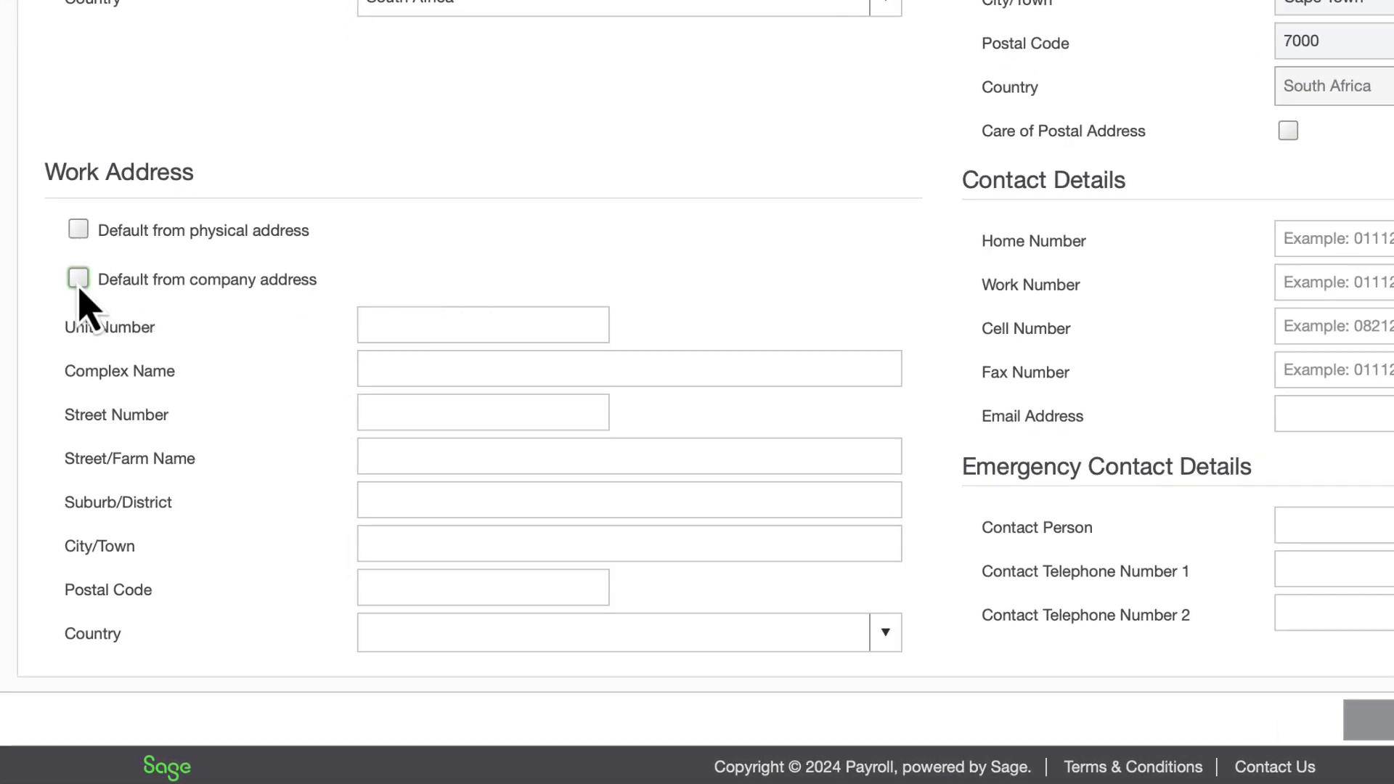
left_click(78, 279)
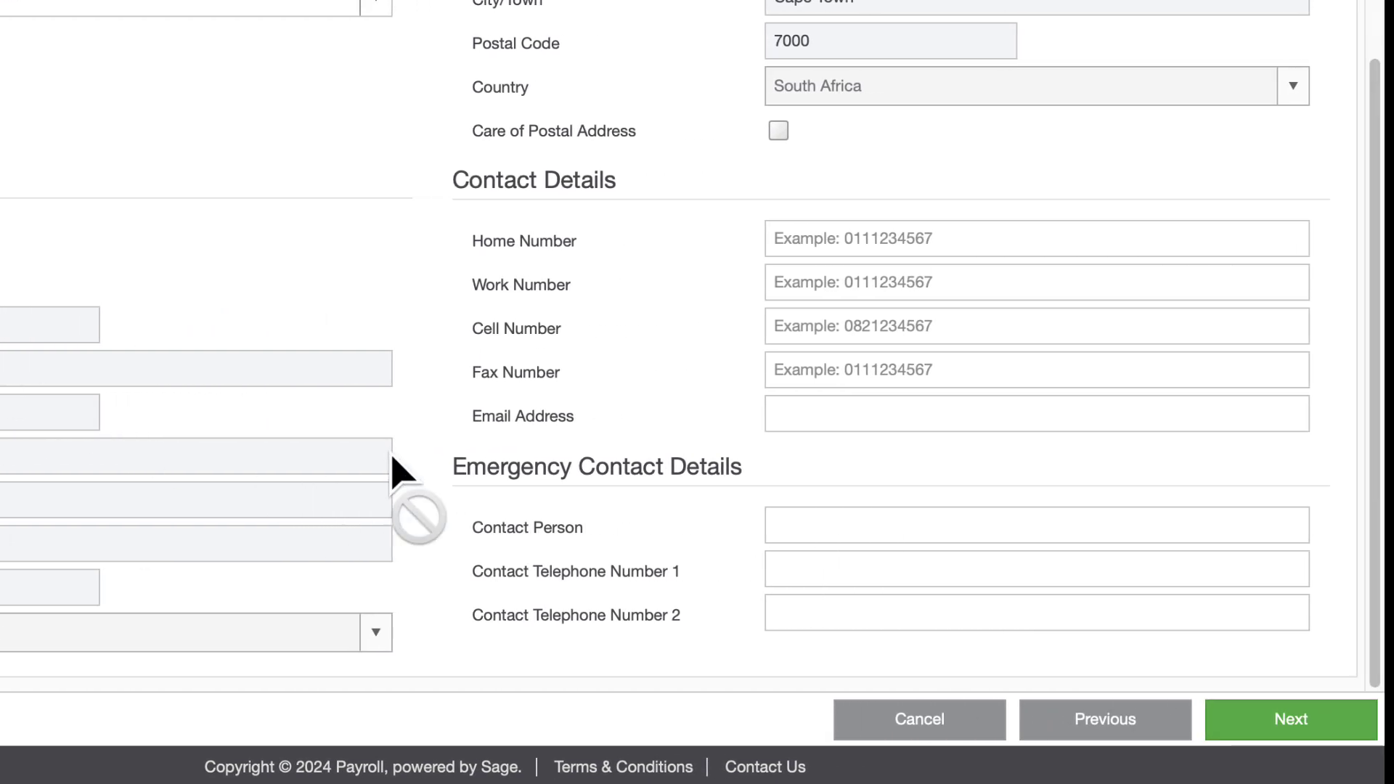
Step: Enter the employee's home, work and cell phone numbers and e-mail address
left_click(836, 238)
key("Tab")
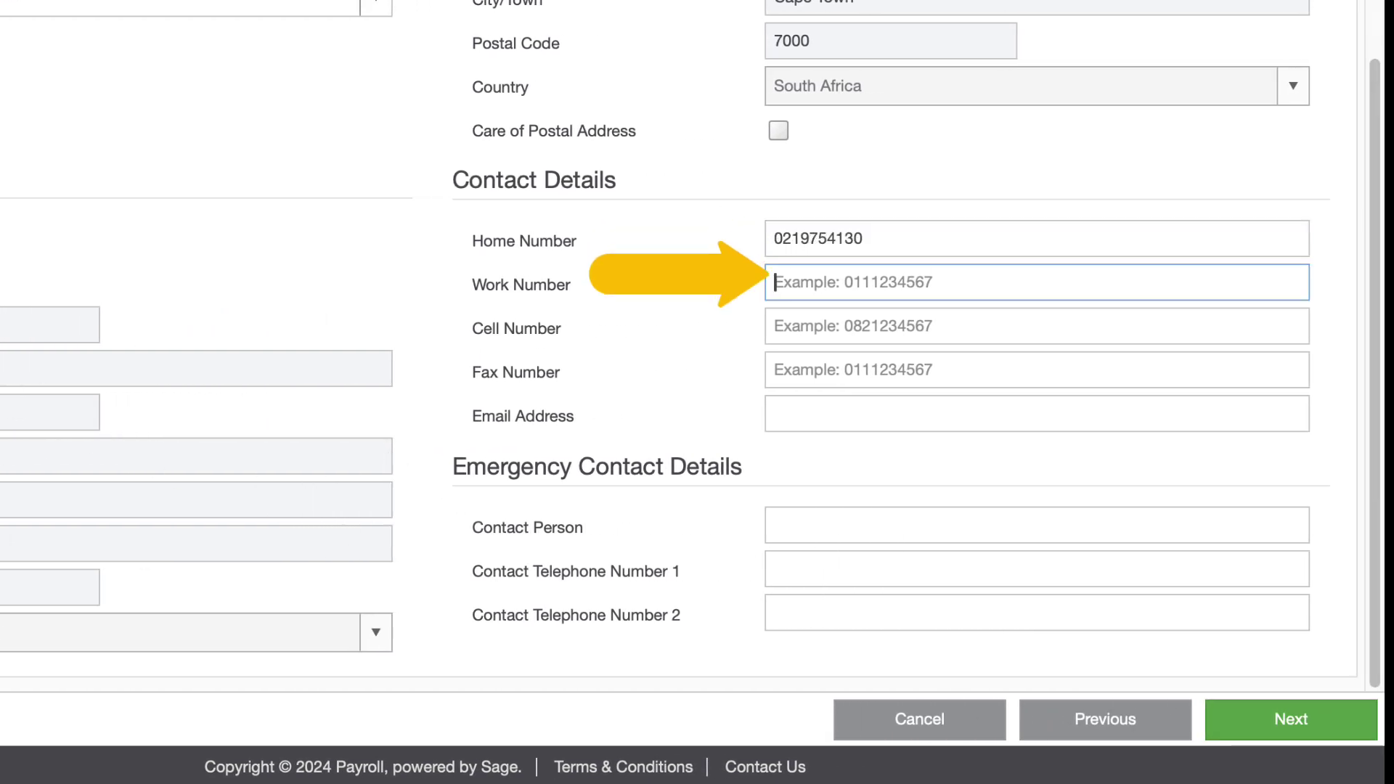
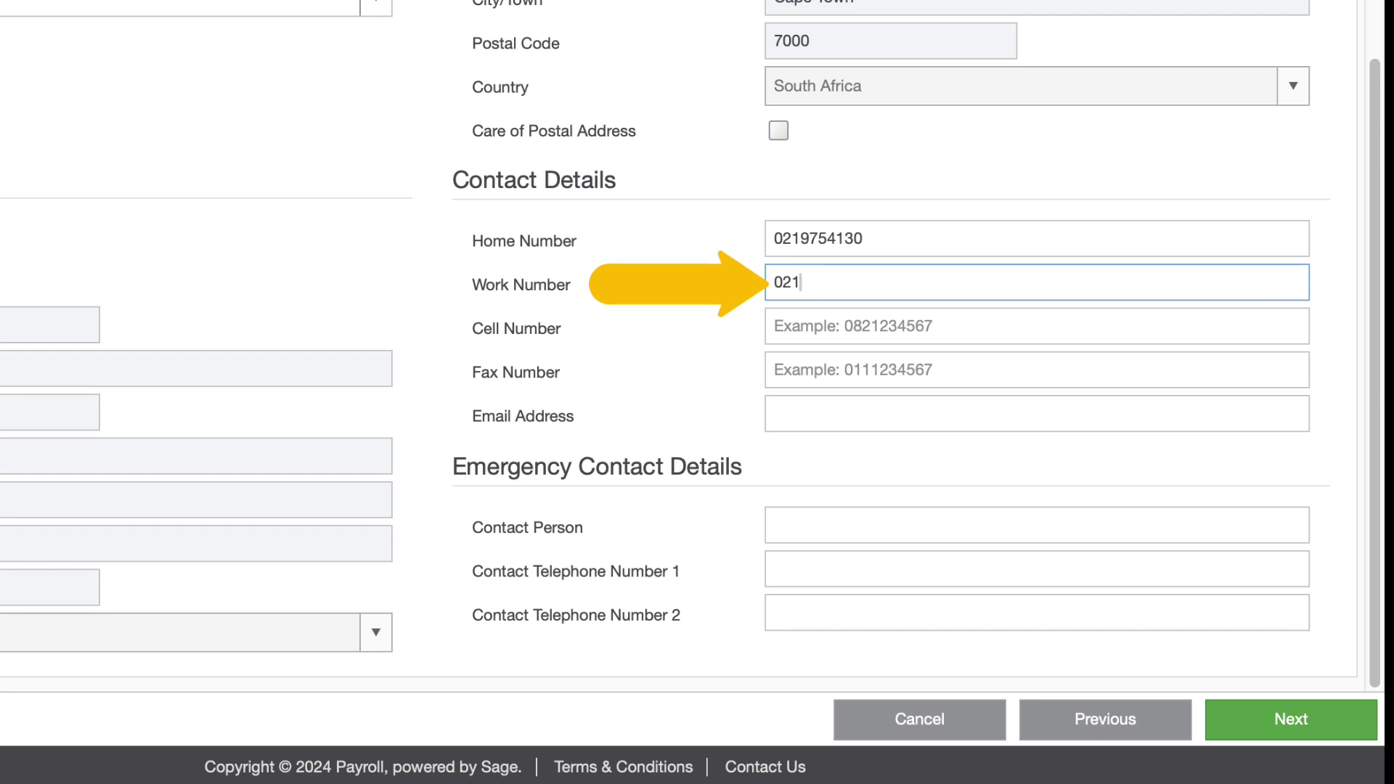
key("Tab")
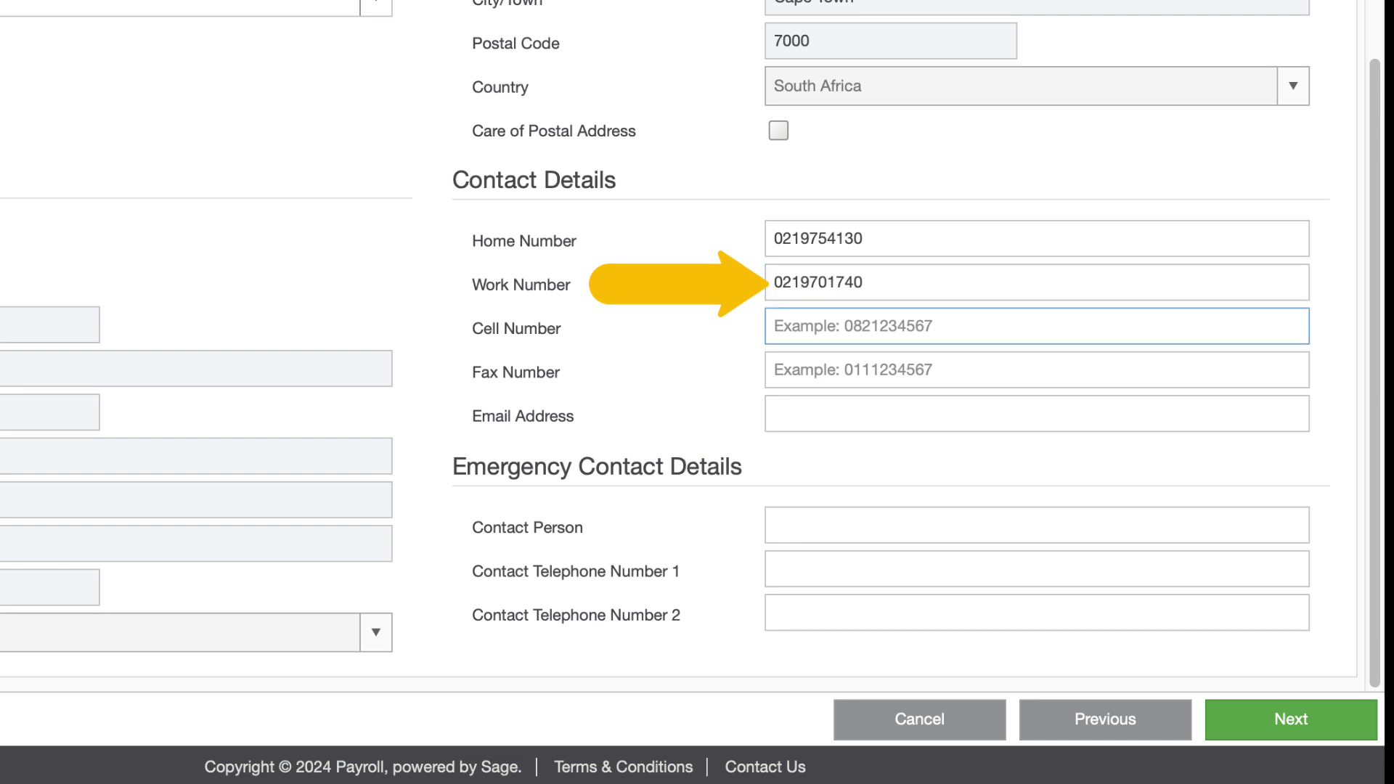
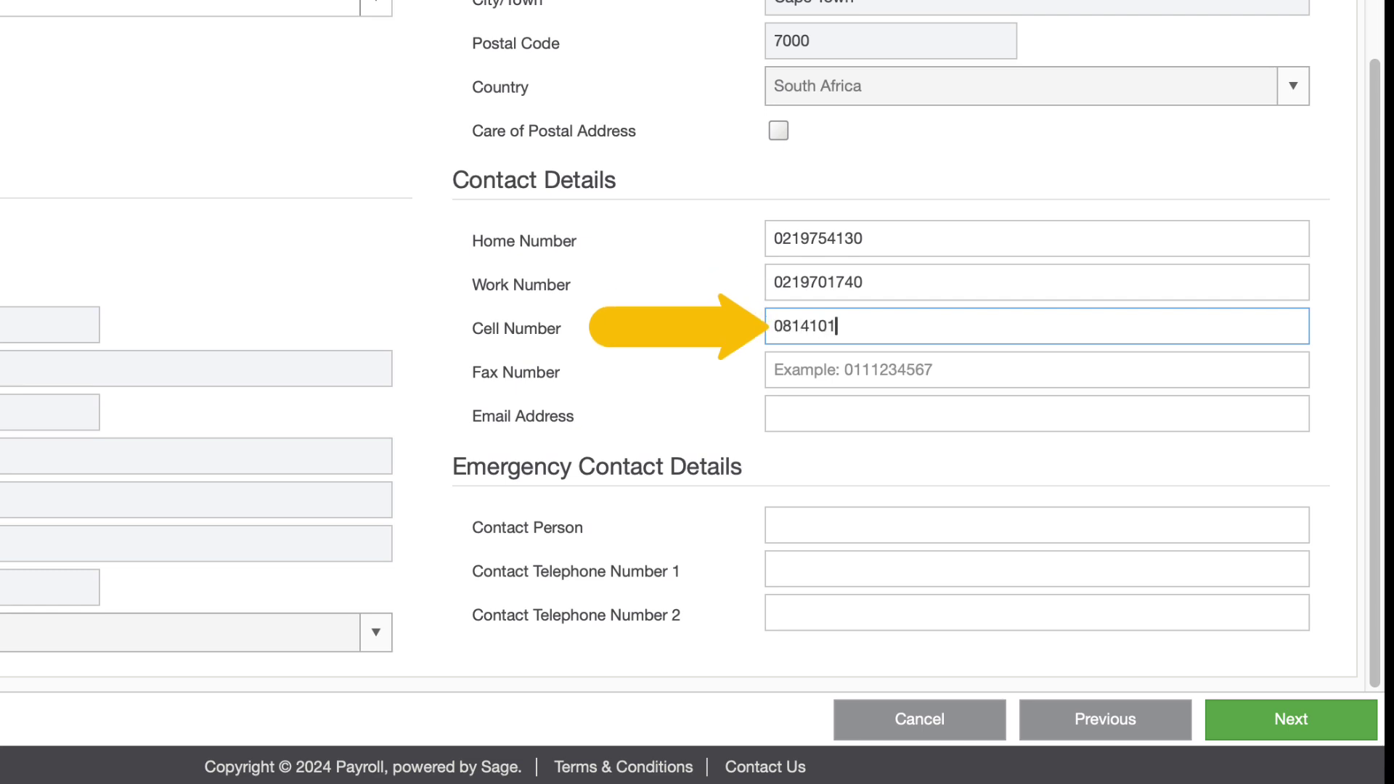
key("Tab")
key("Tab")
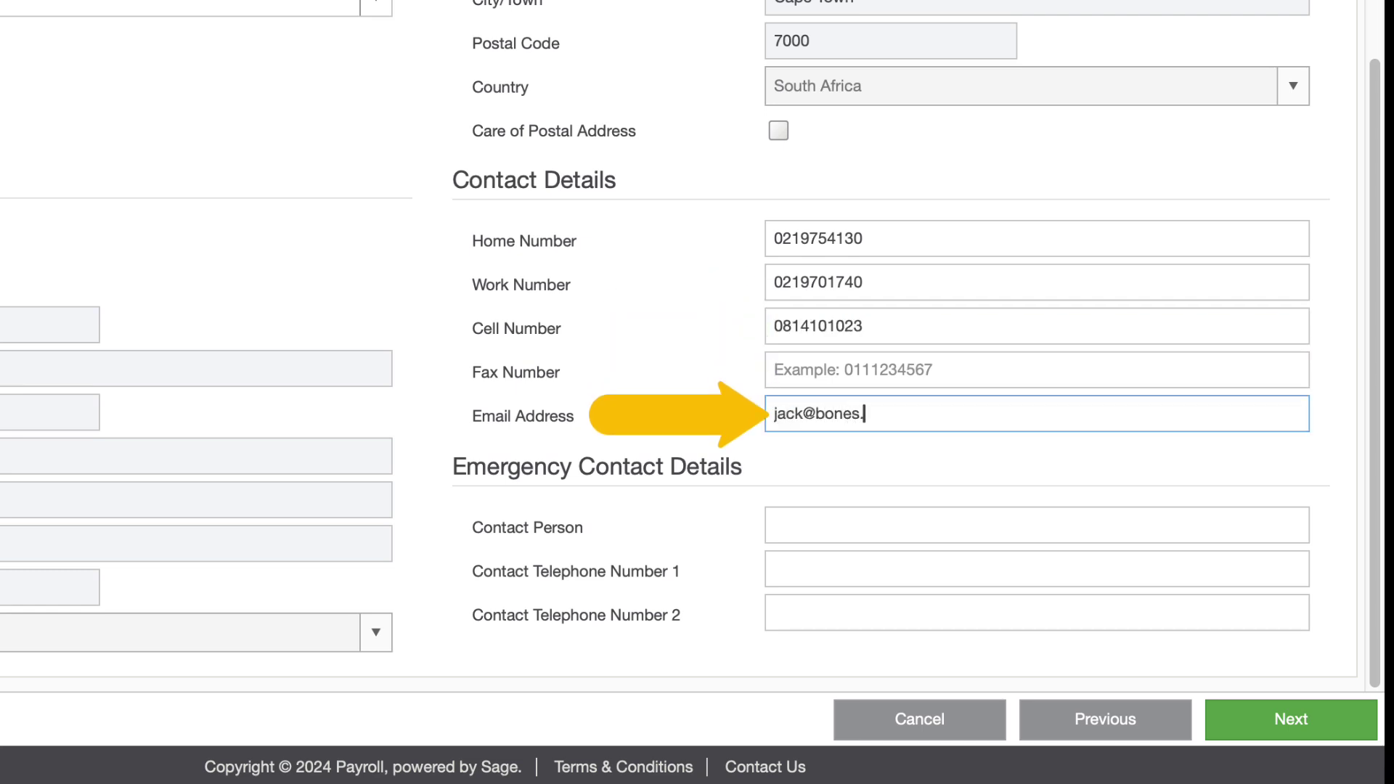
key("Tab")
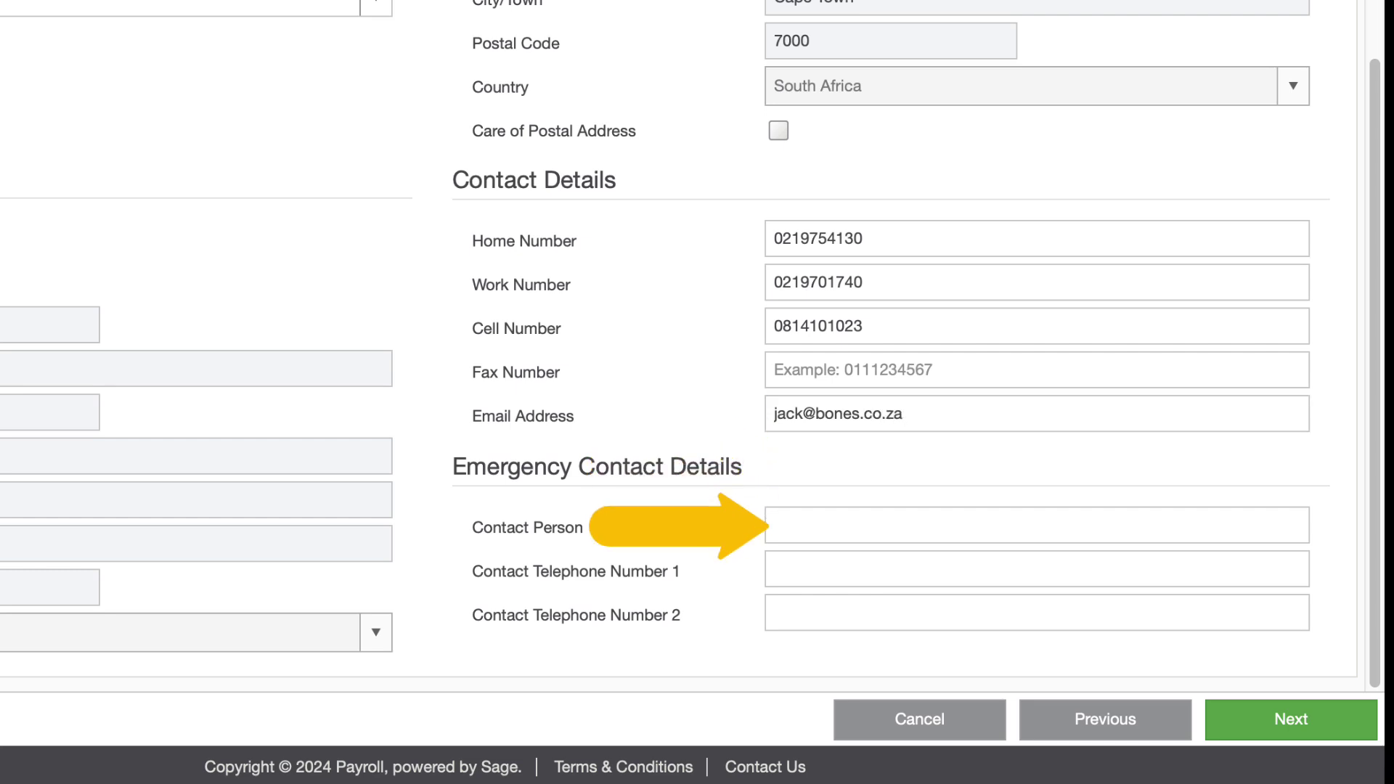
Step: Add the emergency contact person's name and their first telephone number
left_click(1037, 525)
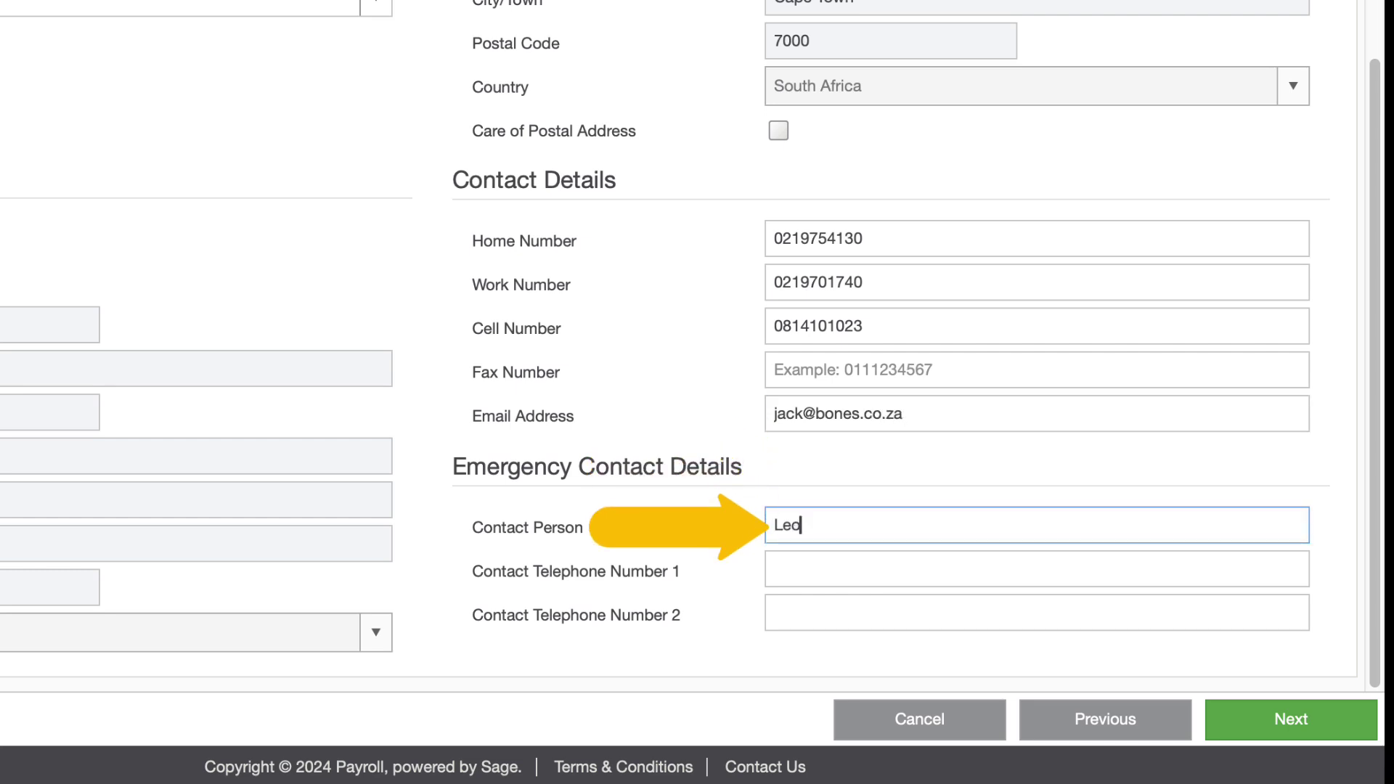
left_click(1037, 569)
type("08")
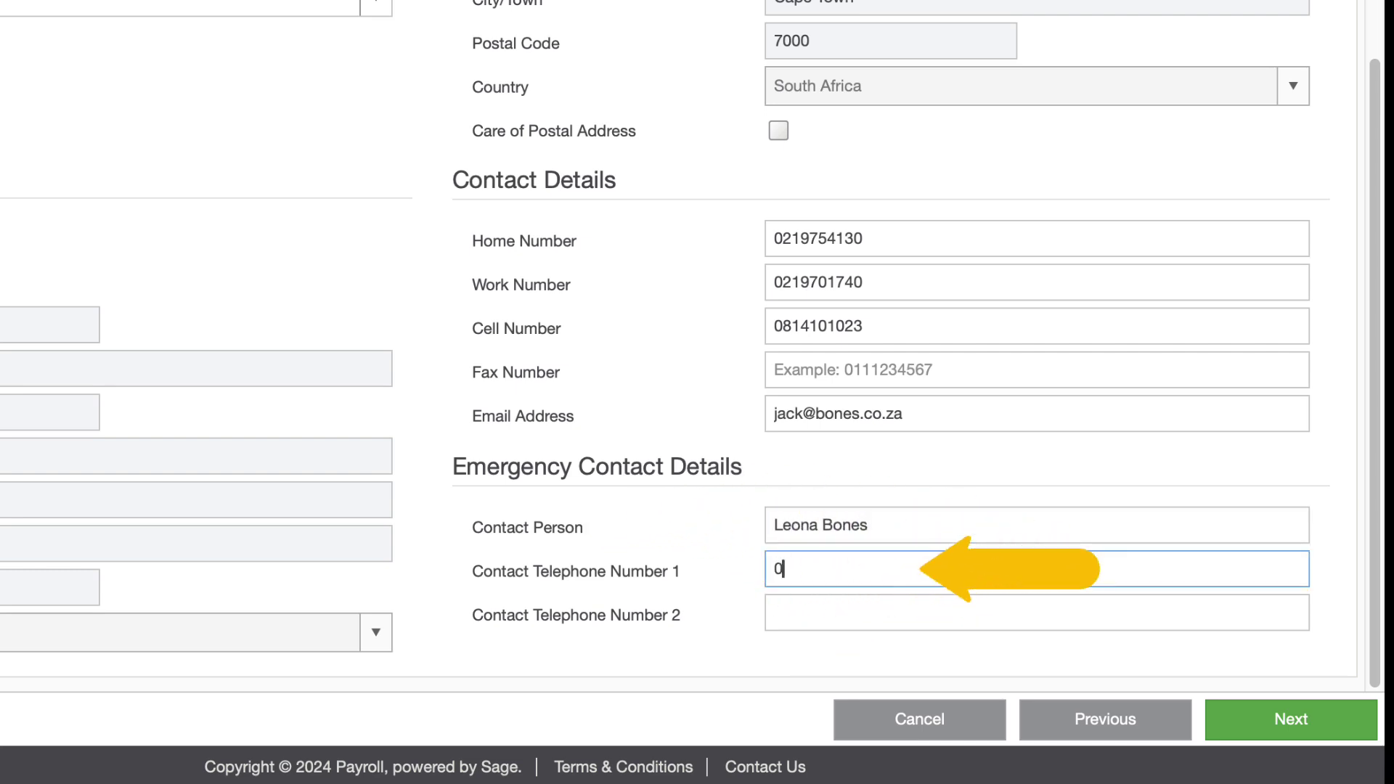
type("31234567")
key("Tab")
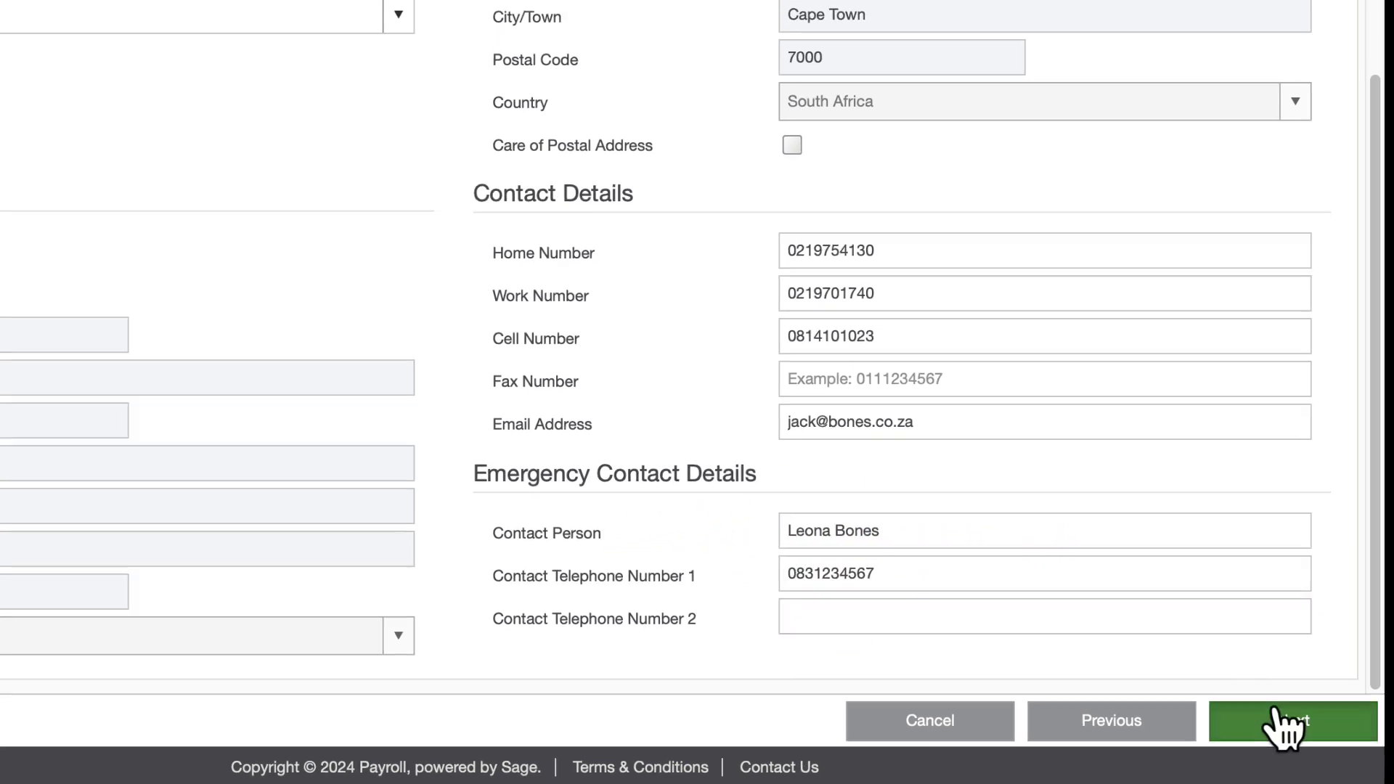
Step: On Payment Details, set the pay method to Electronic Transfer after dismissing the Netcash warning
left_click(1276, 720)
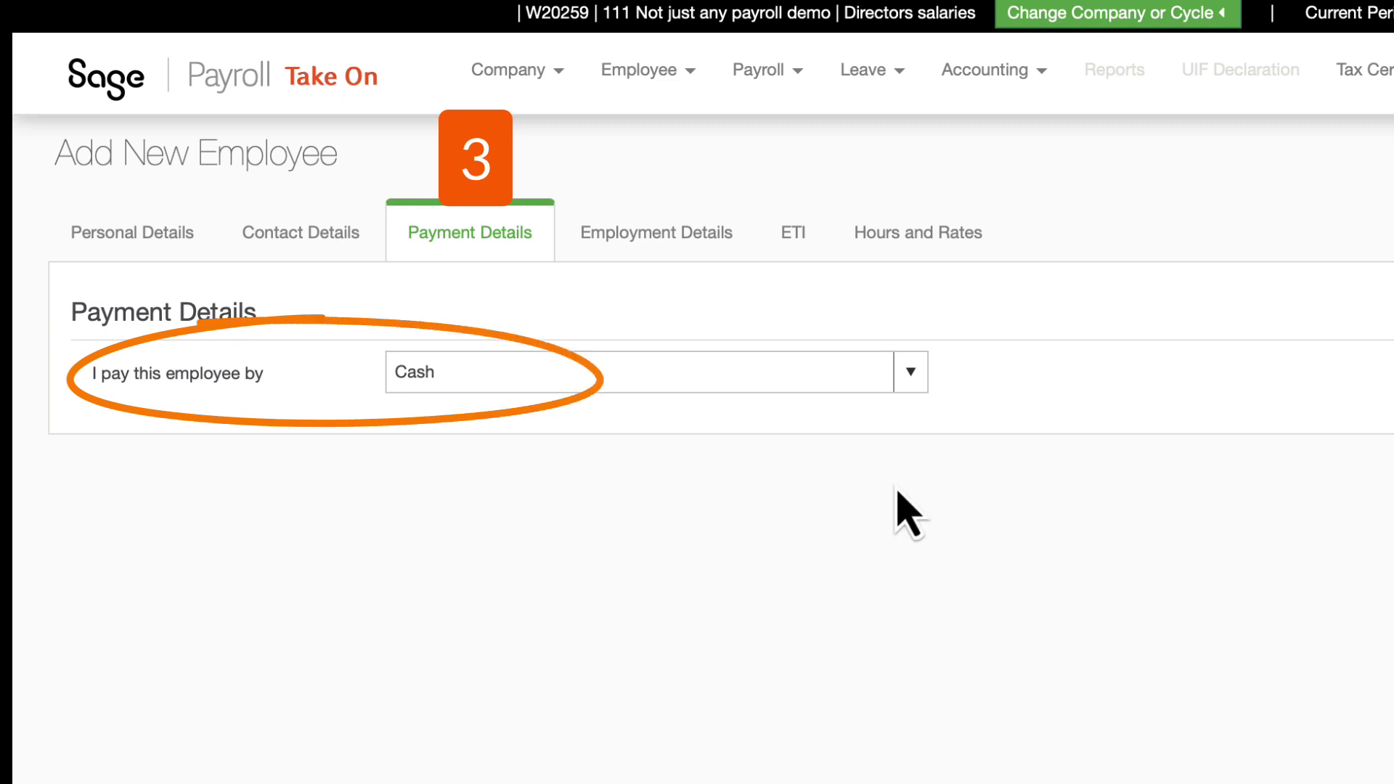
left_click(911, 374)
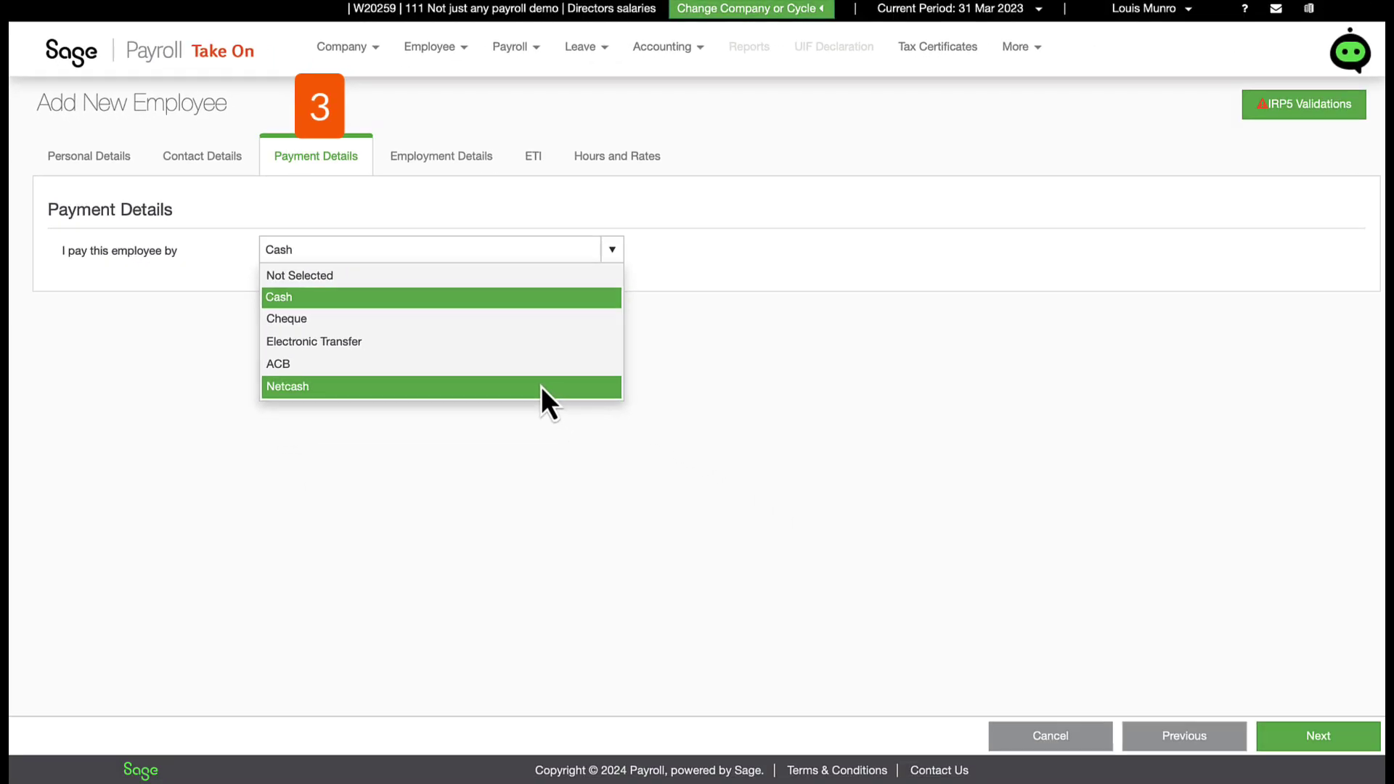
left_click(542, 386)
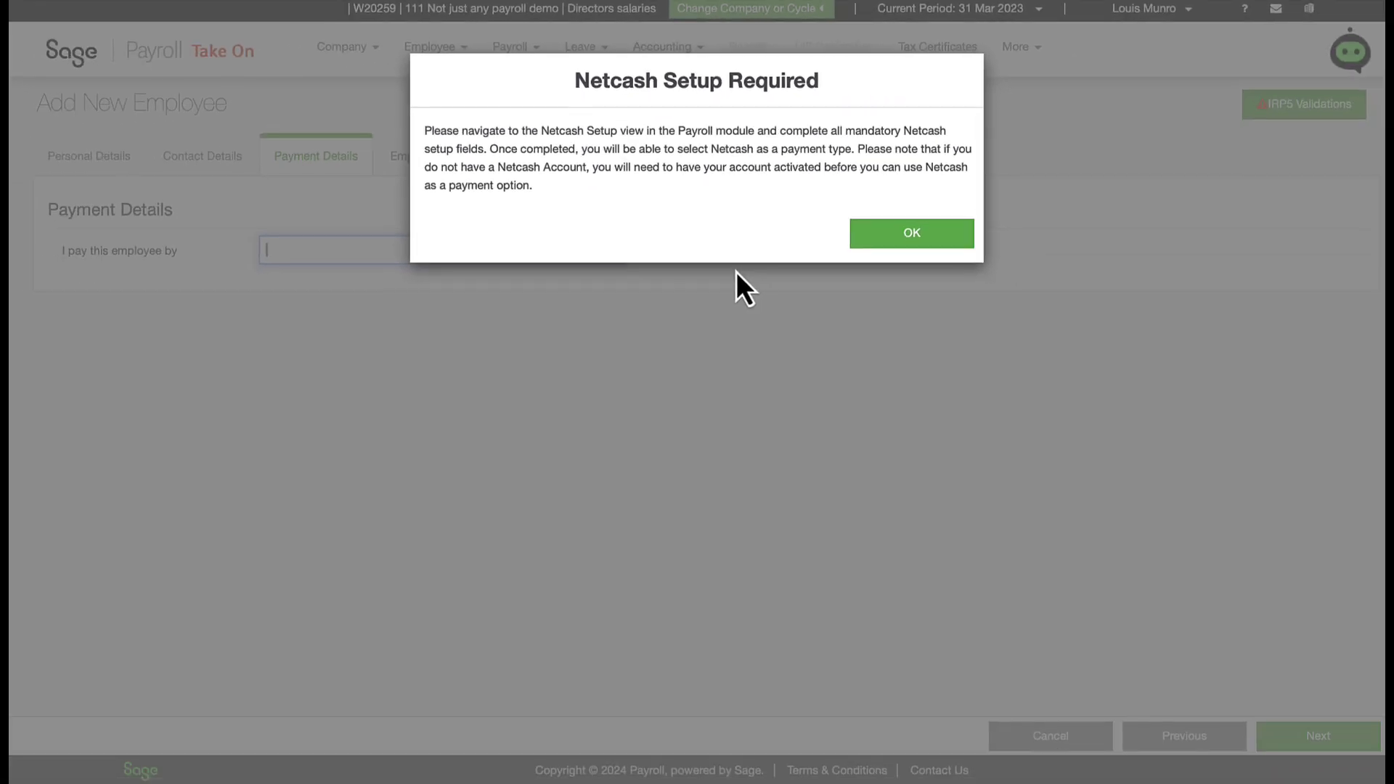
left_click(916, 240)
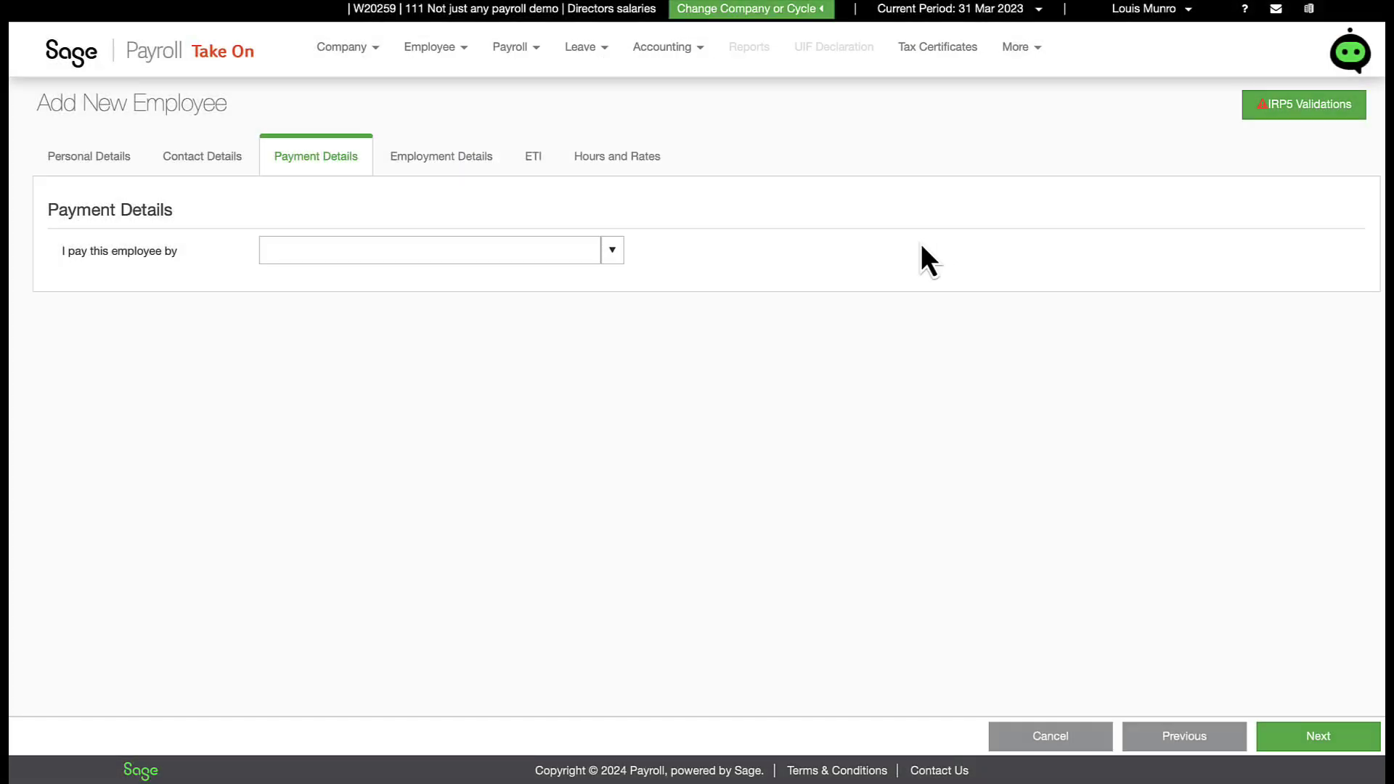
left_click(628, 263)
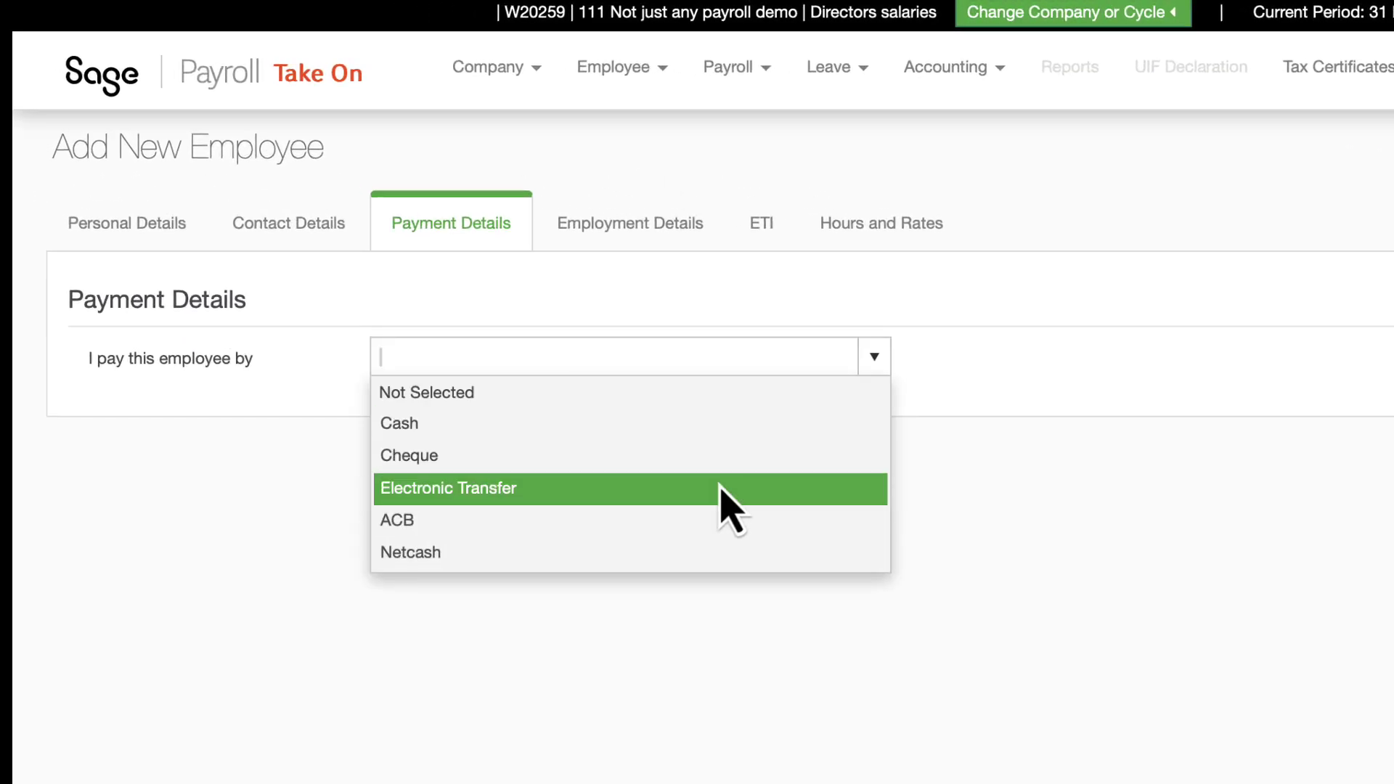
left_click(721, 488)
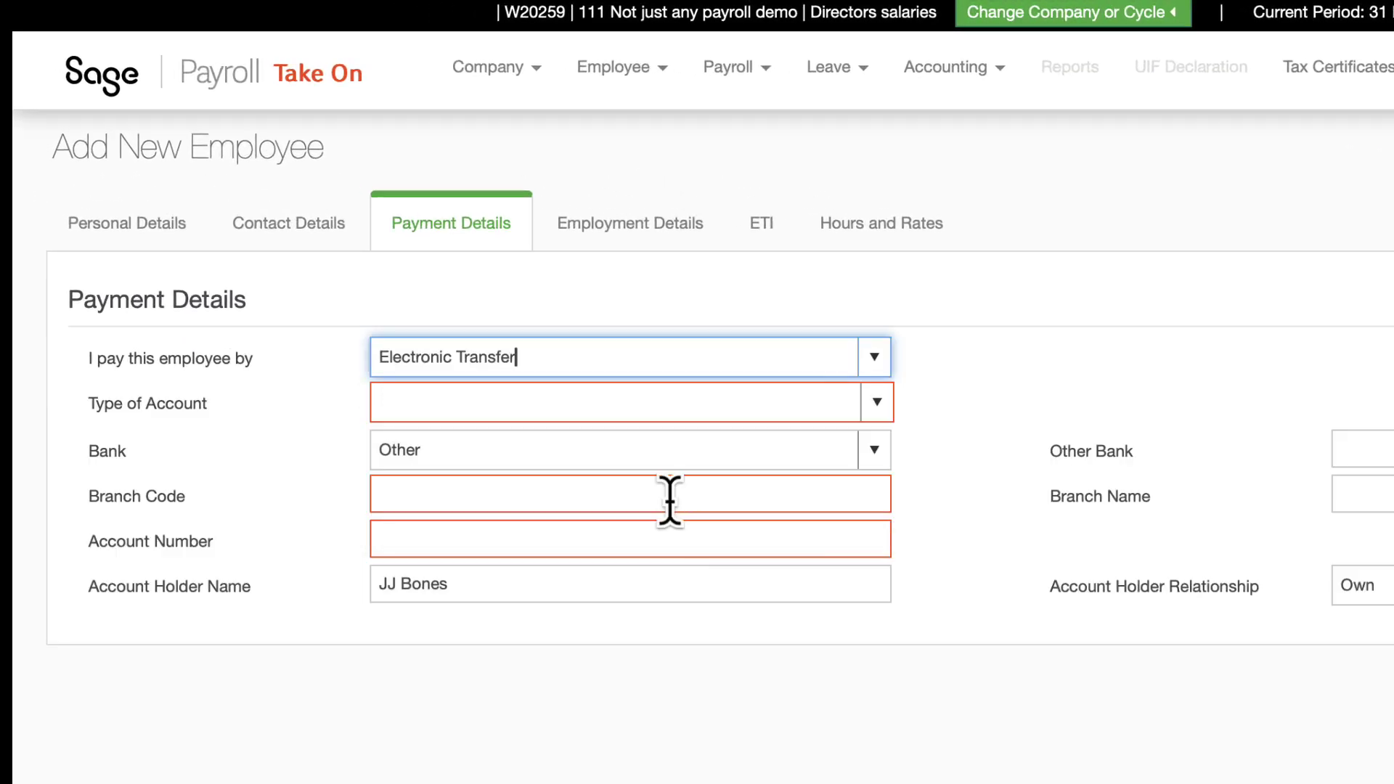
Step: Set a Cheque account at First National Bank South Africa and enter the account number
left_click(879, 404)
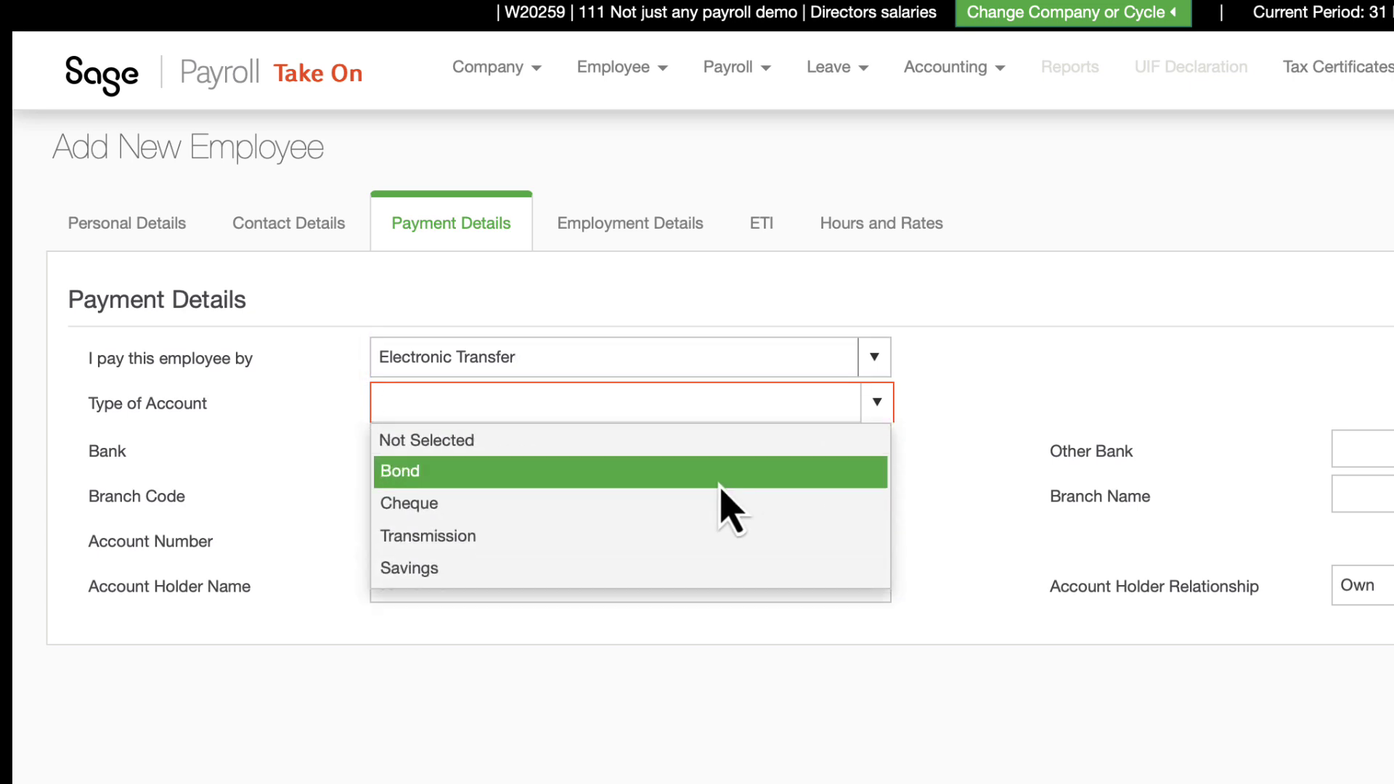
left_click(690, 510)
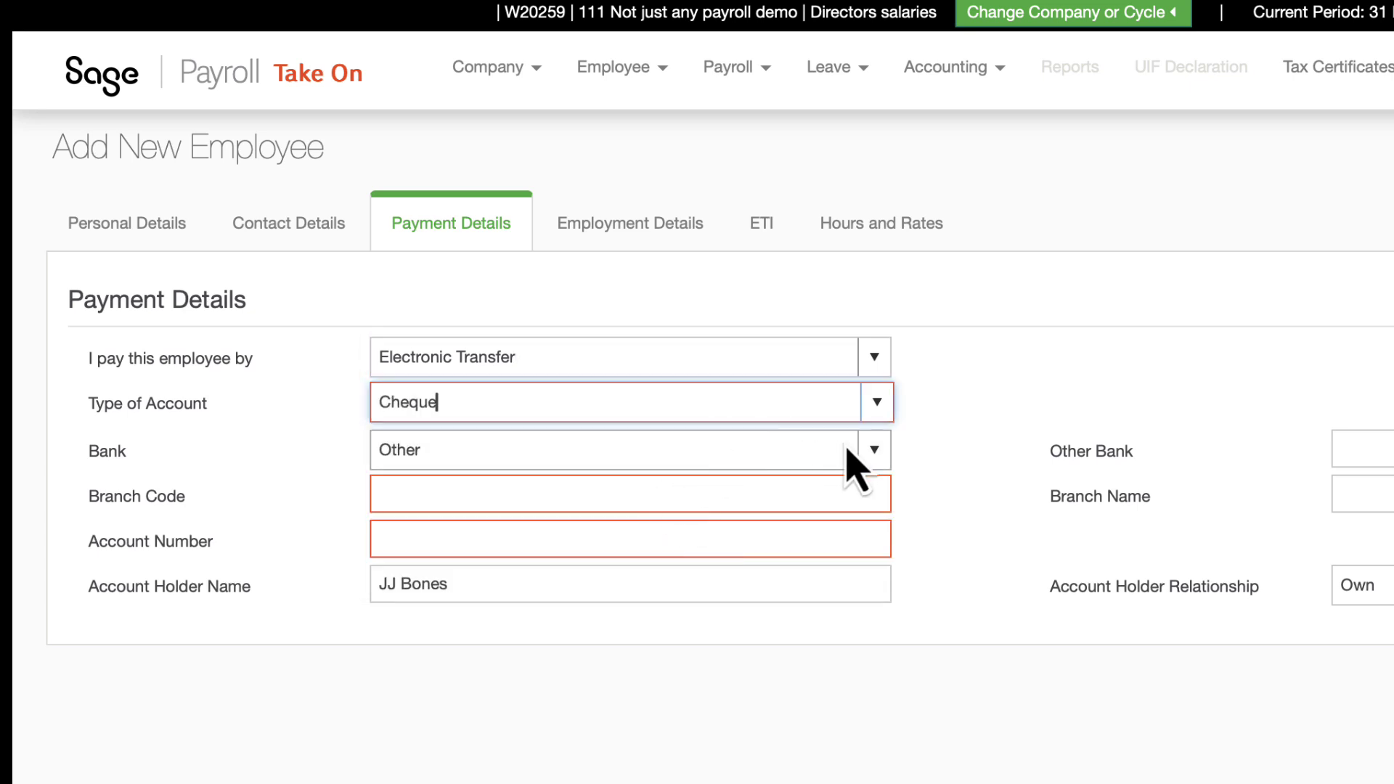
left_click(874, 450)
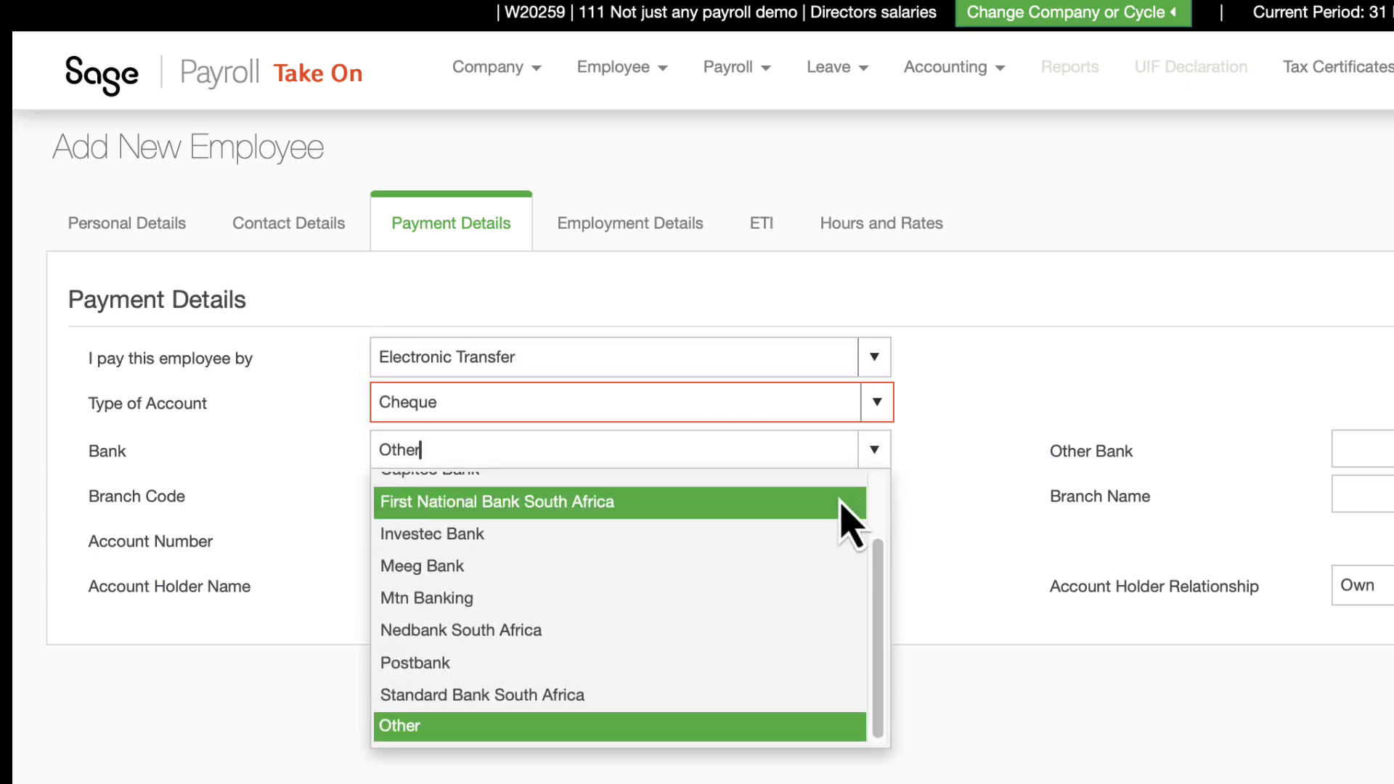
left_click(802, 511)
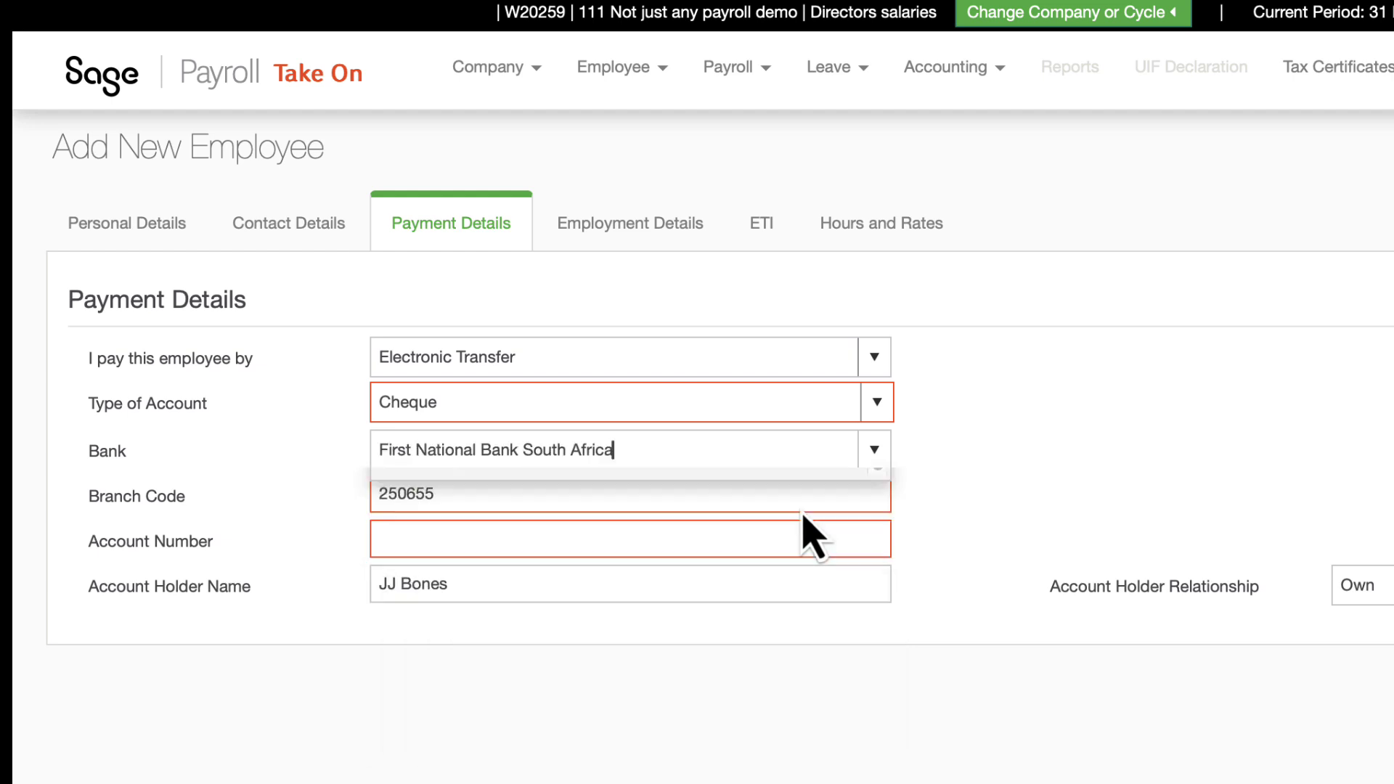
left_click(720, 535)
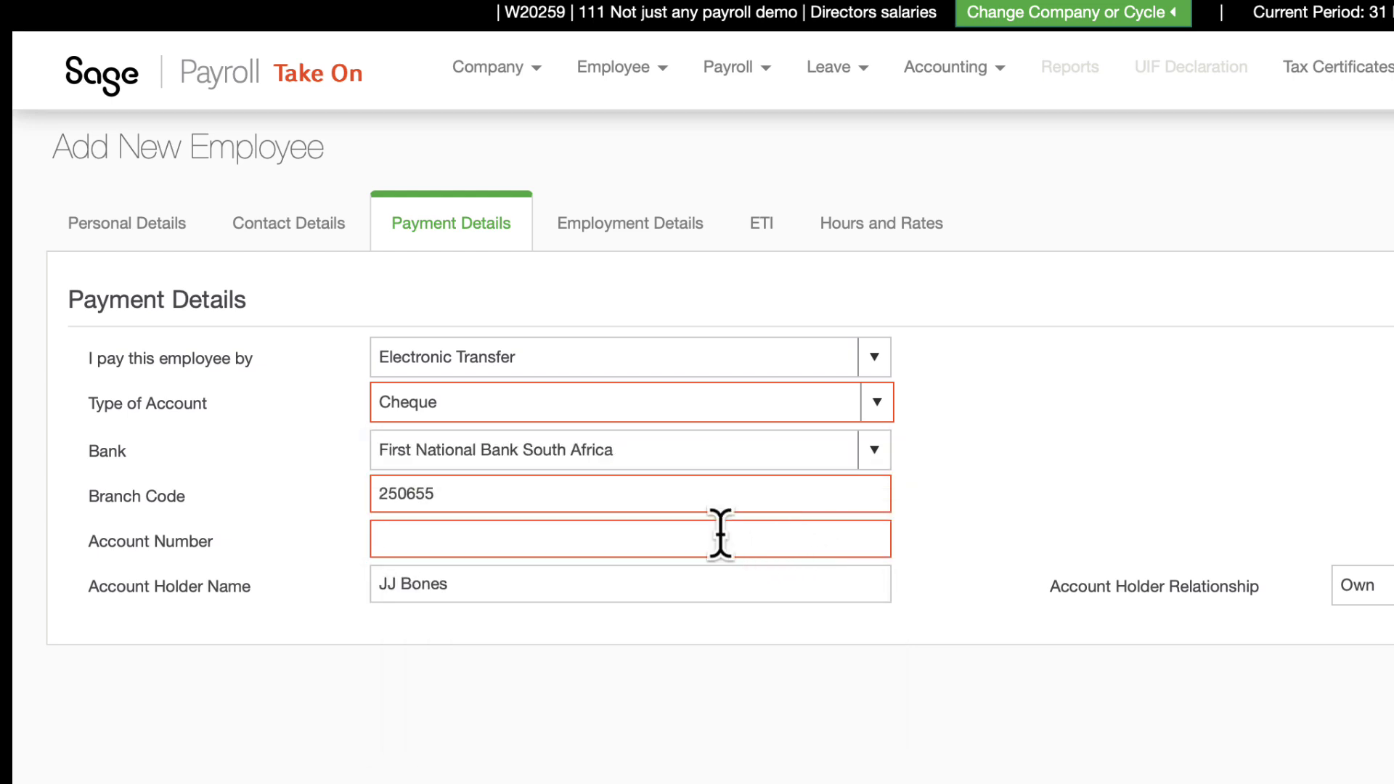
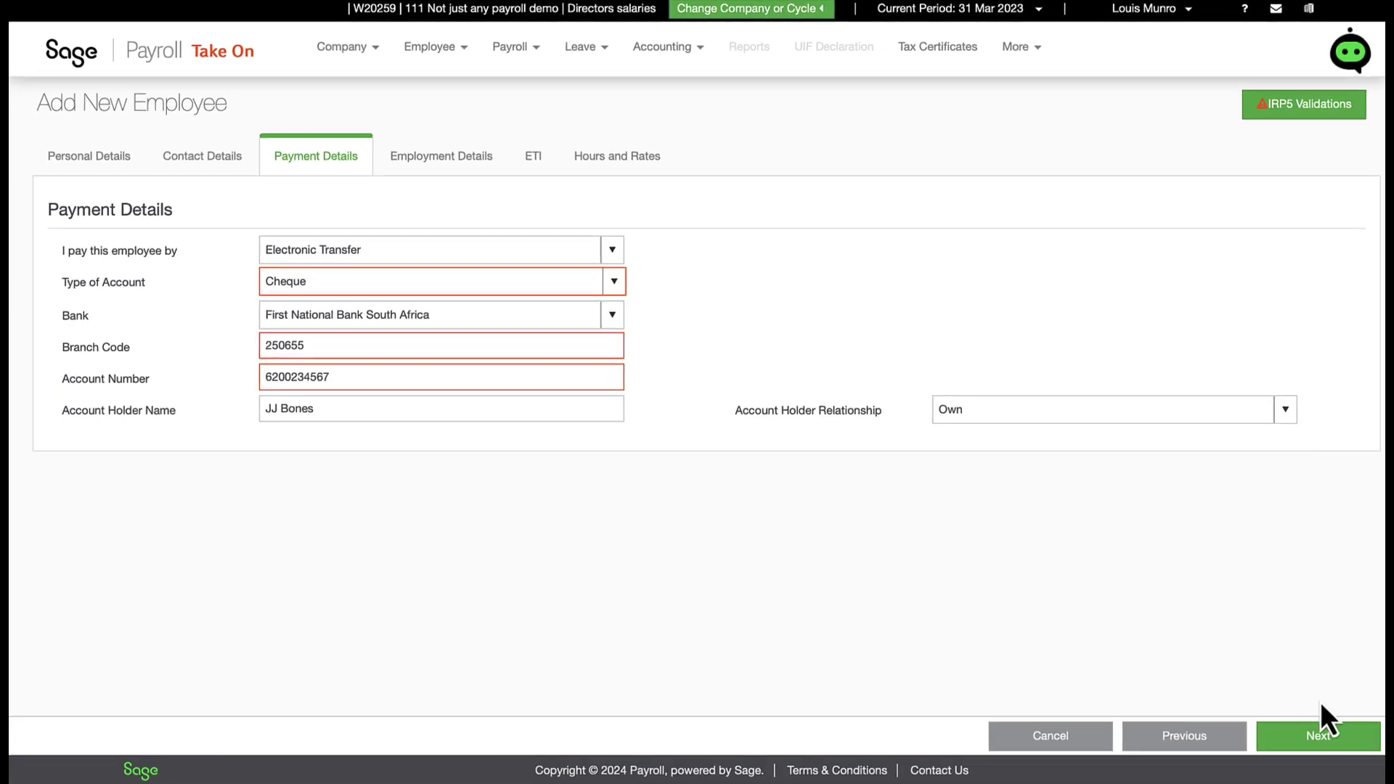
Step: Keep the start date 2023-03-01 and enter the job title 'Marketing director'
left_click(1321, 730)
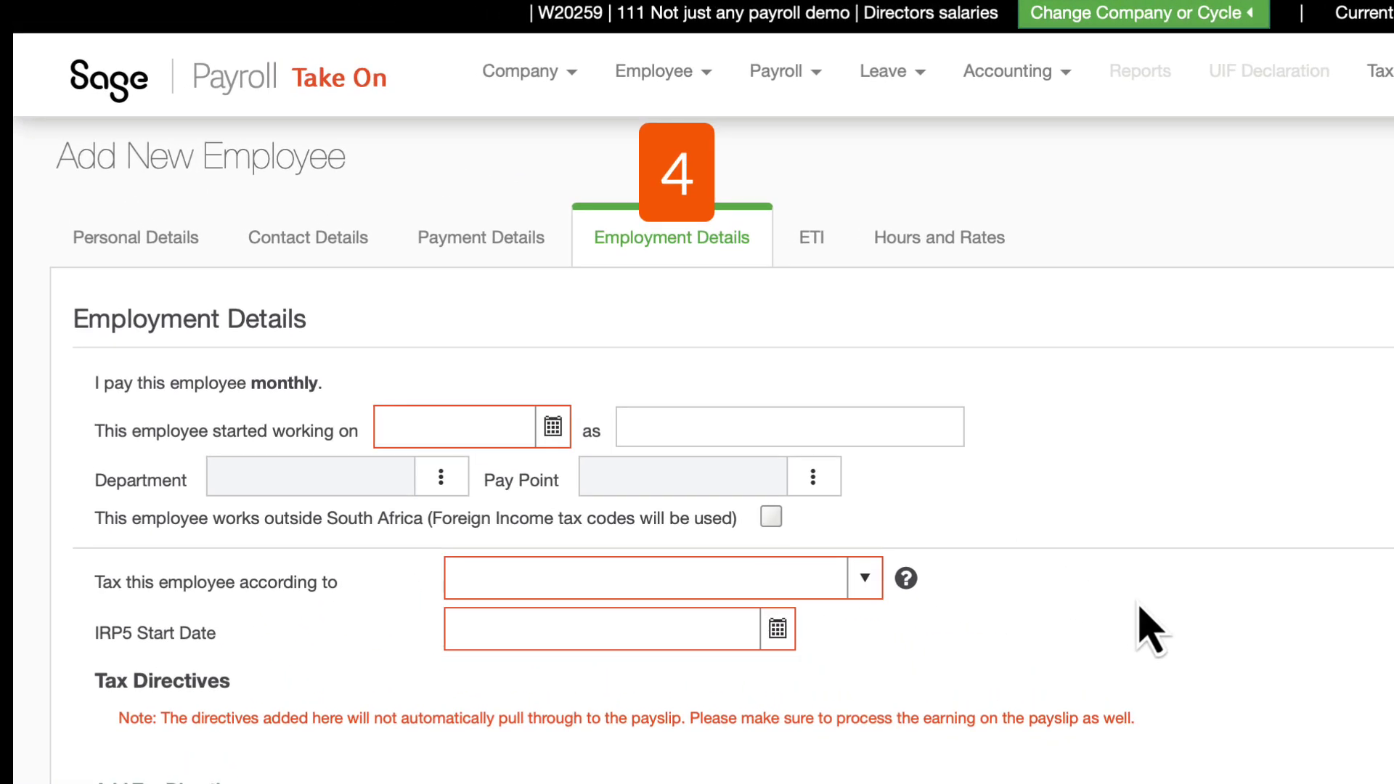
left_click(560, 436)
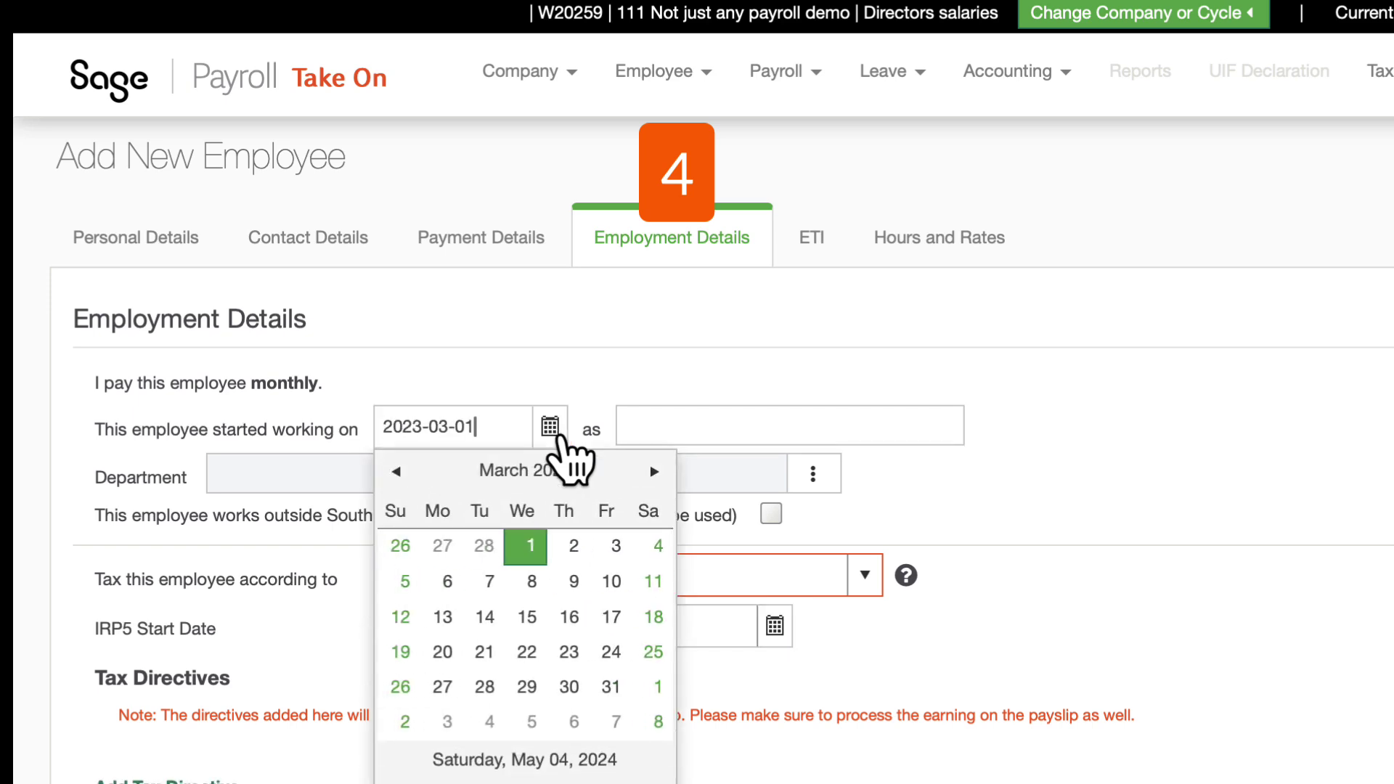
left_click(531, 552)
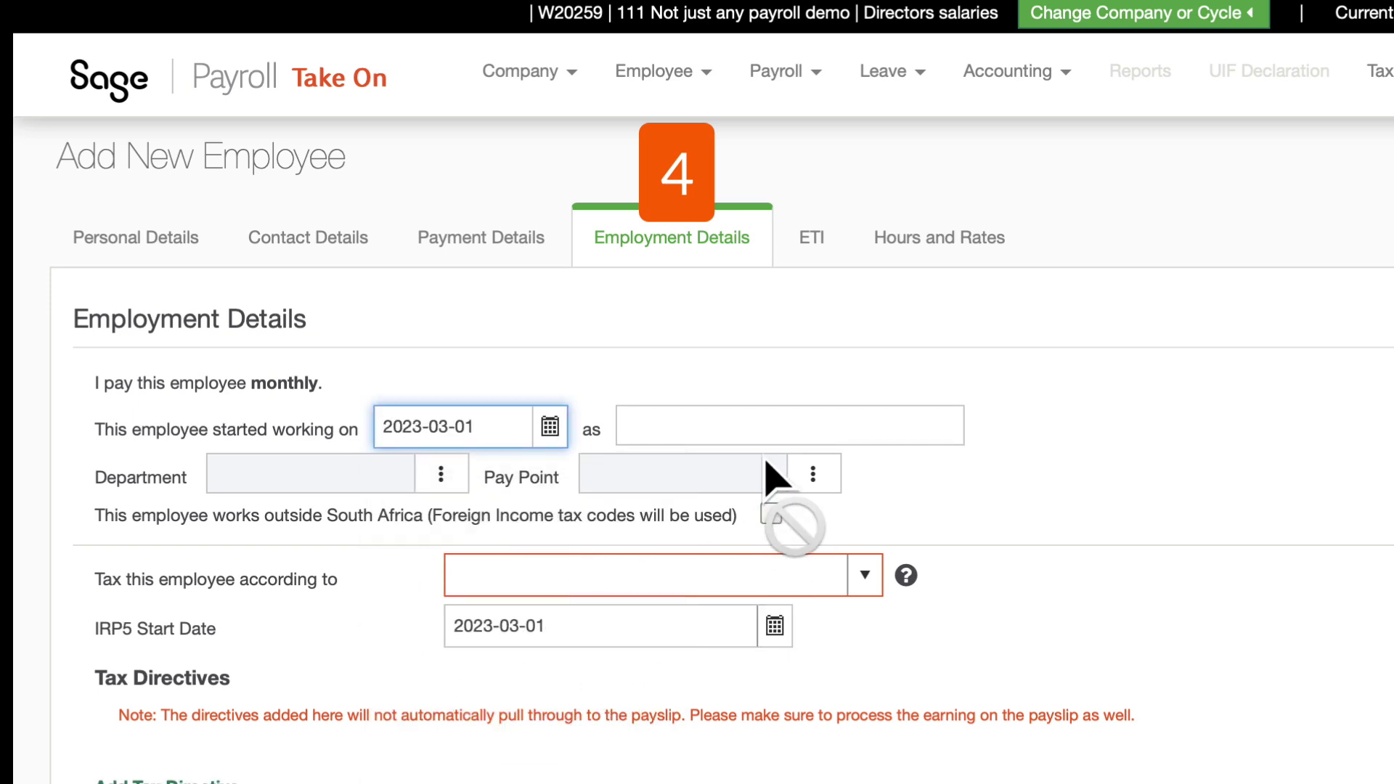
left_click(758, 430)
type("Marketing direc")
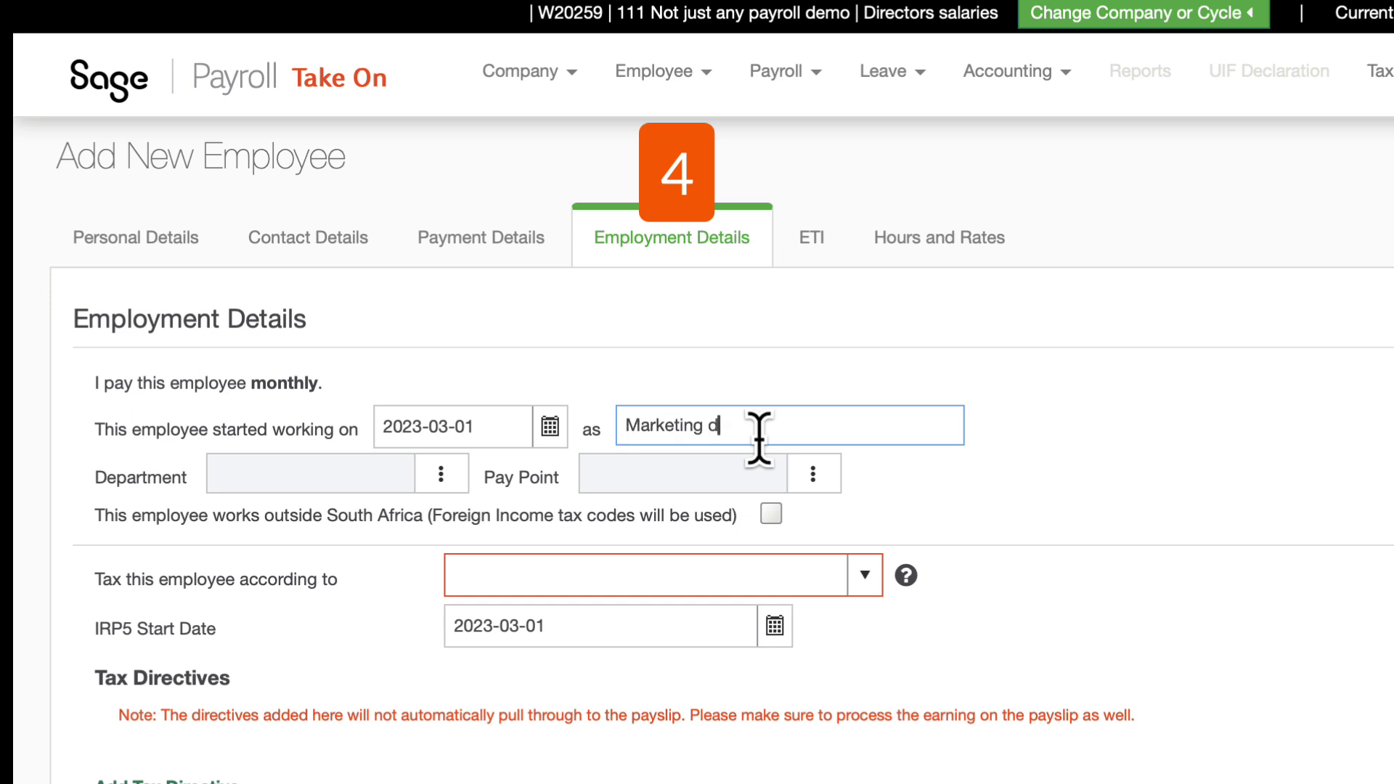
type("tor")
left_click(429, 574)
Step: Create and assign department M - Marketing, and set the tax method to Statutory Tables
left_click(441, 474)
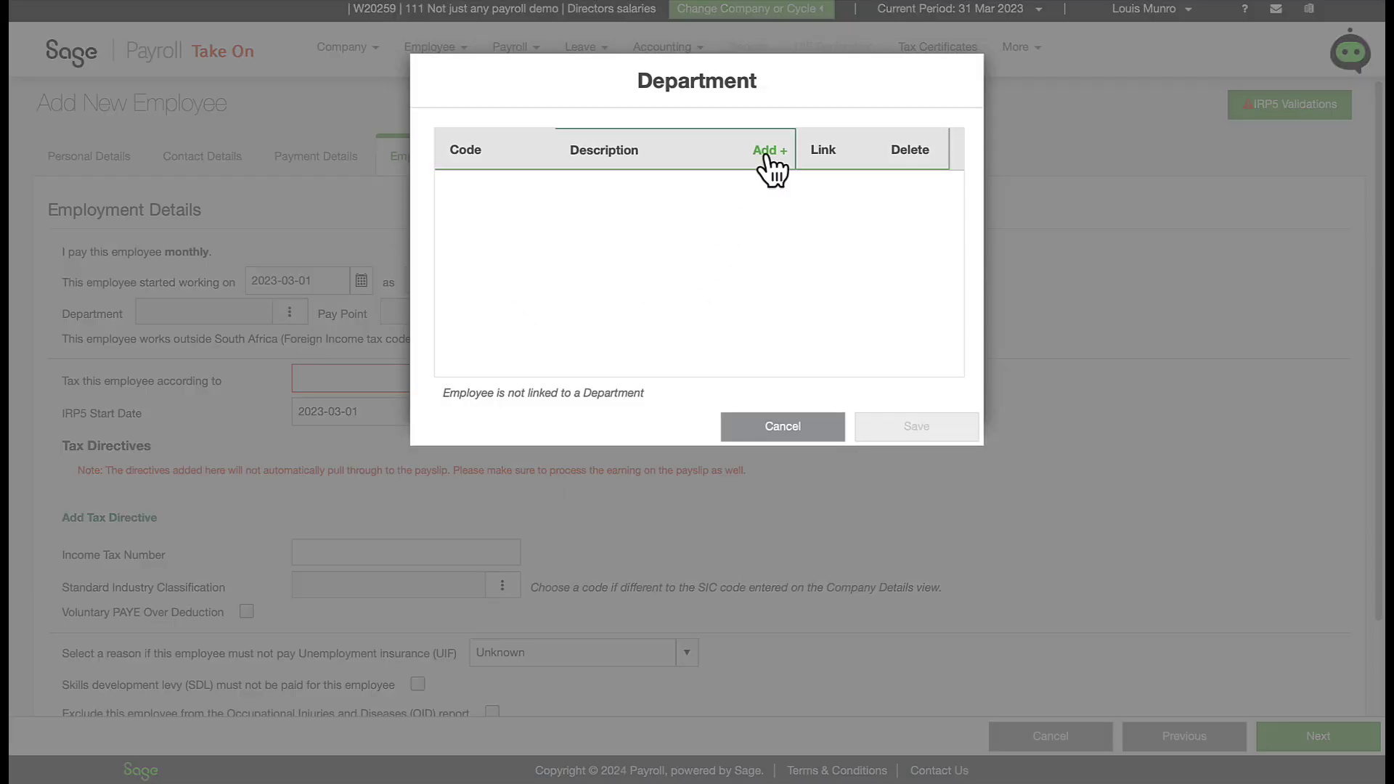
left_click(768, 156)
type("M")
key("Tab")
type("Marketing")
left_click(836, 185)
left_click(907, 430)
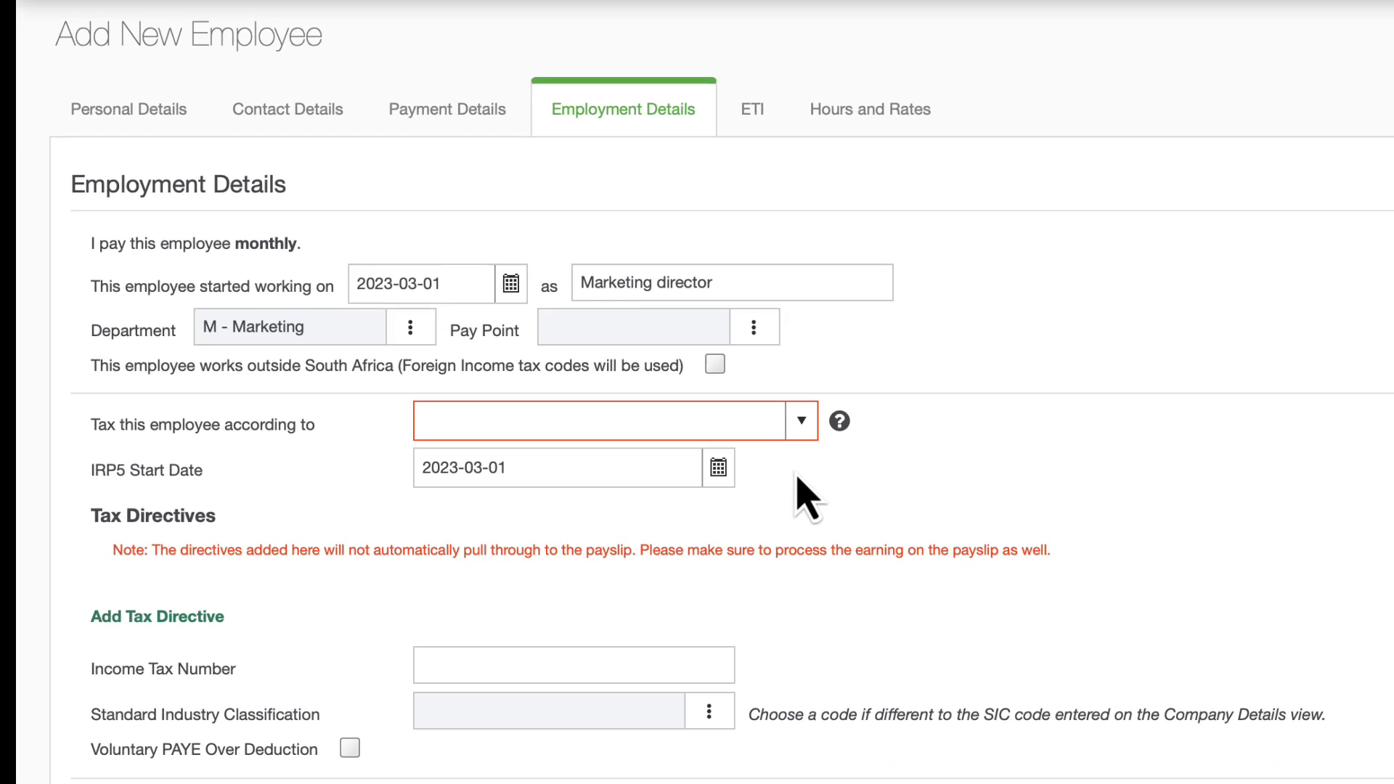
left_click(801, 422)
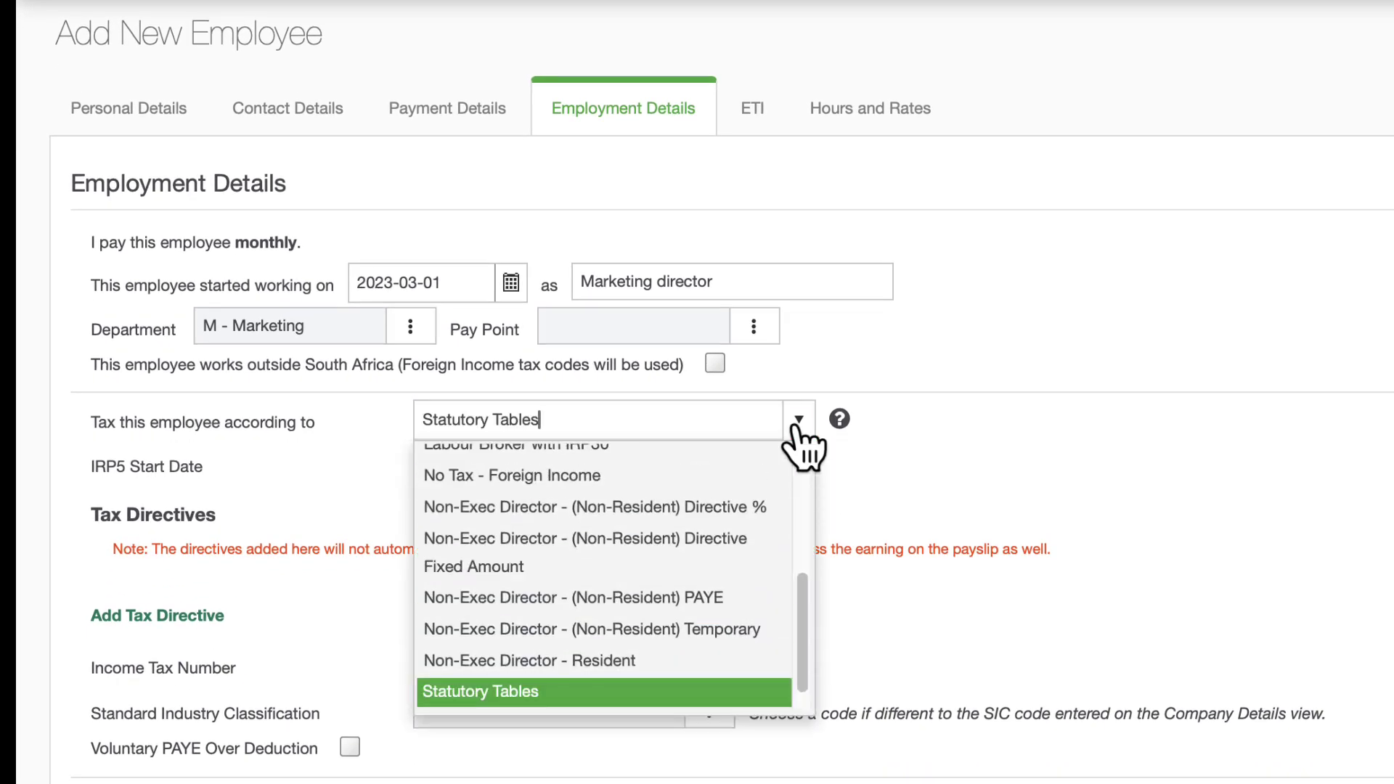
left_click(649, 693)
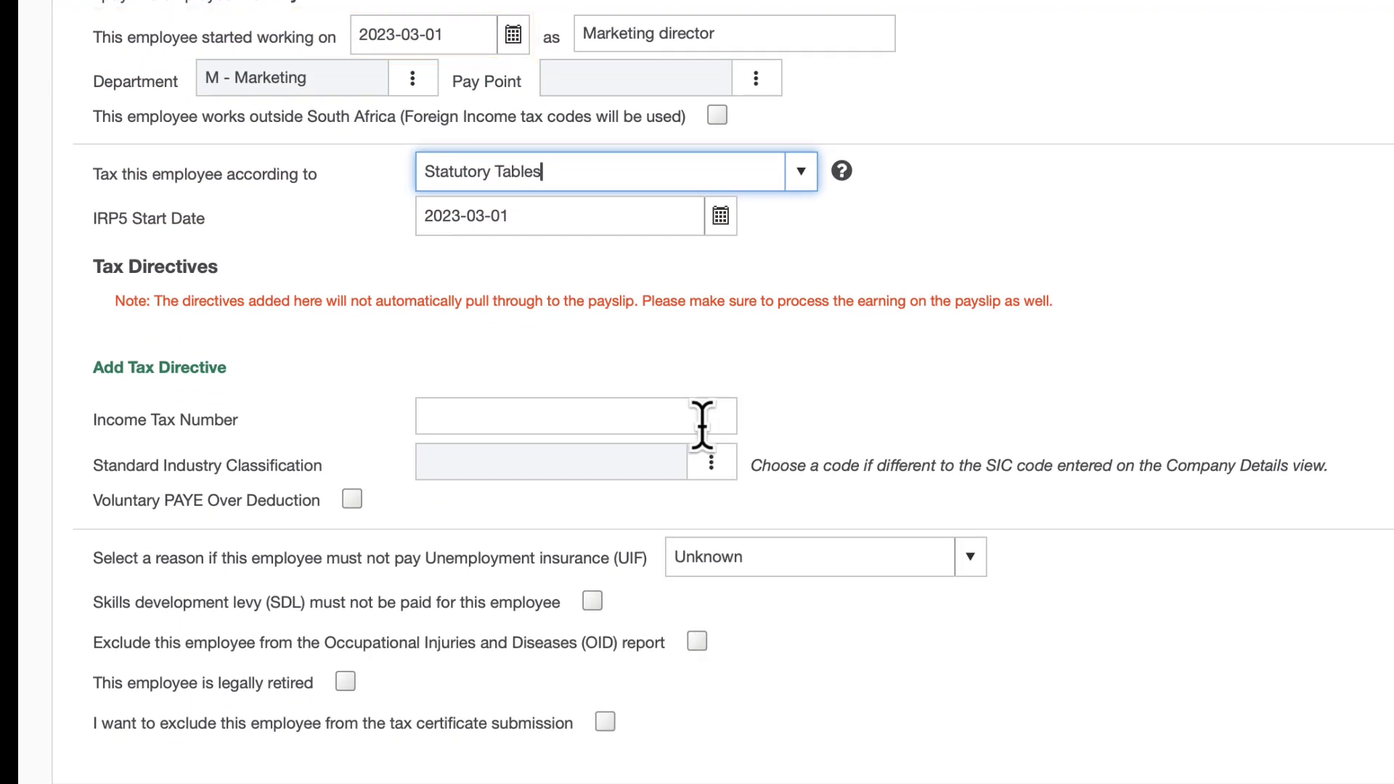
Step: Enter the employee's income tax number, correcting its last digits
left_click(701, 425)
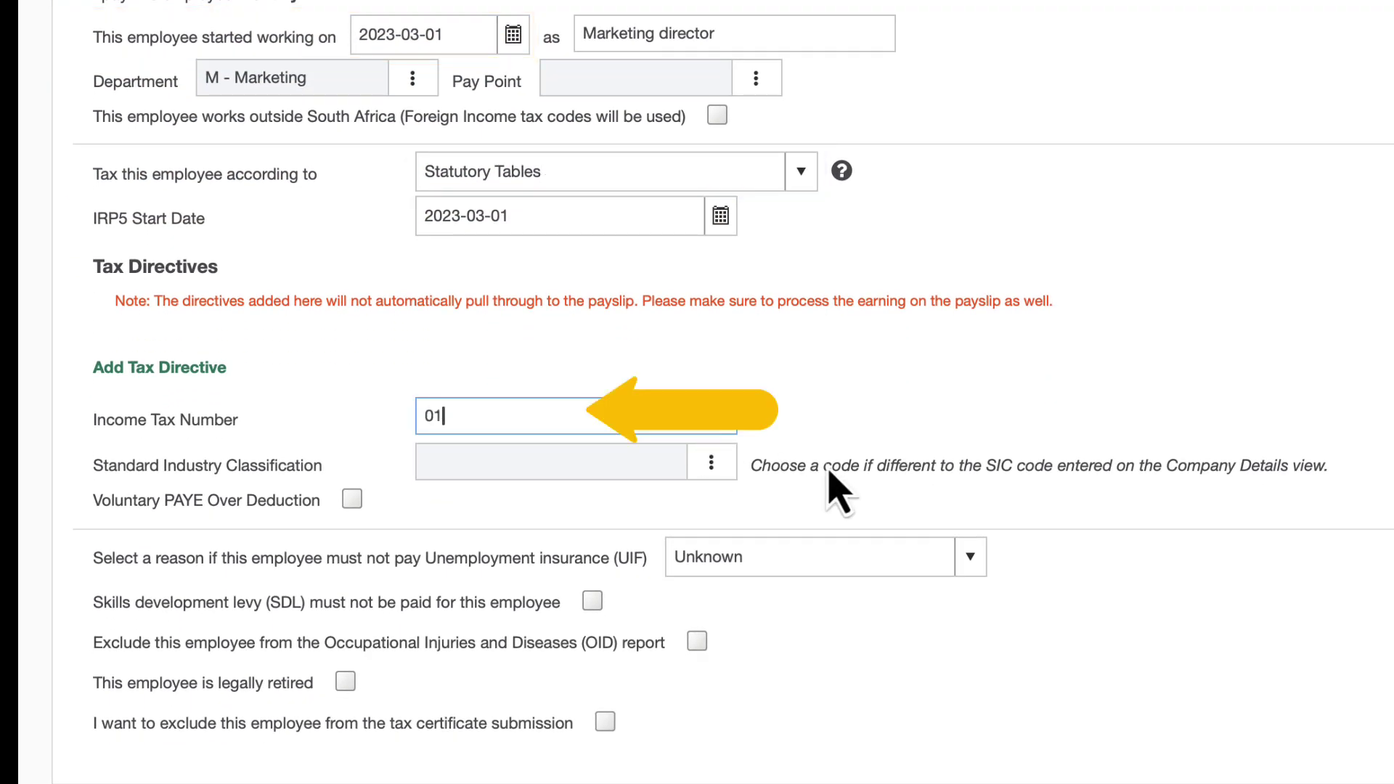
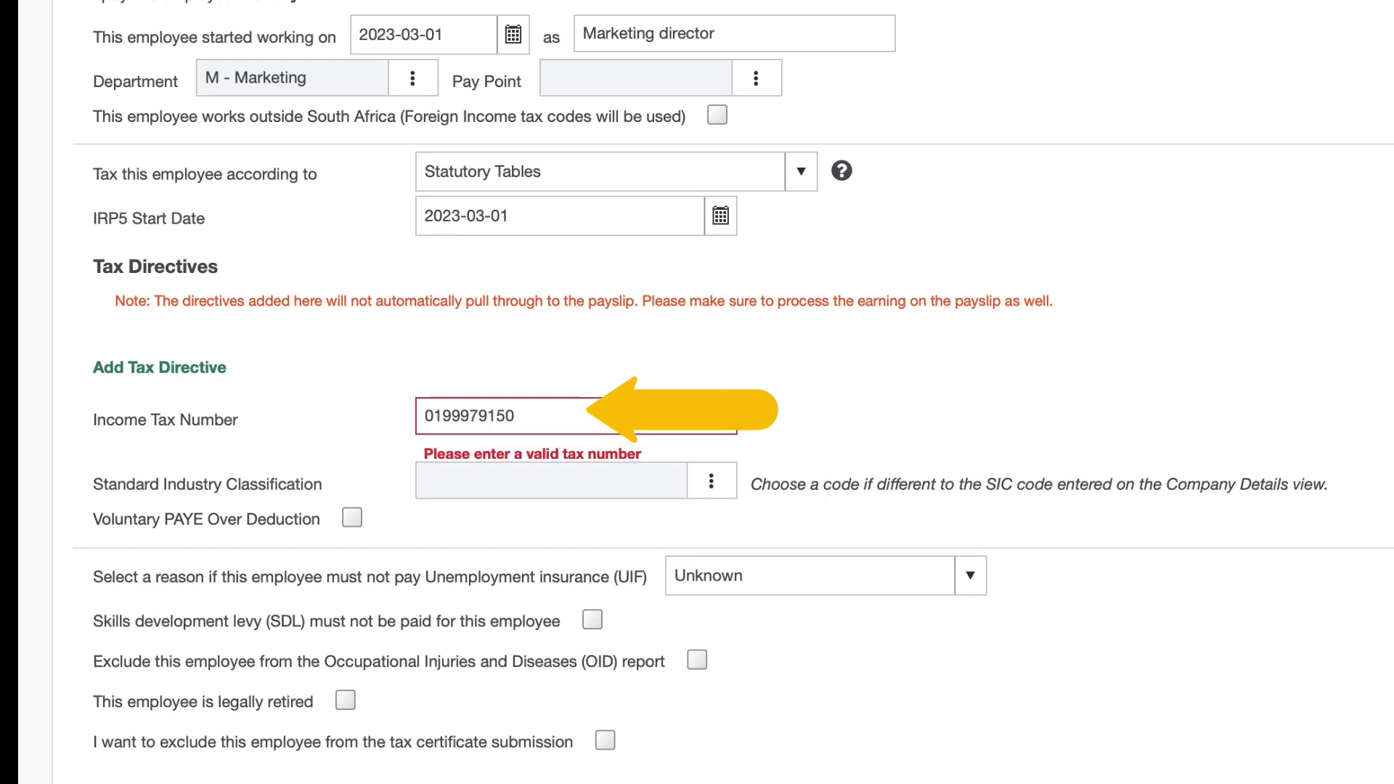
type("39141")
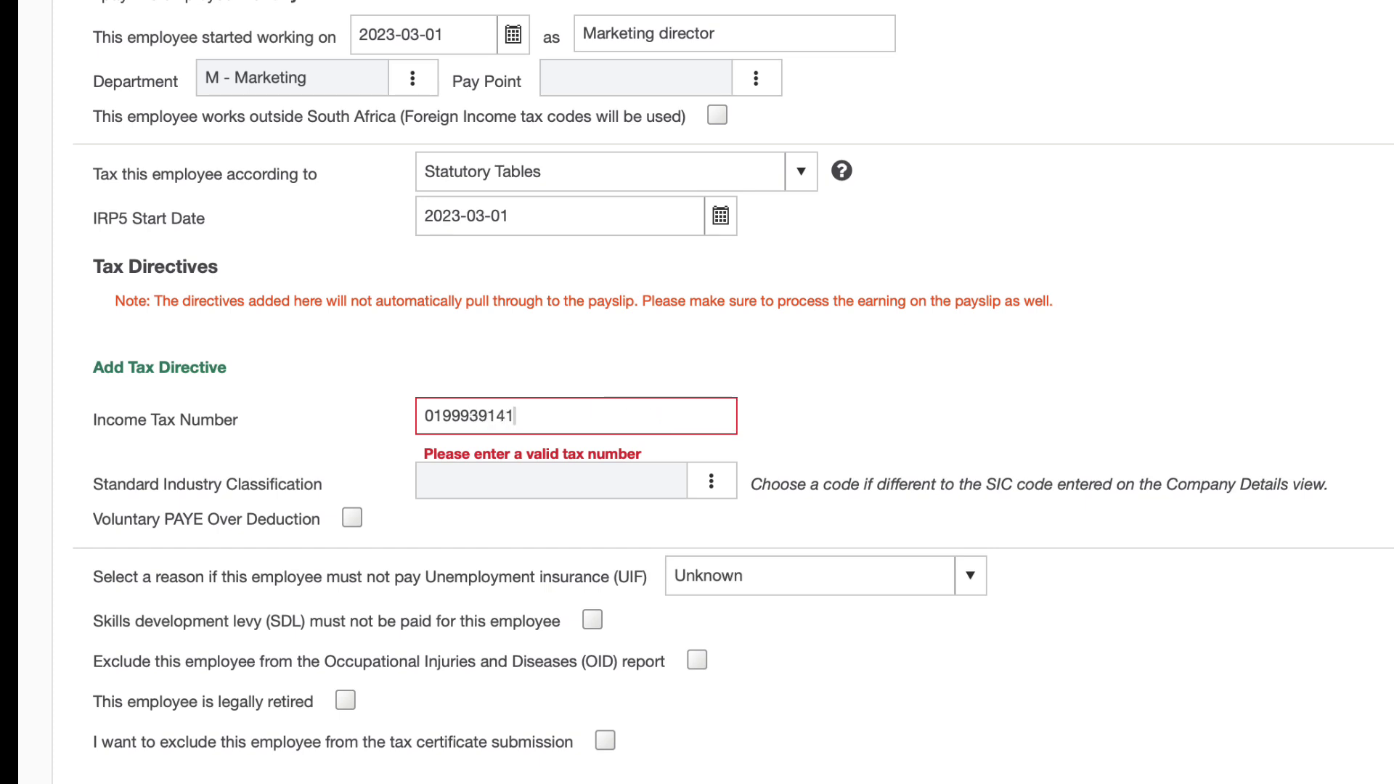
Step: Set the UIF exemption reason to Not Selected
left_click(809, 575)
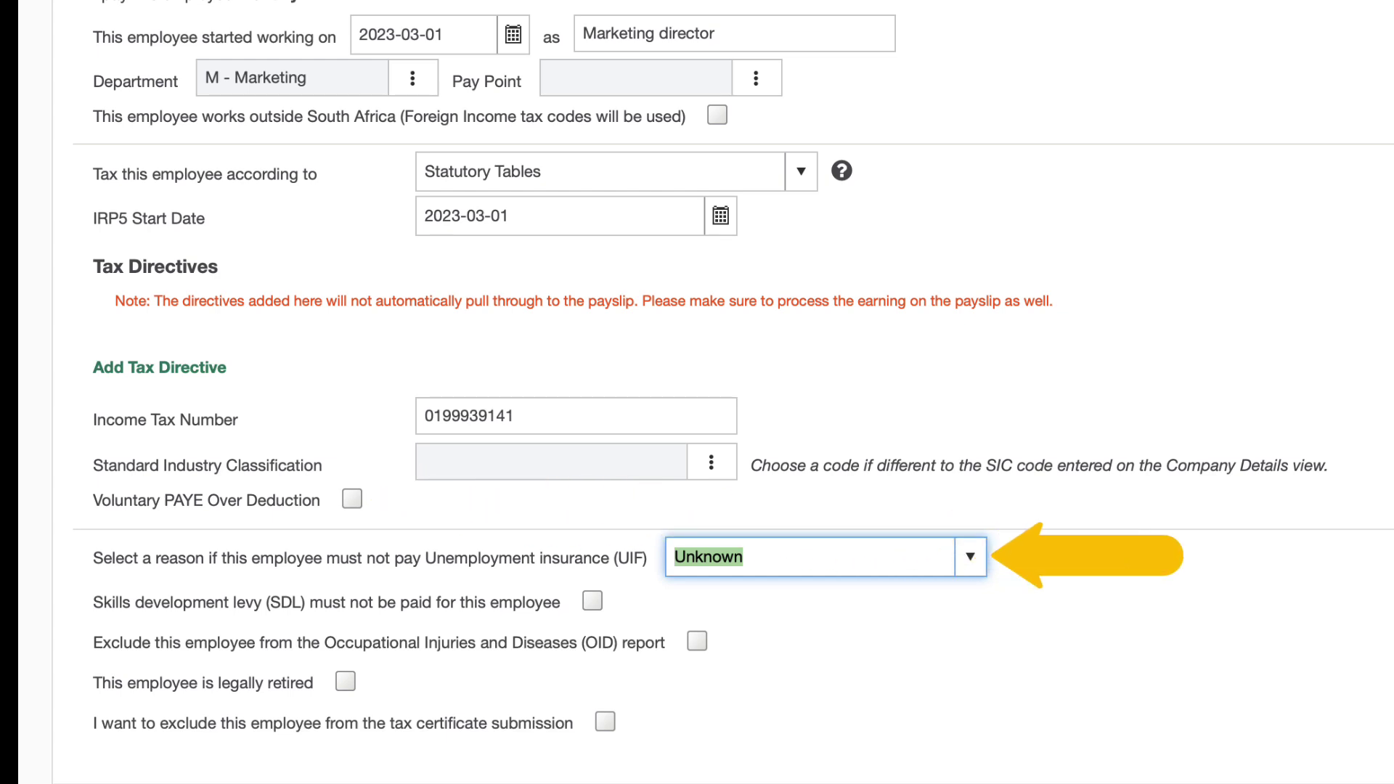
scroll(724, 391, "down", 3)
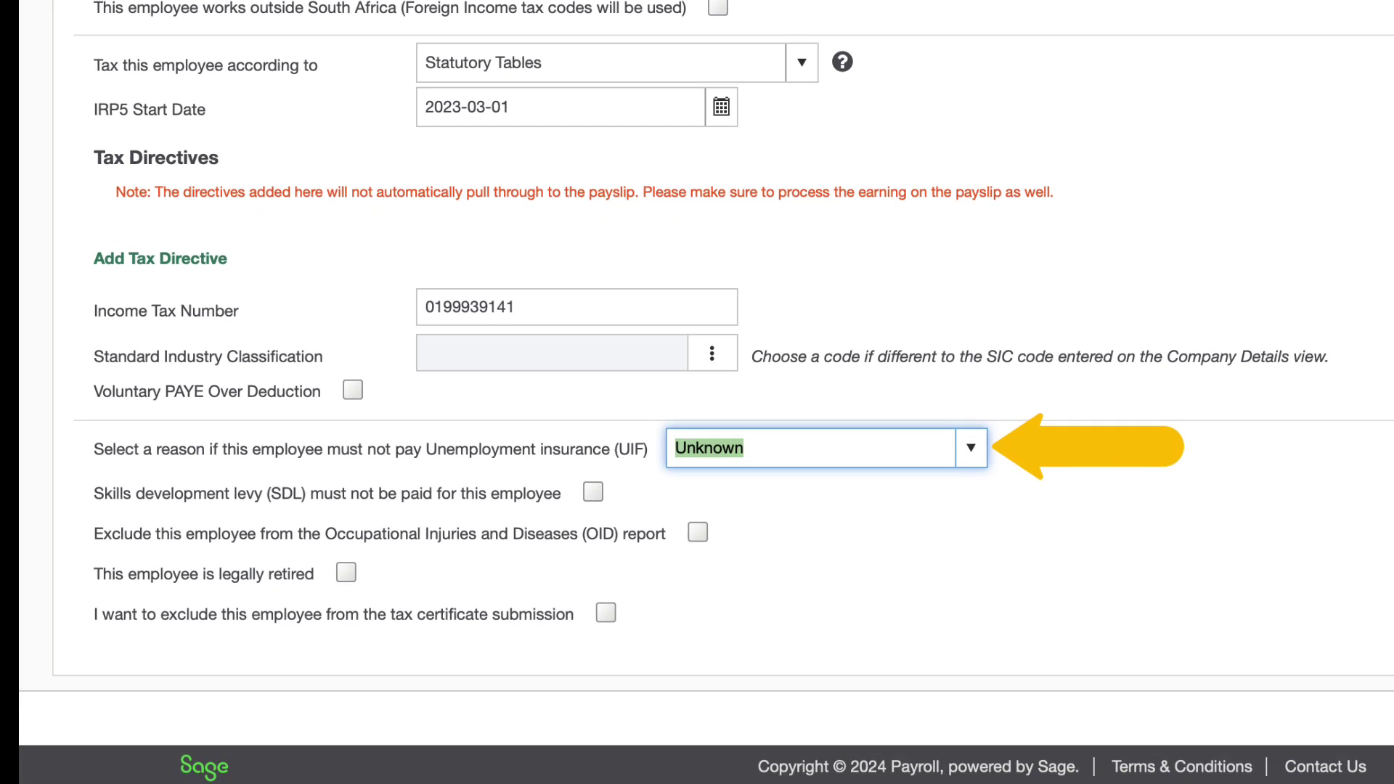
key("alt+Down")
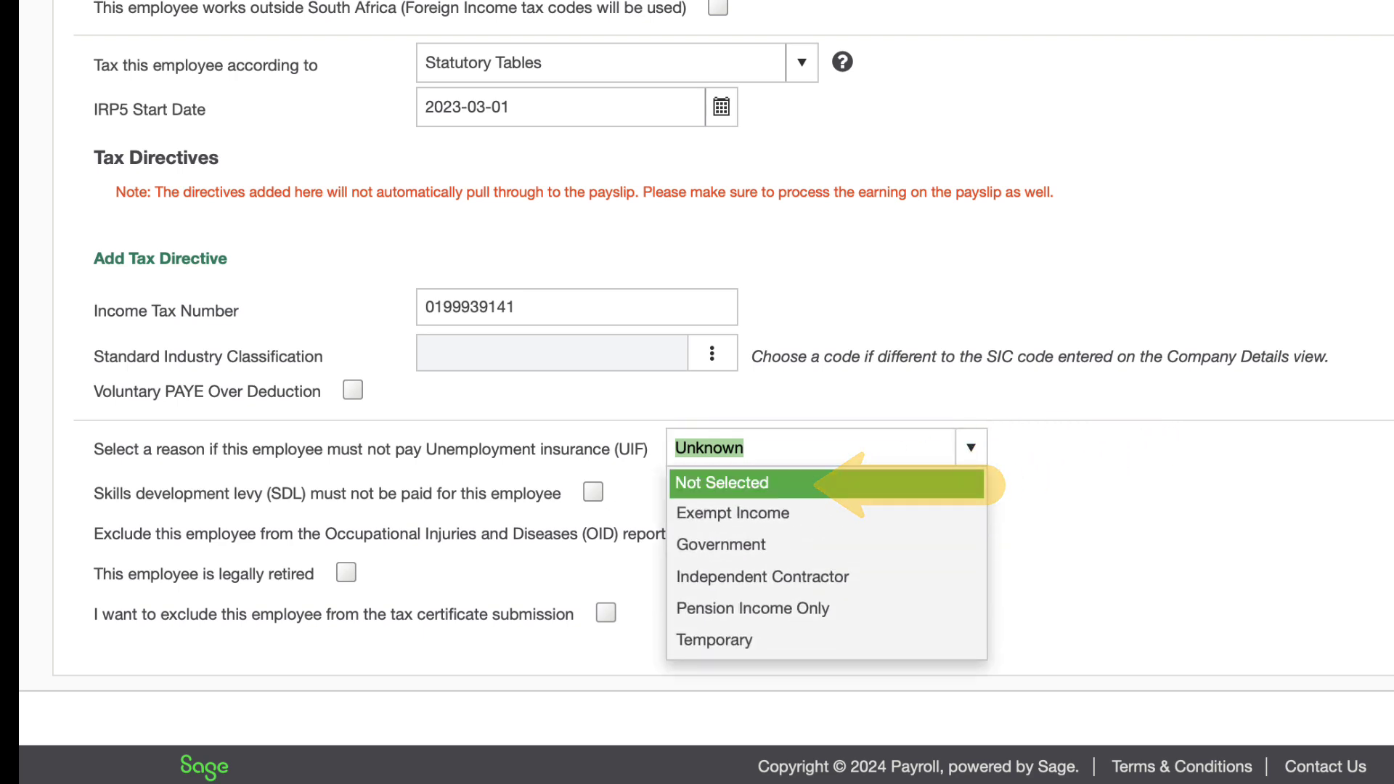
key("Return")
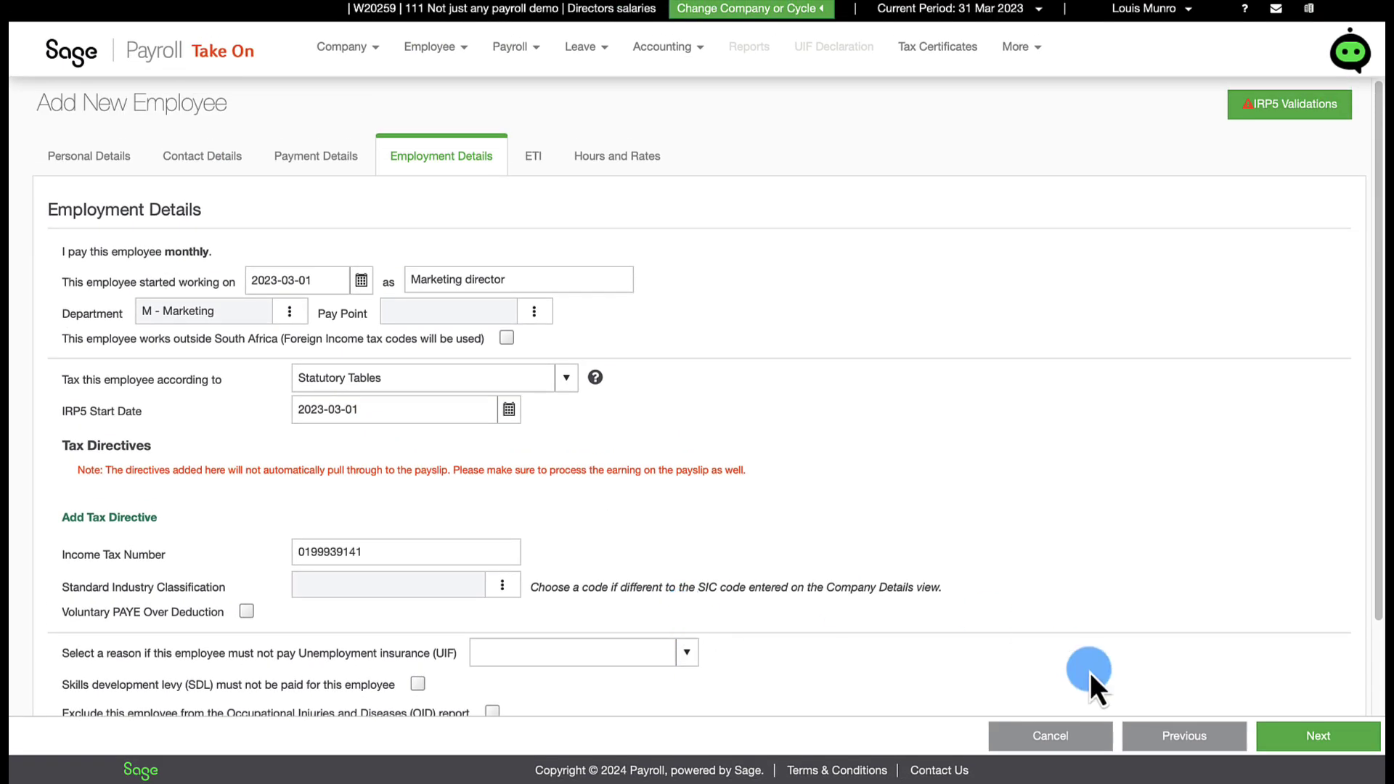
Step: Advance from Employment Details to the ETI step and scroll its values
left_click(1268, 735)
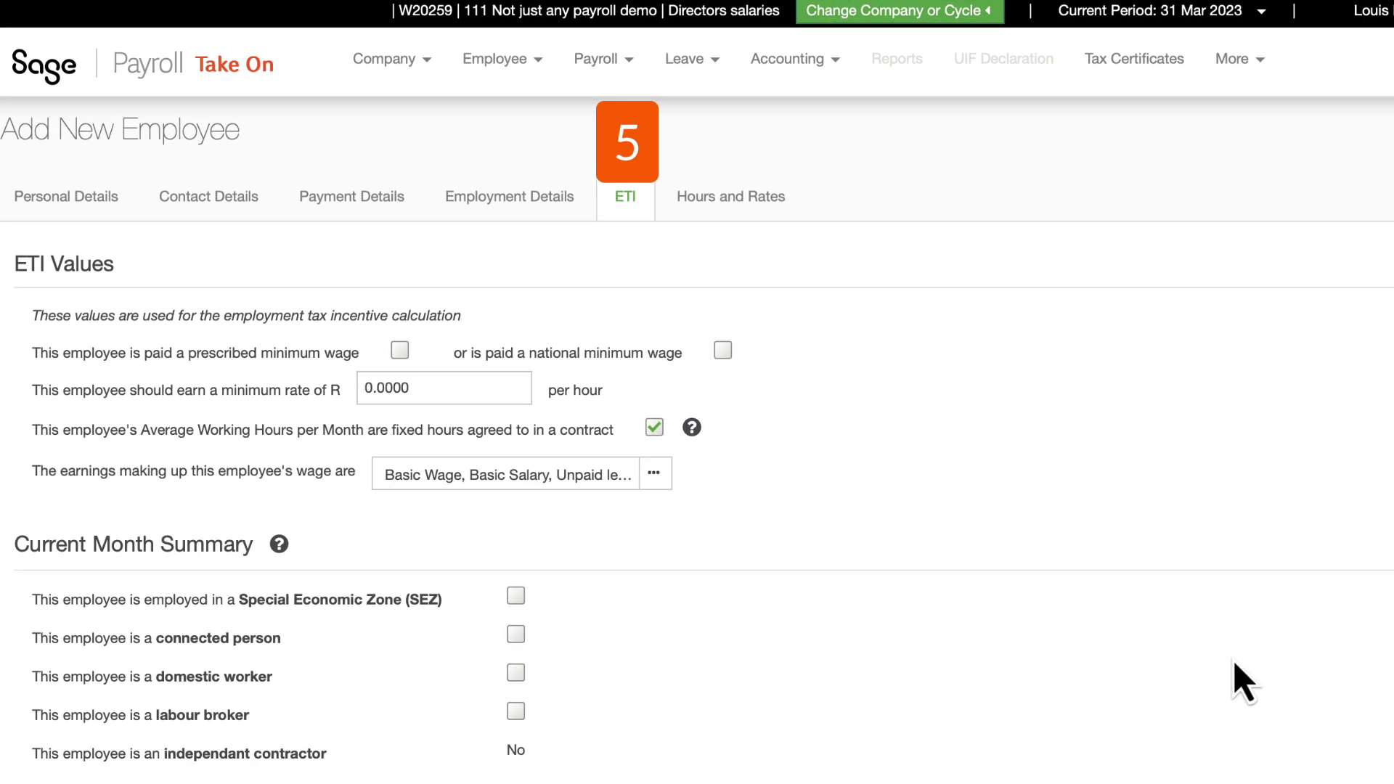
scroll(1233, 659, "down", 2)
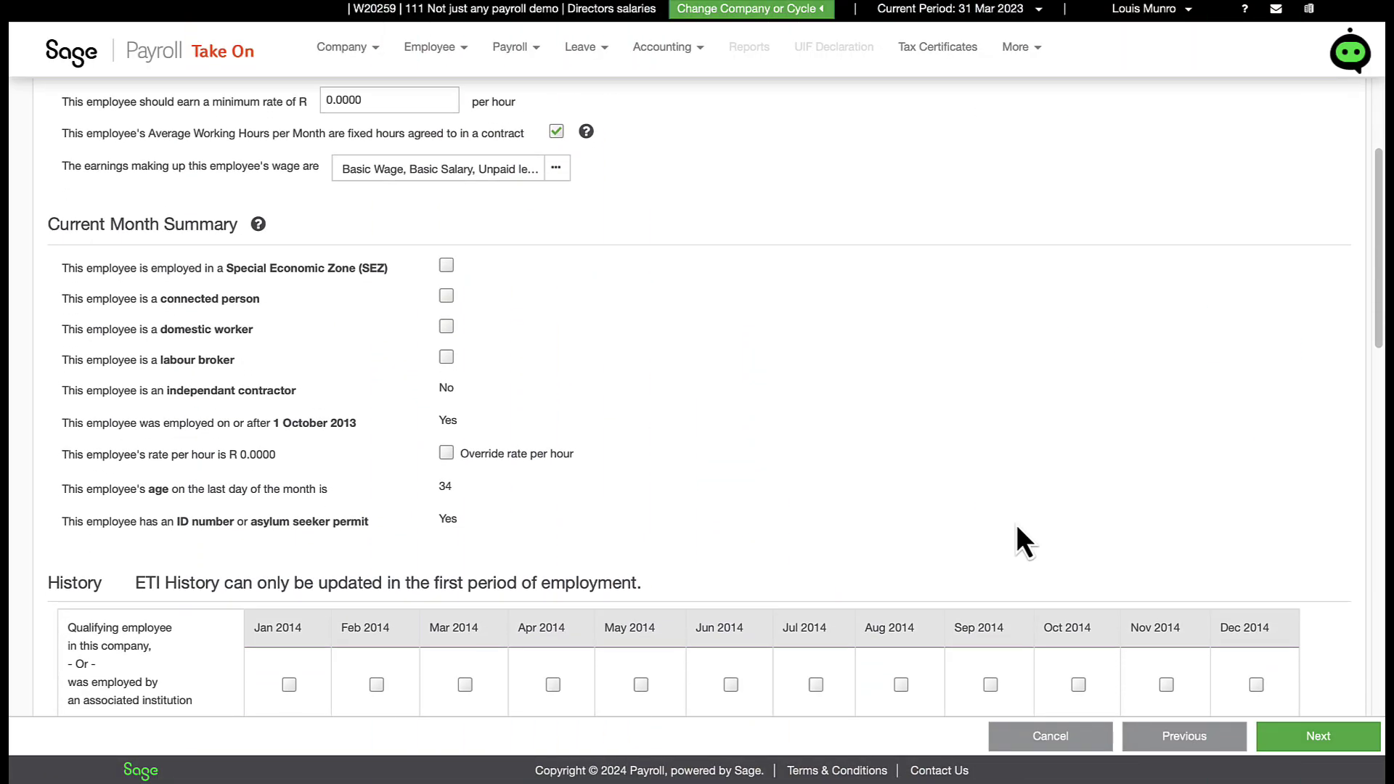
scroll(1016, 525, "down", 1)
scroll(1017, 524, "down", 4)
scroll(1018, 520, "down", 1)
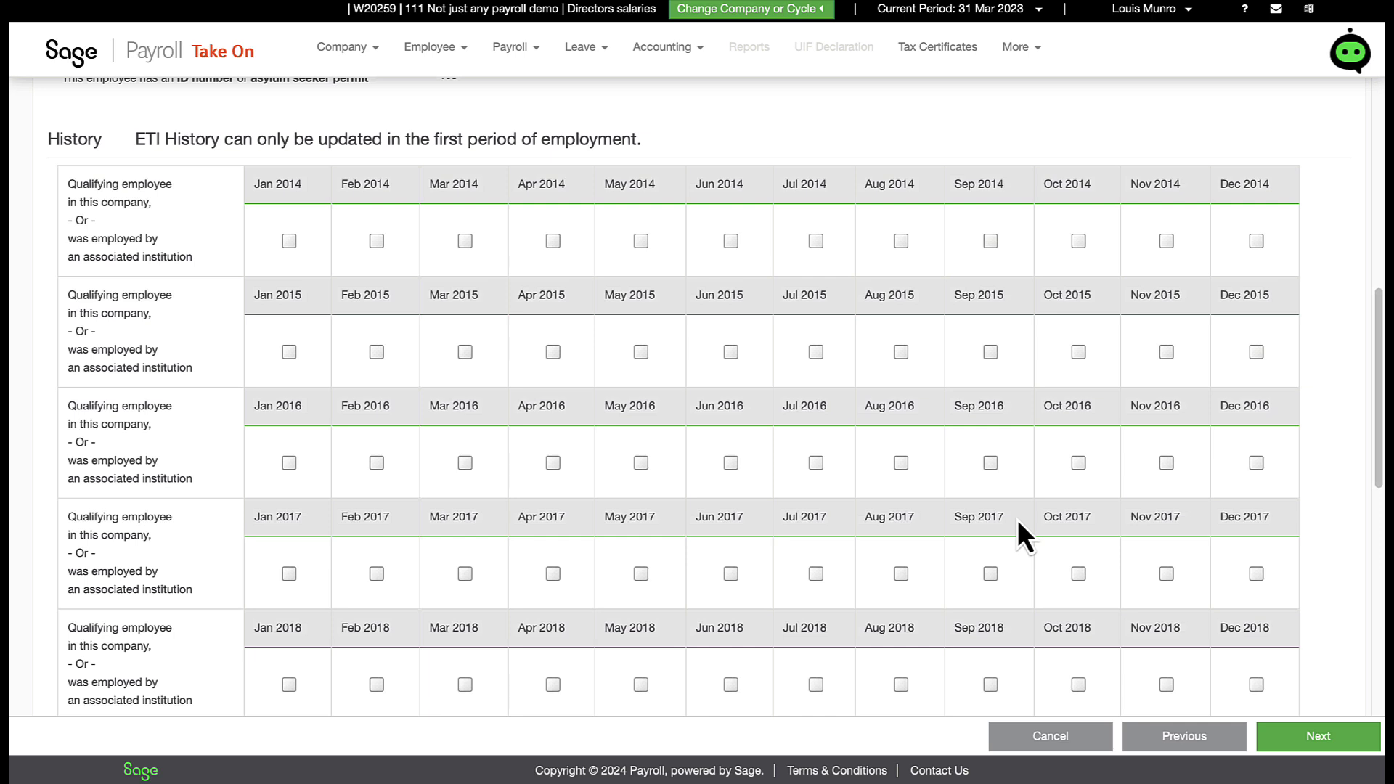
scroll(1018, 520, "down", 3)
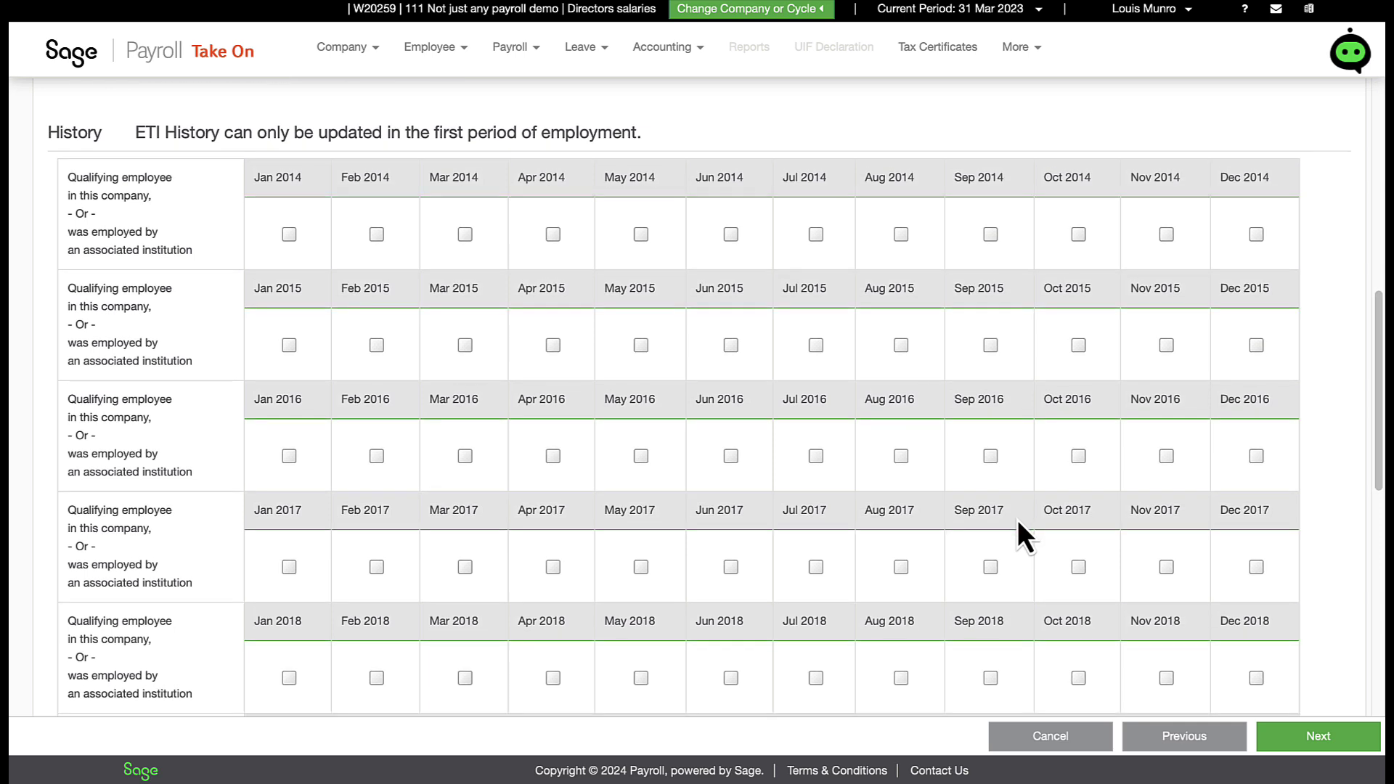
scroll(1017, 520, "down", 5)
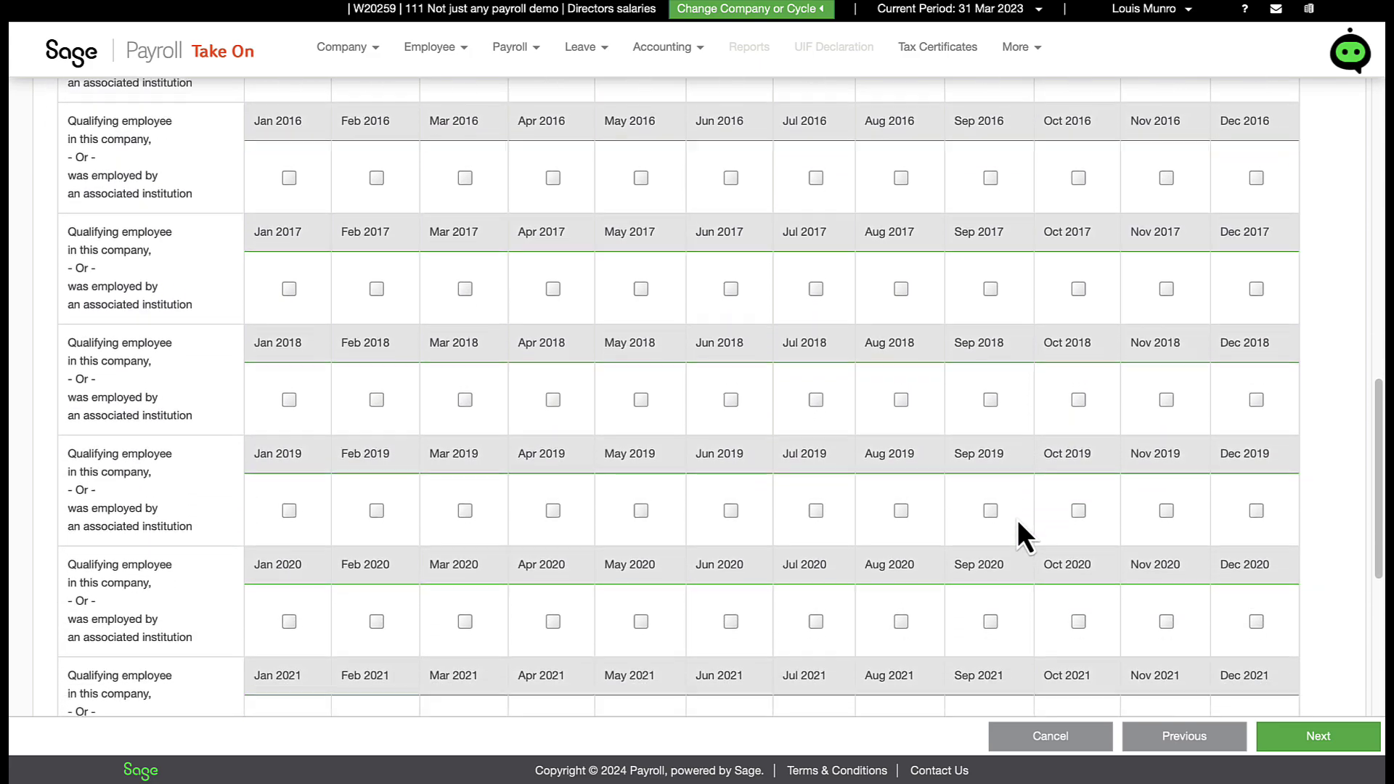
scroll(1017, 520, "down", 4)
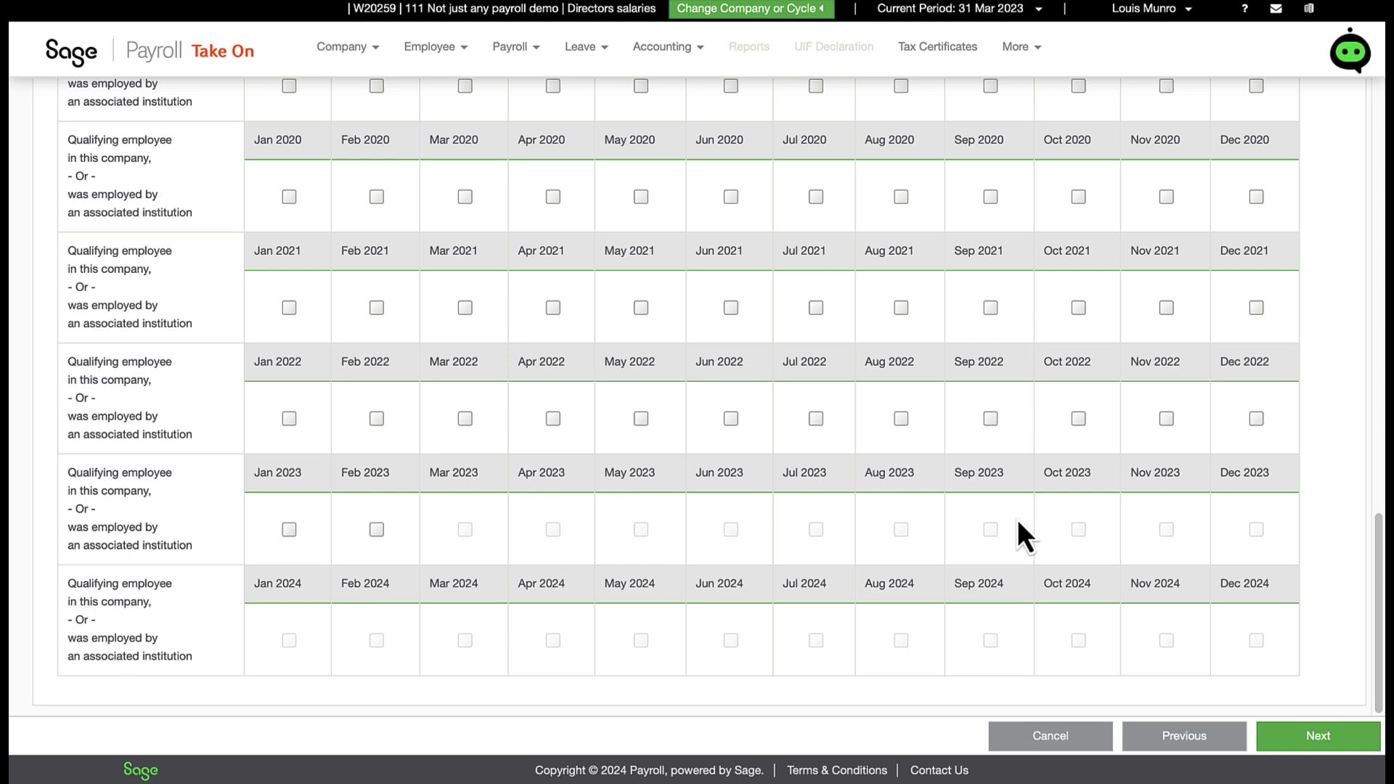
Step: Enter a 240,000 annual salary on Hours and Rates and finish saving employee 001
left_click(1290, 742)
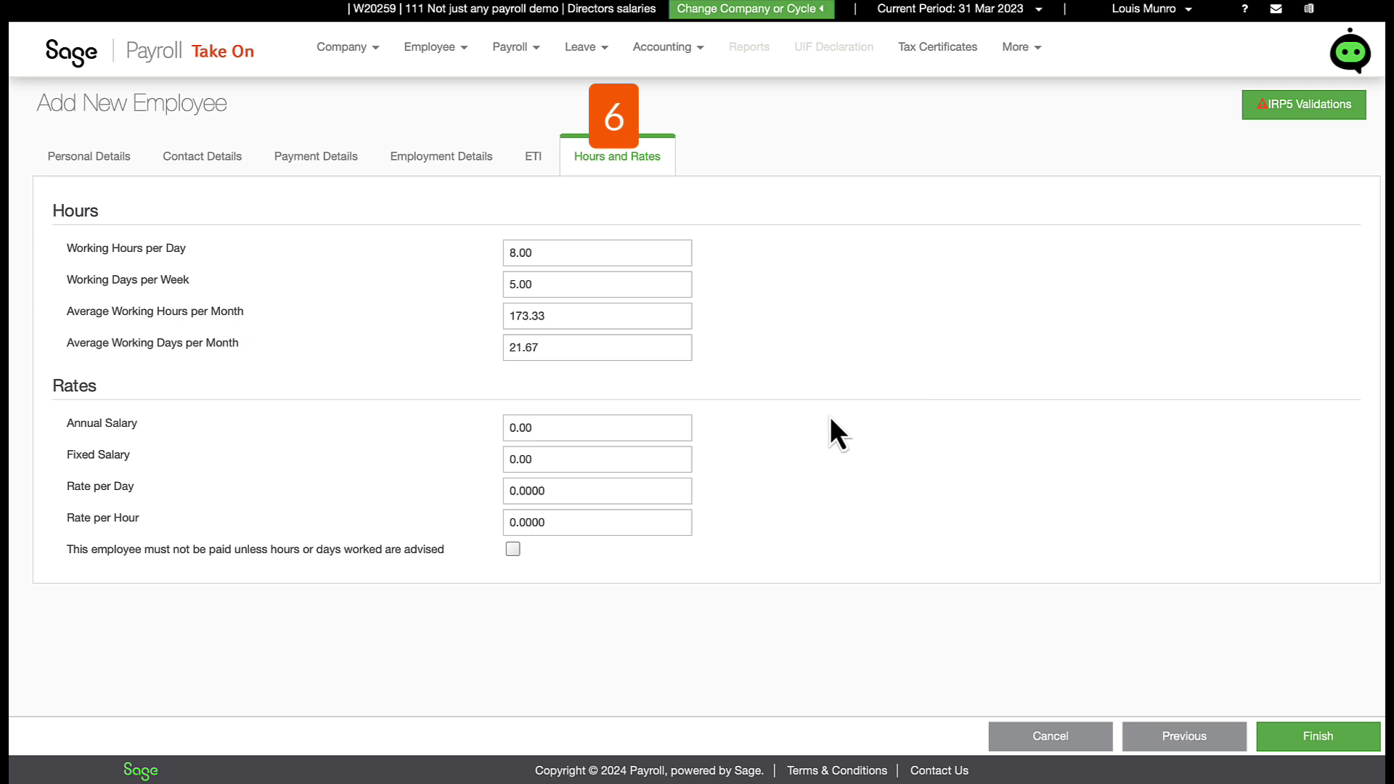
left_click(620, 428)
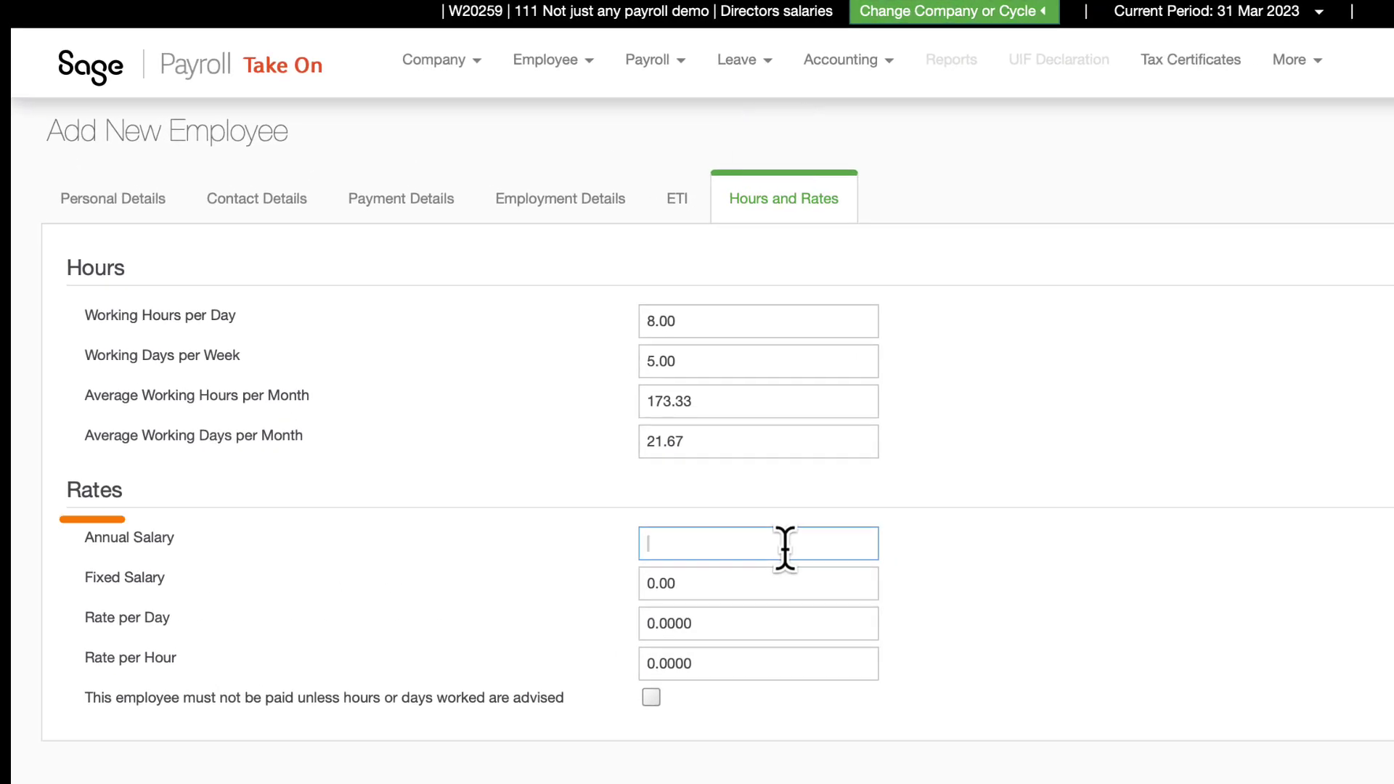
type("24")
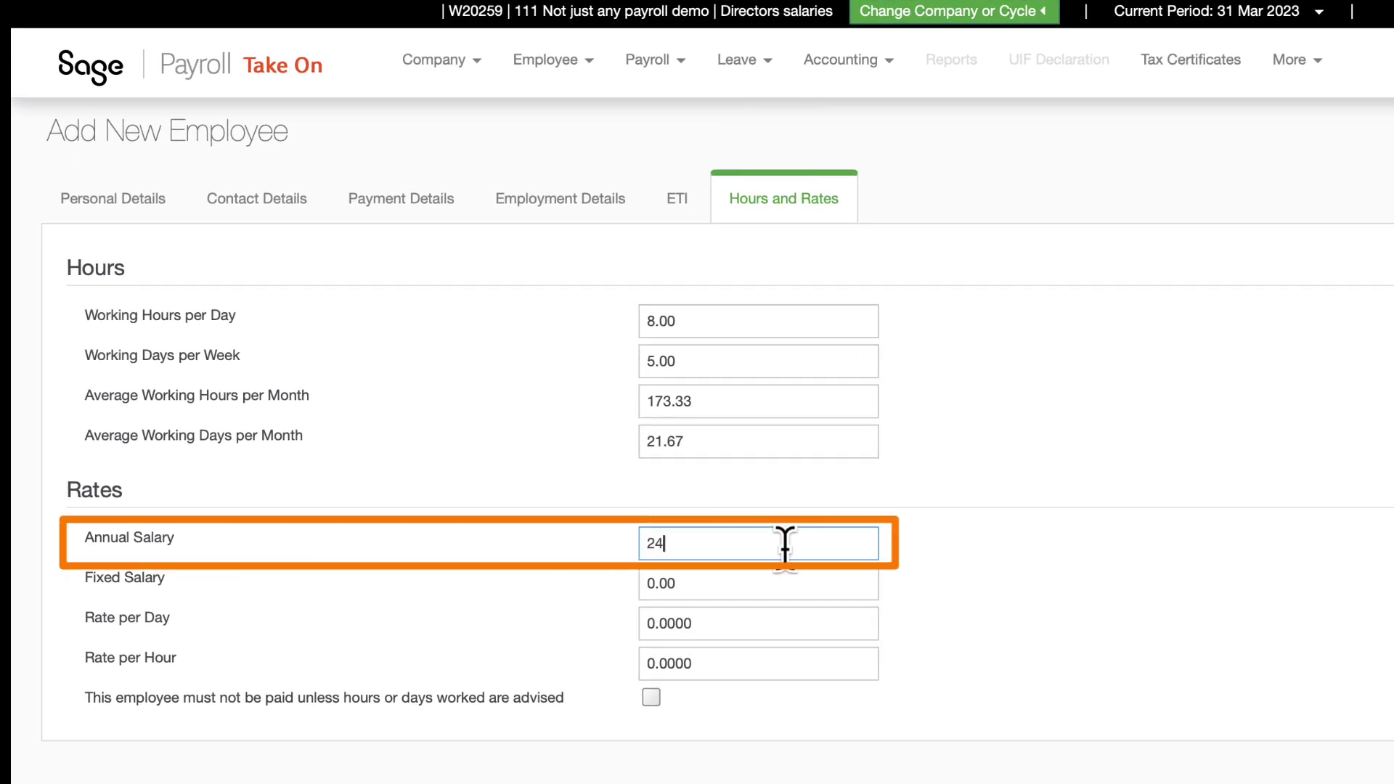
type("0,00000")
key("Tab")
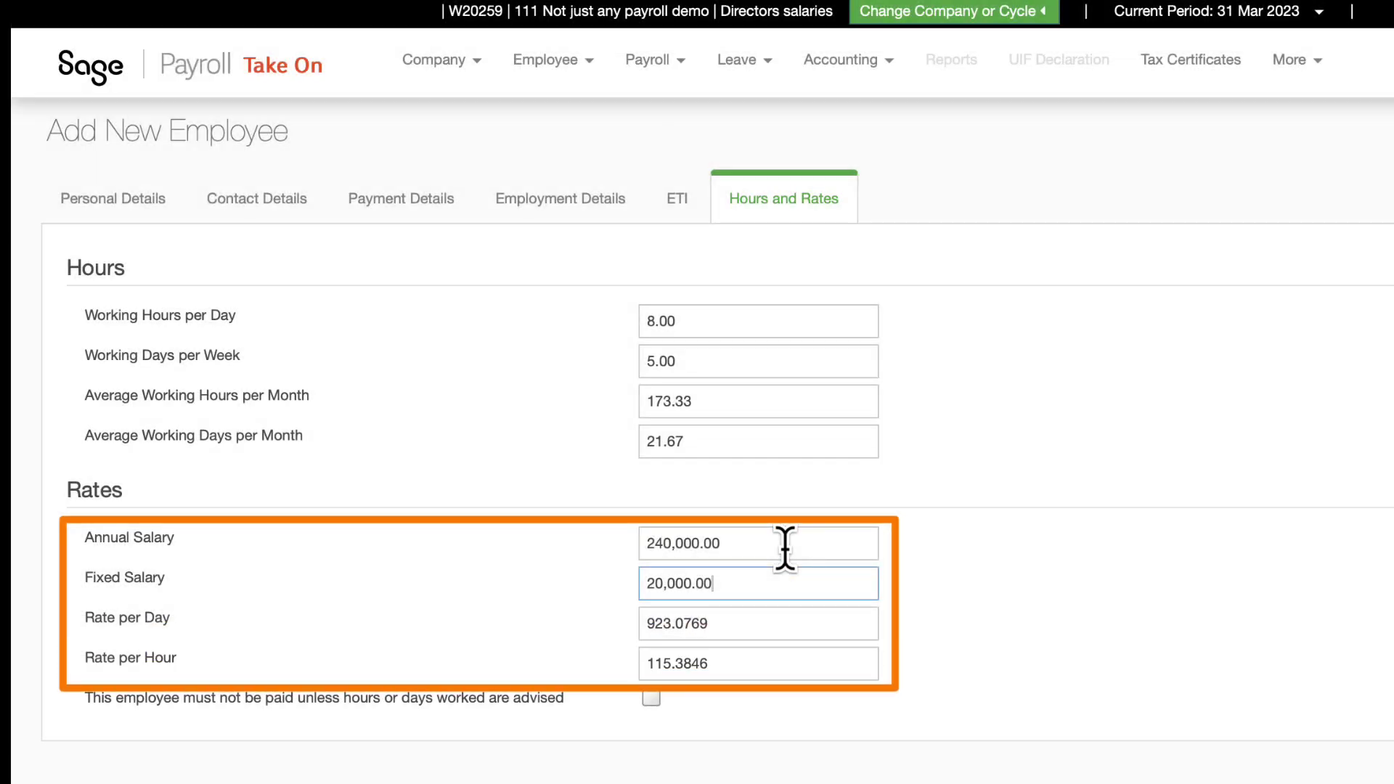
left_click(953, 595)
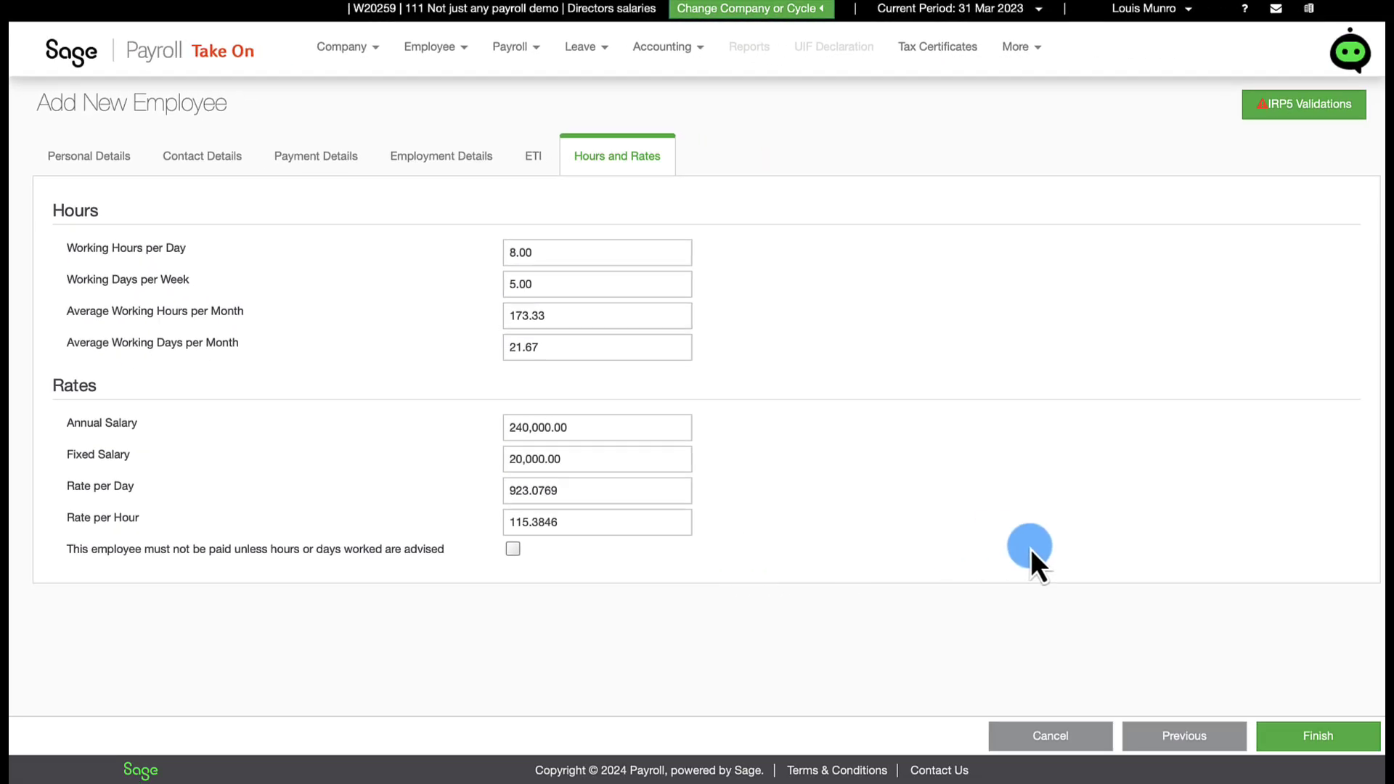
left_click(1284, 730)
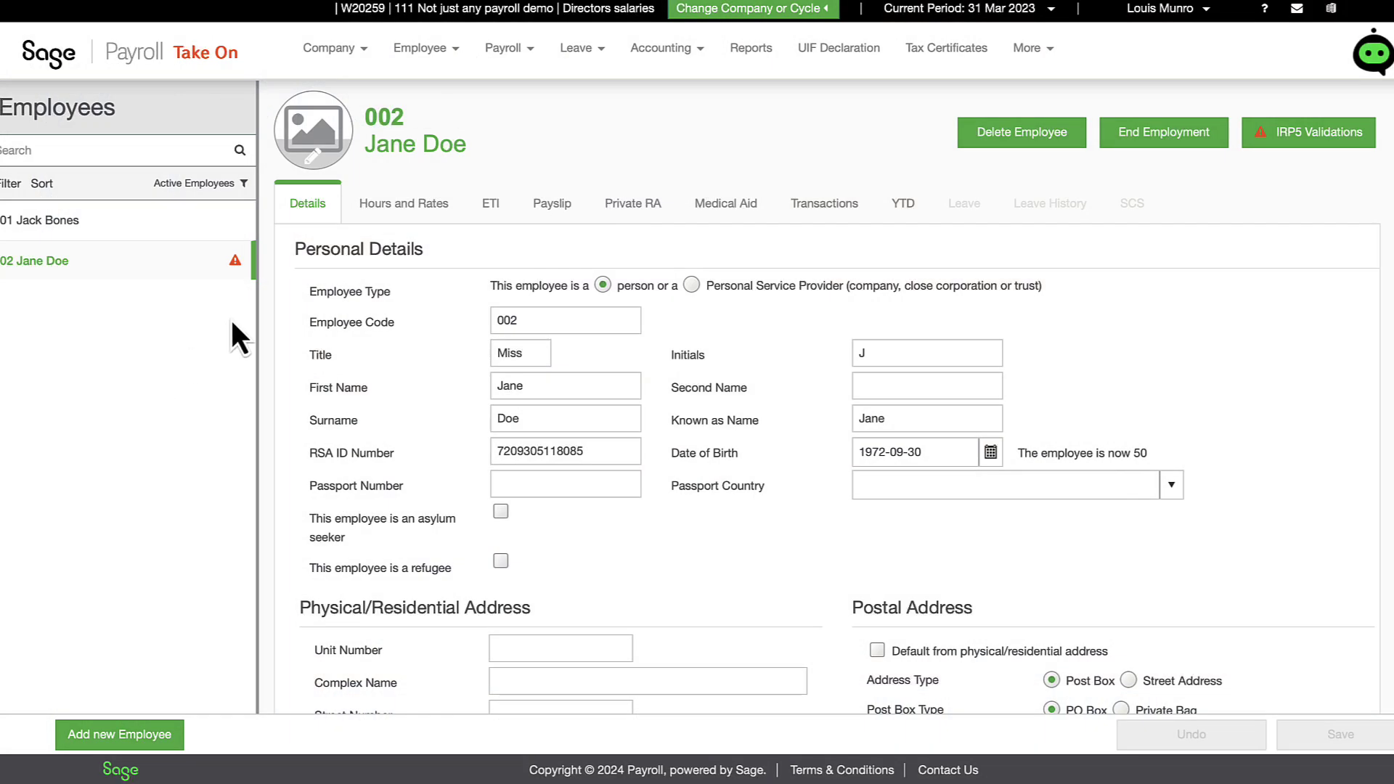
Step: Show the missing IRP5 fields through the IRP5 Validations warning
mouse_move(237, 265)
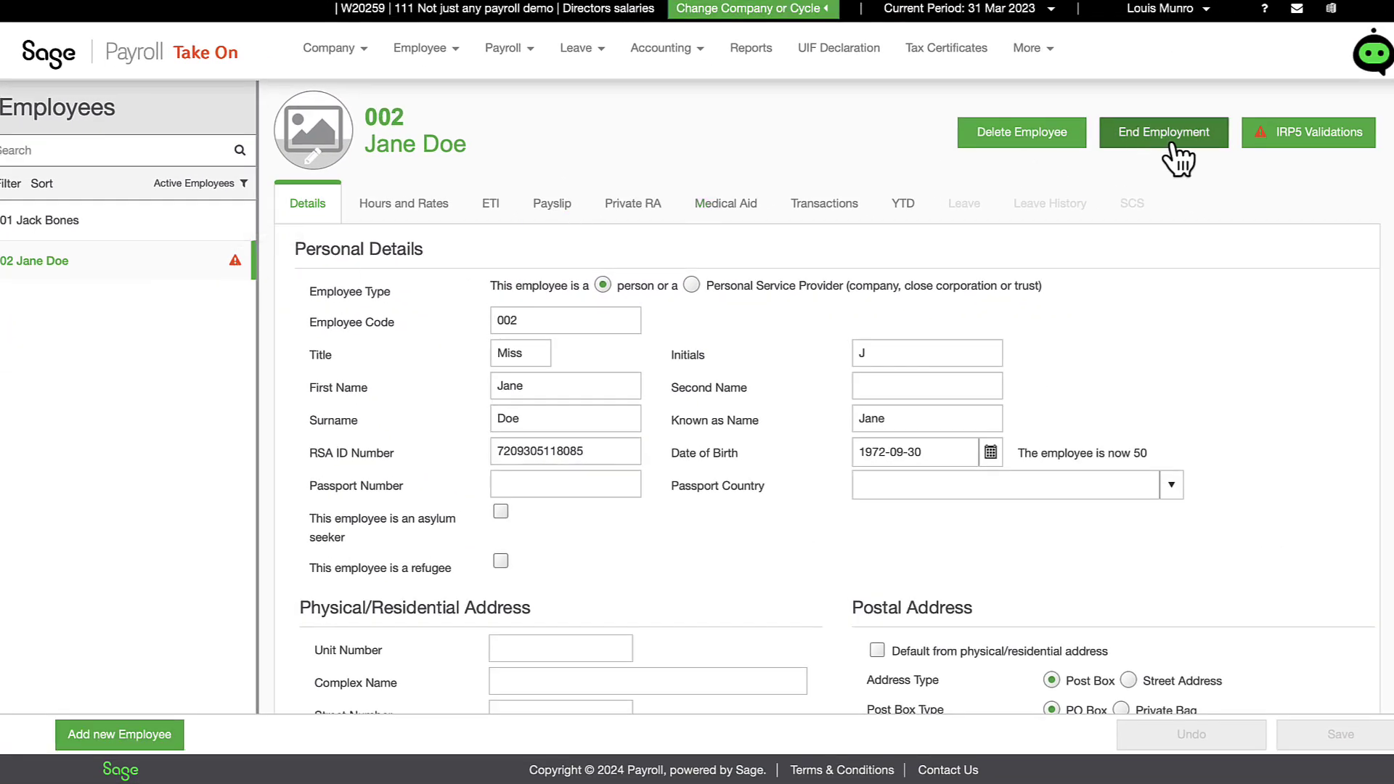
left_click(1262, 138)
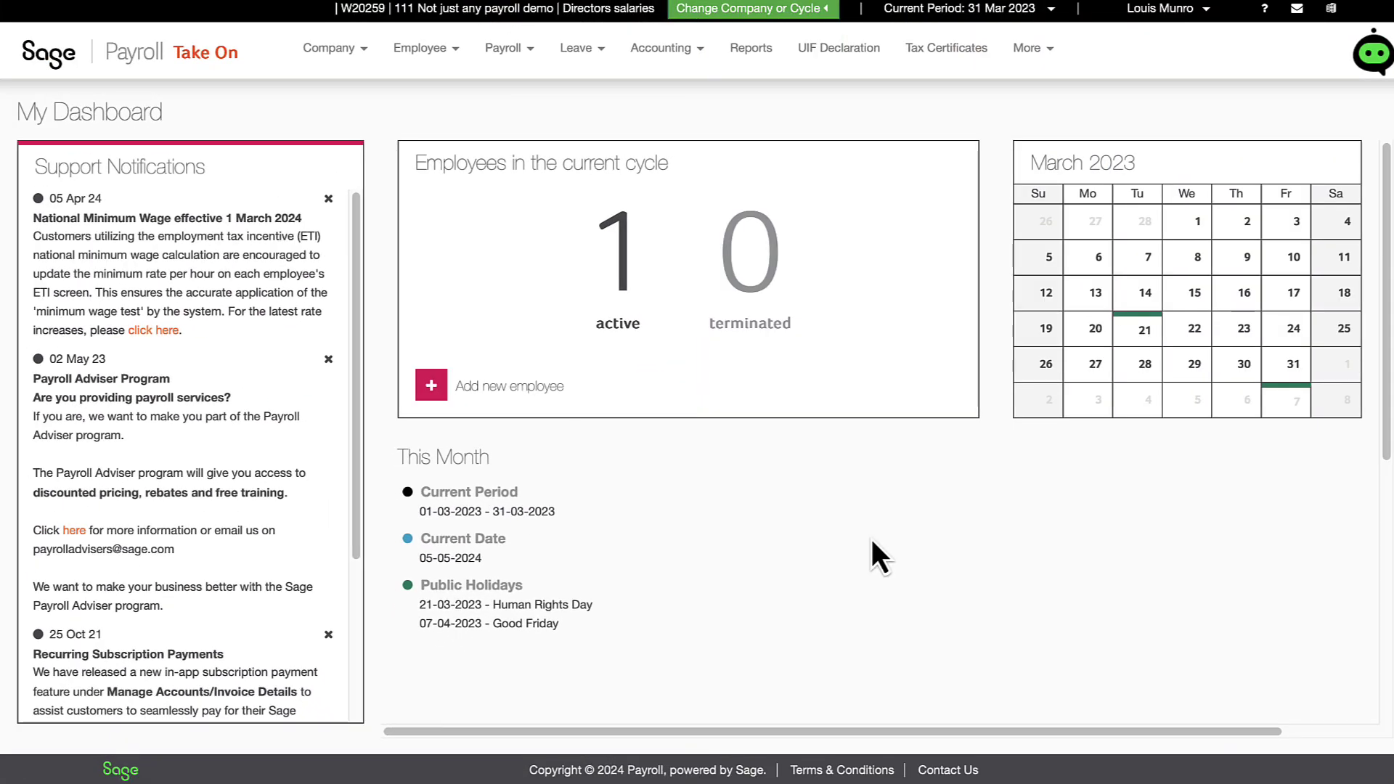
Step: Scroll down the dashboard and launch the Add New Employee quick link
scroll(874, 552, "down", 6)
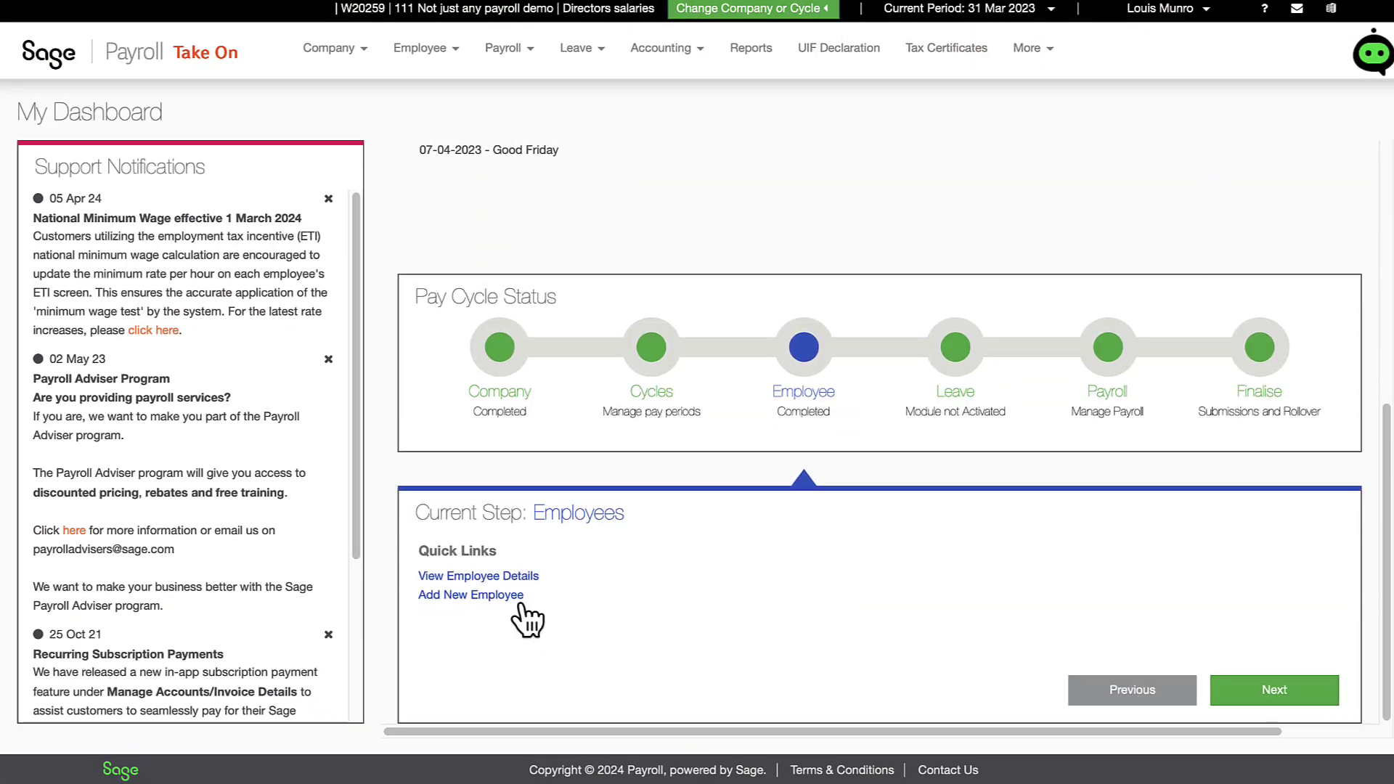
left_click(494, 596)
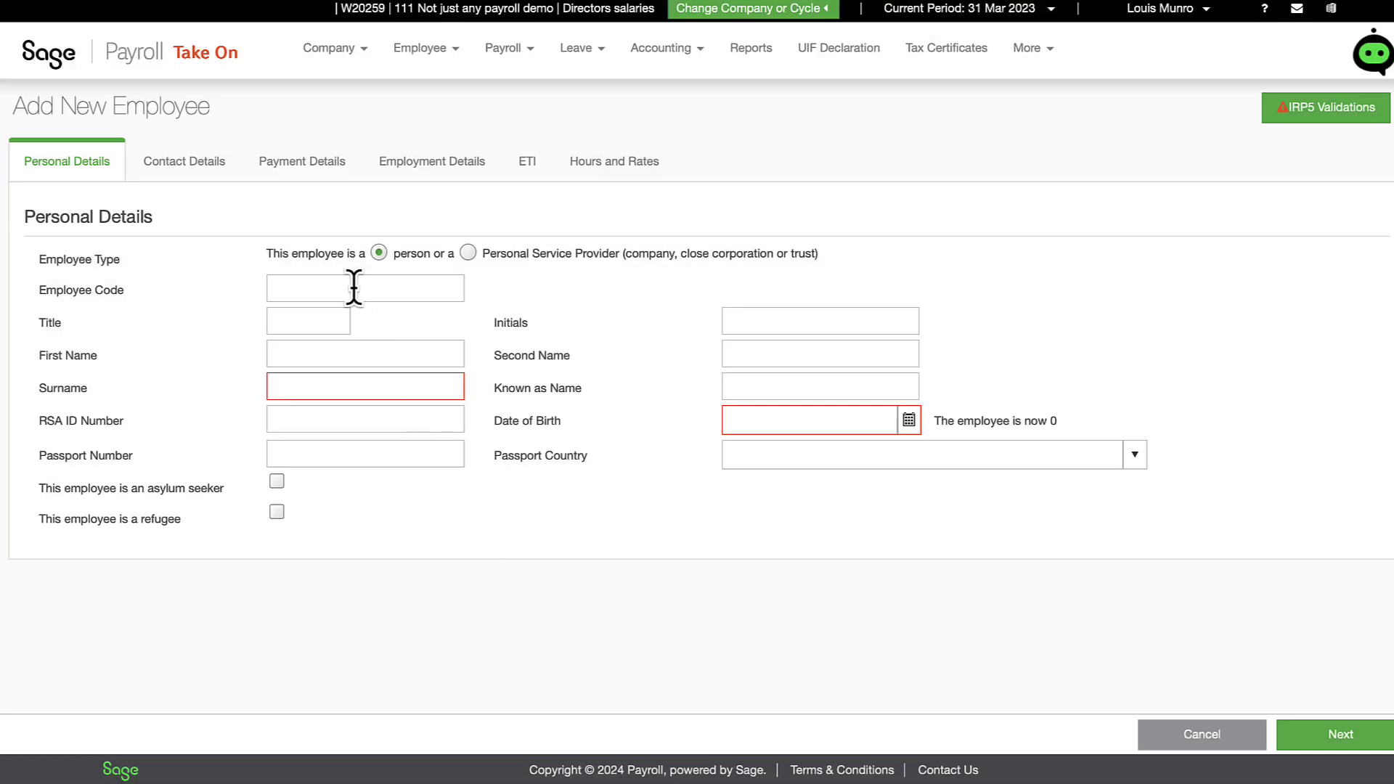
Step: Enter employee code 002, title Miss, and the employee's name and ID fields
left_click(354, 288)
type("002")
key("Tab")
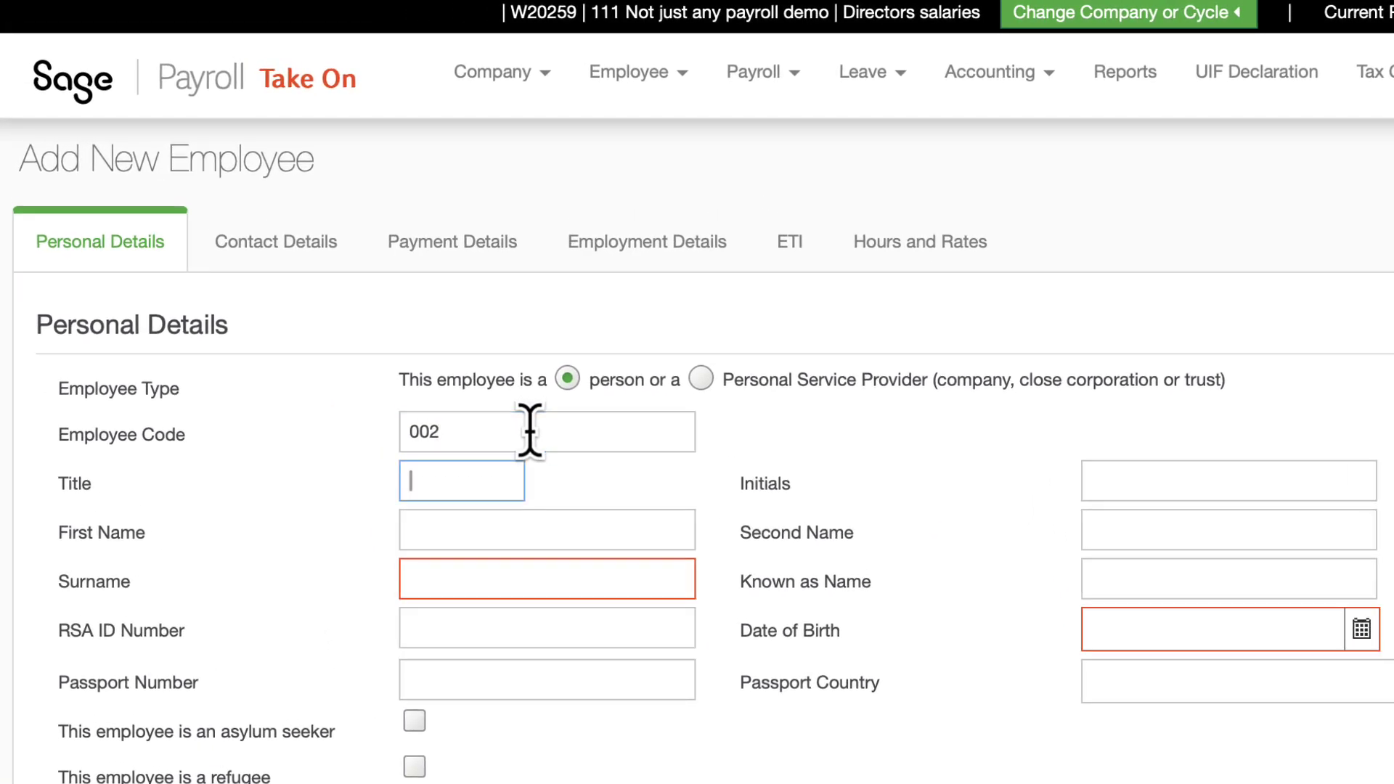
type("Miss")
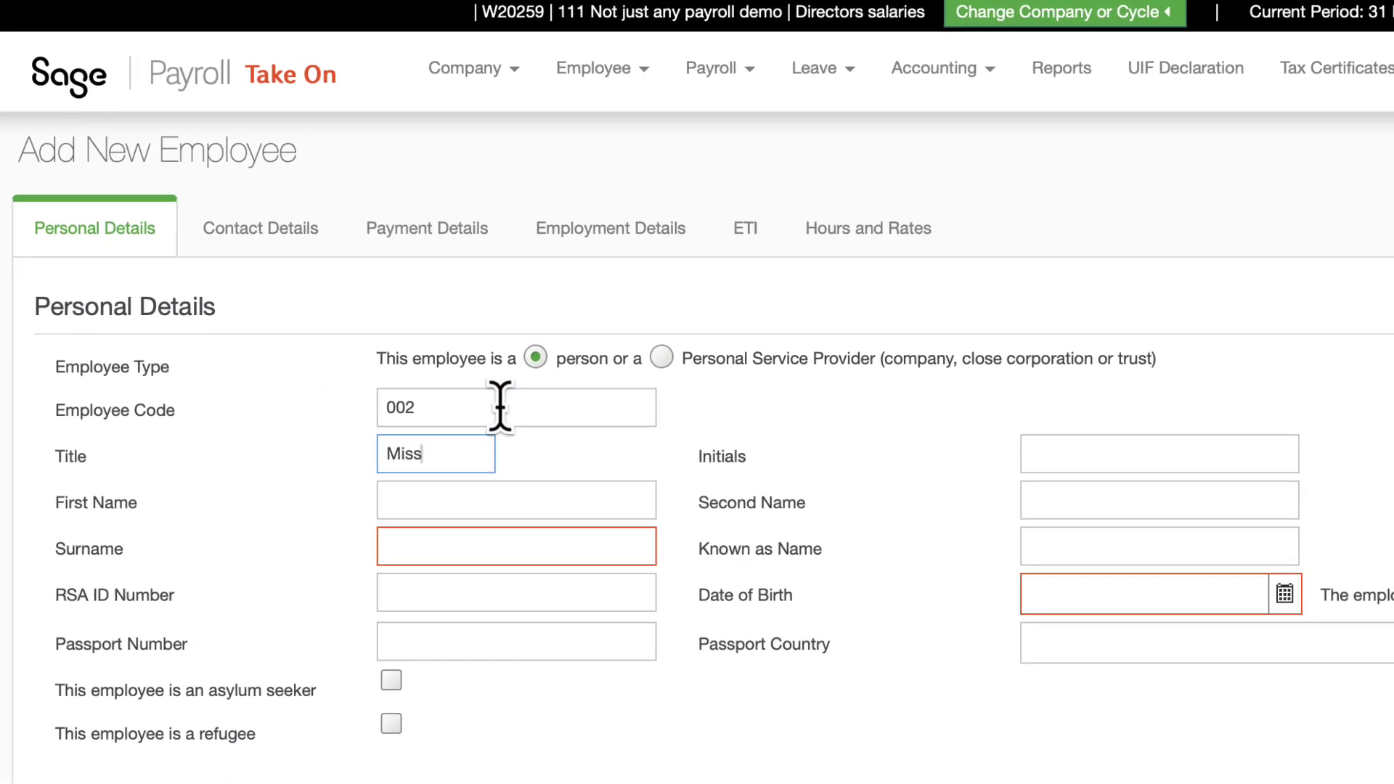
key("Tab")
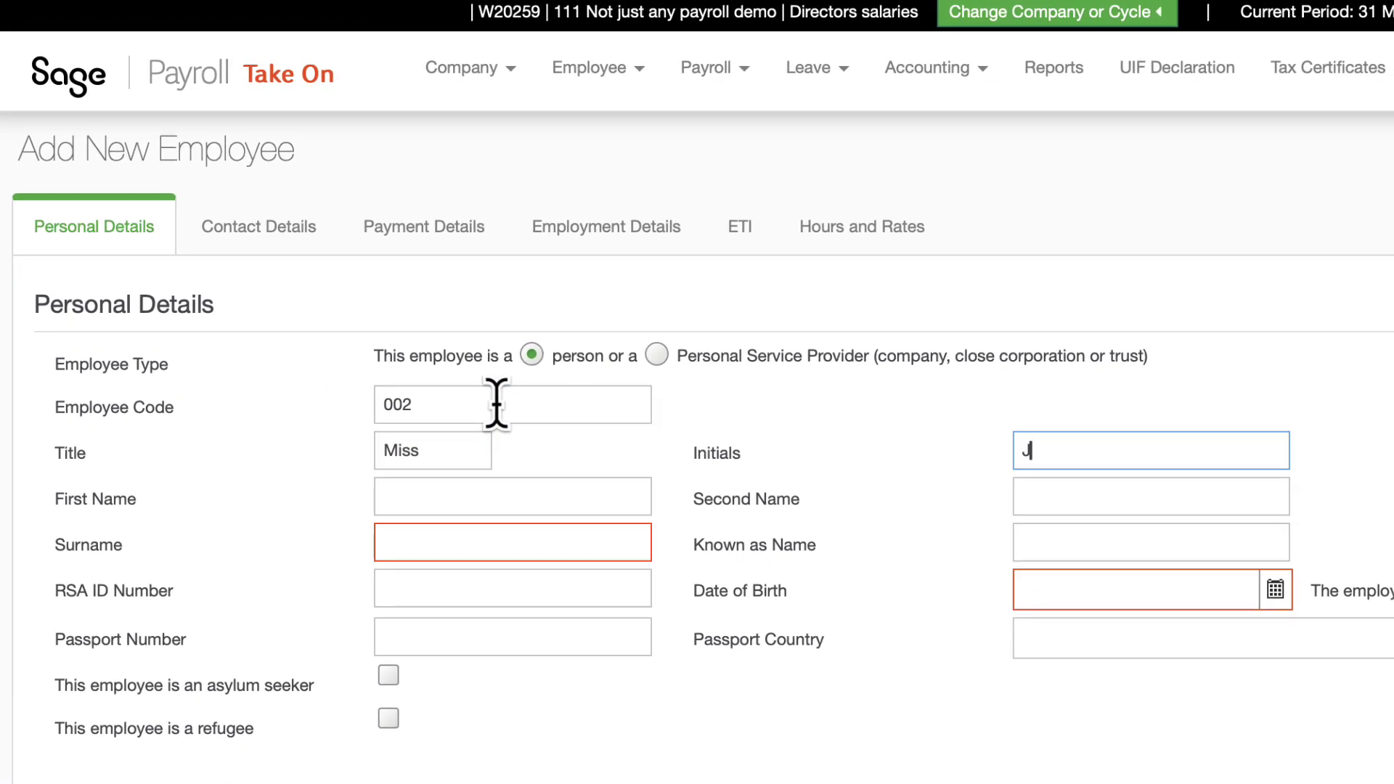
key("Tab")
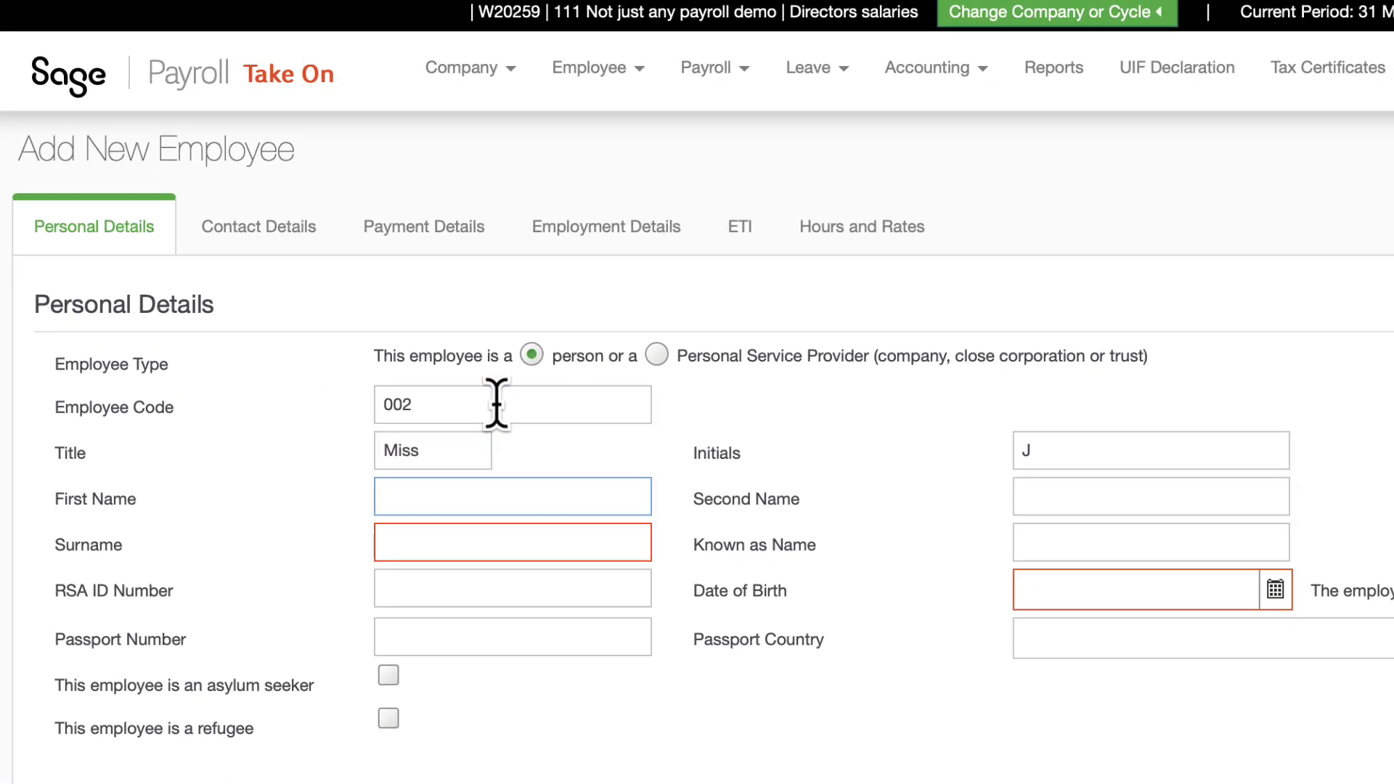
type("Doe")
key("Tab")
key("Tab")
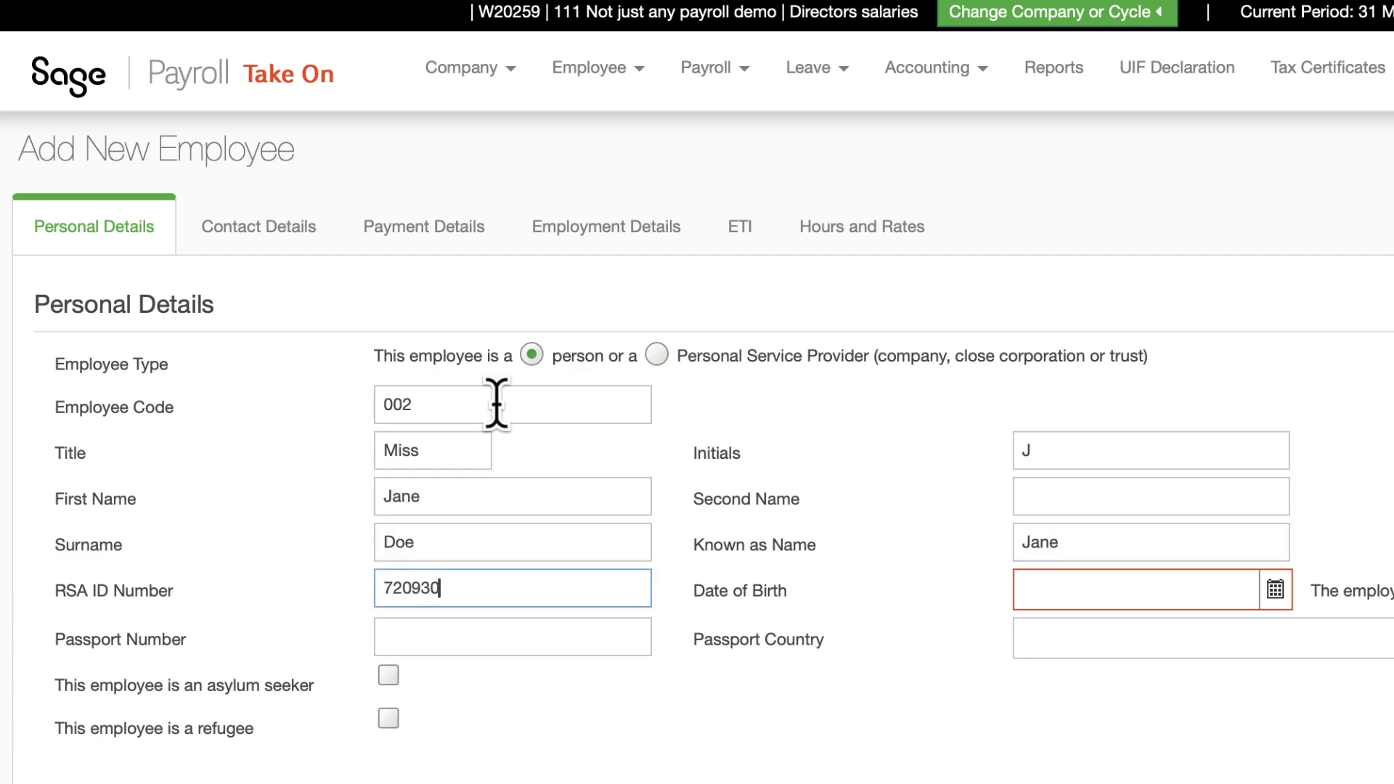
type("083")
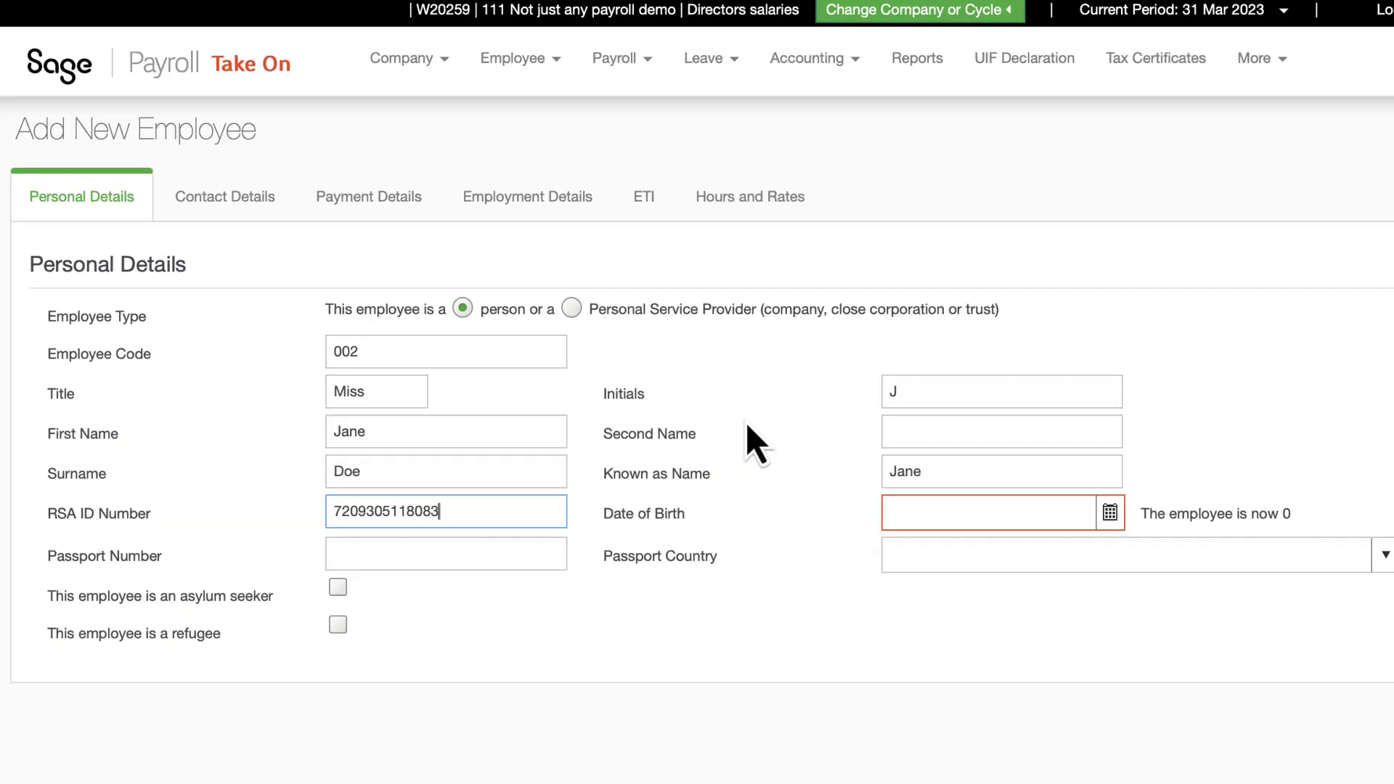
left_click(1054, 603)
type("1988-01-01")
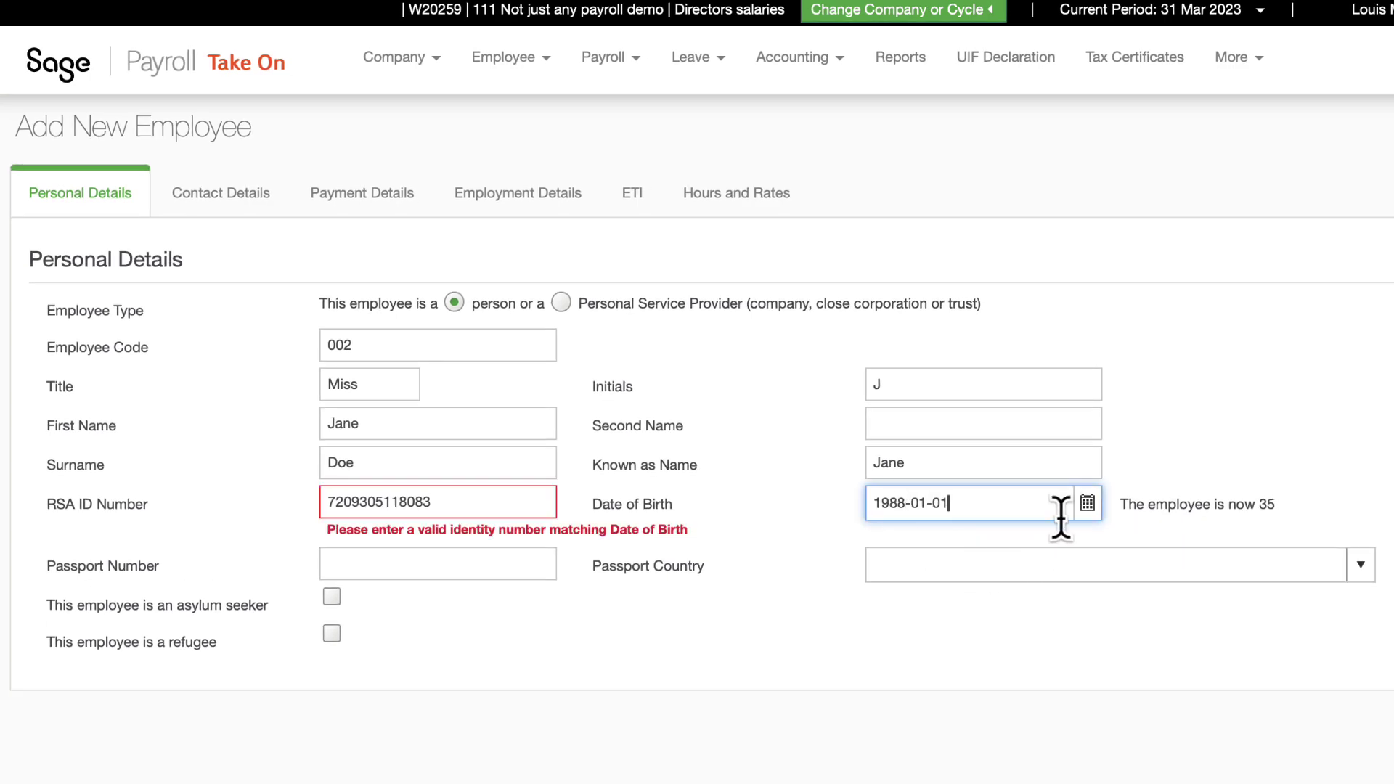
left_click(1087, 503)
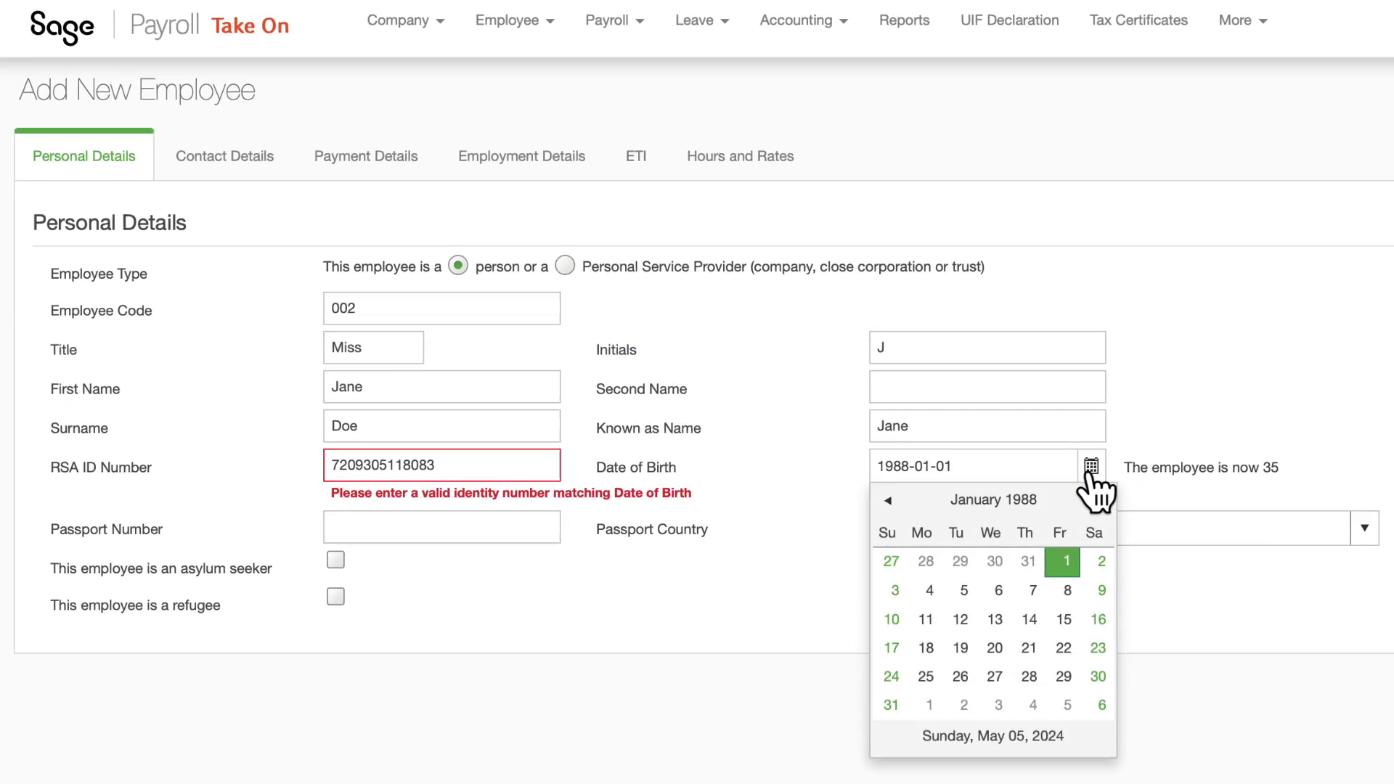
left_click(885, 537)
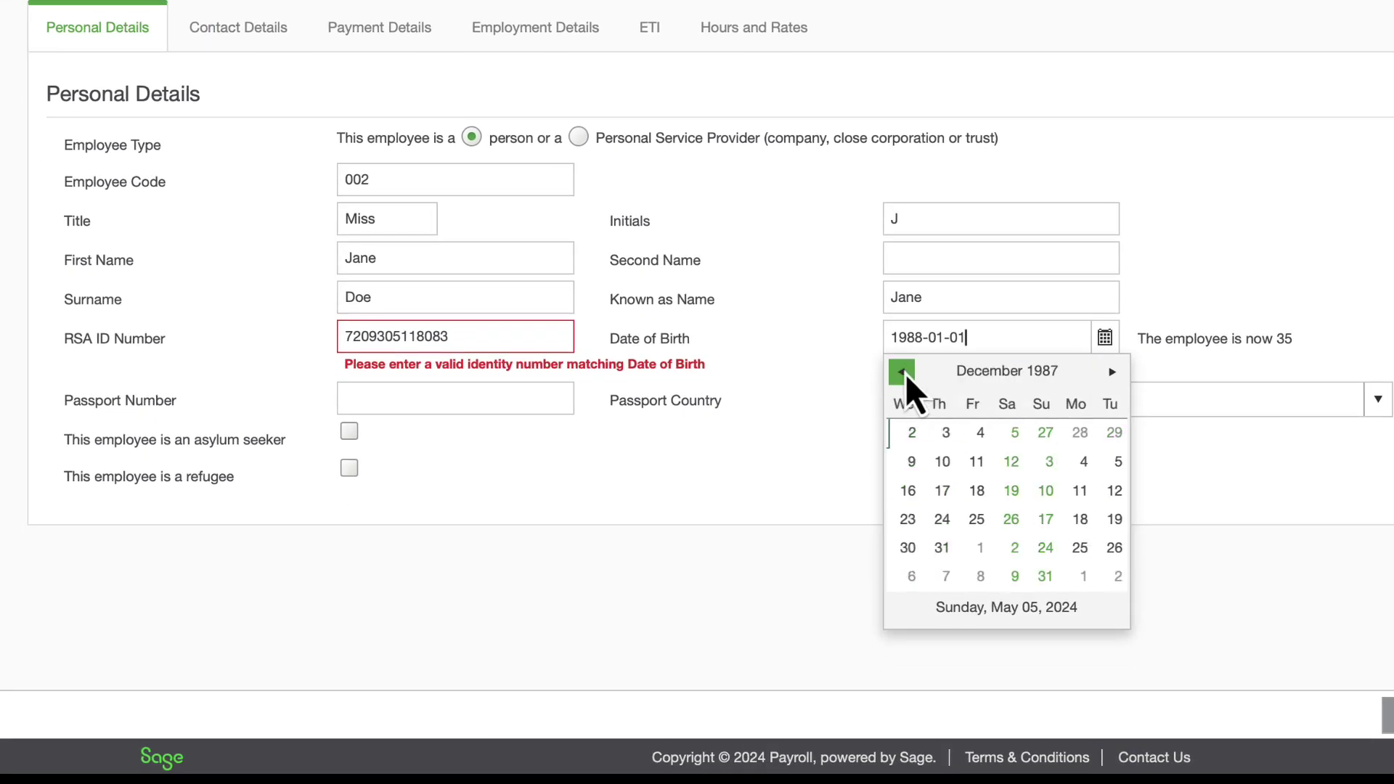
scroll(905, 373, "up", 20)
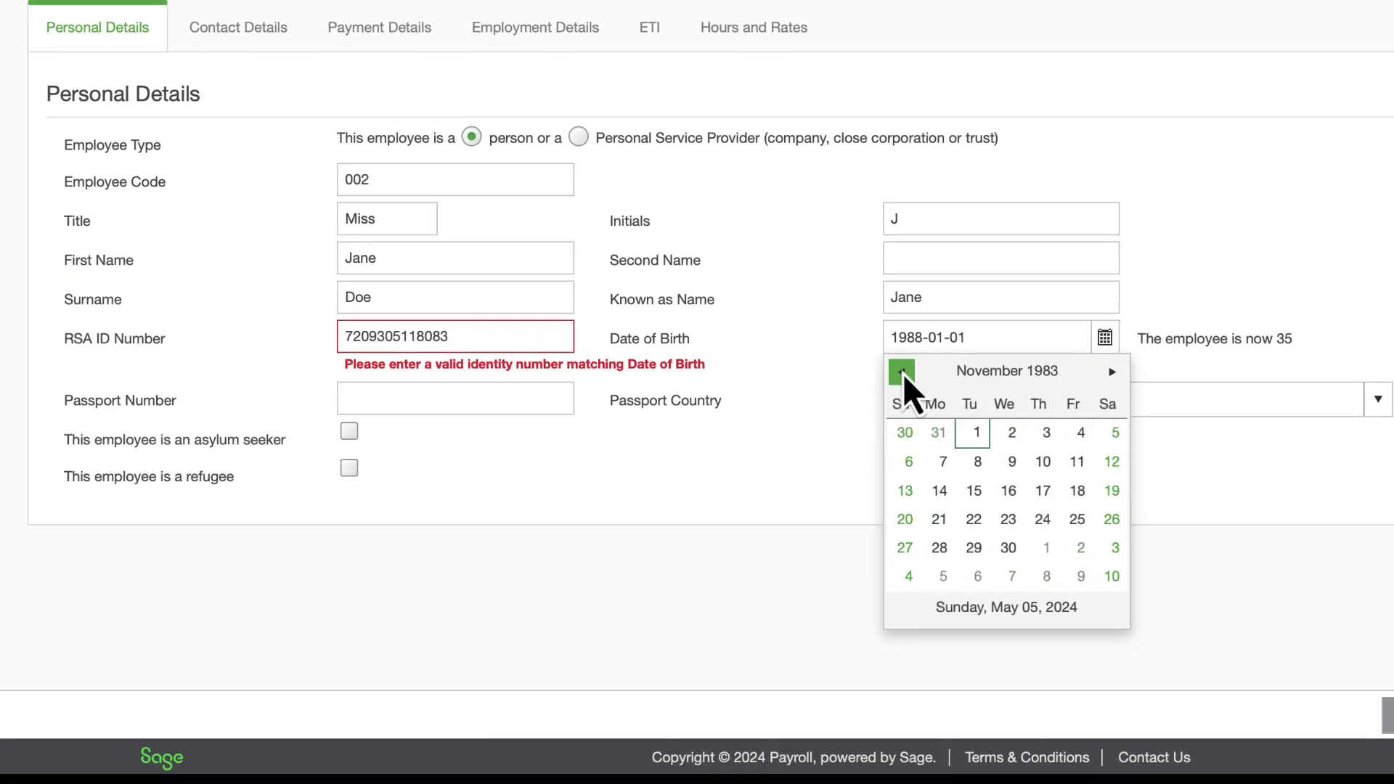
scroll(904, 373, "up", 20)
scroll(903, 373, "up", 20)
scroll(903, 373, "up", 20)
scroll(903, 373, "up", 1)
left_click(1112, 549)
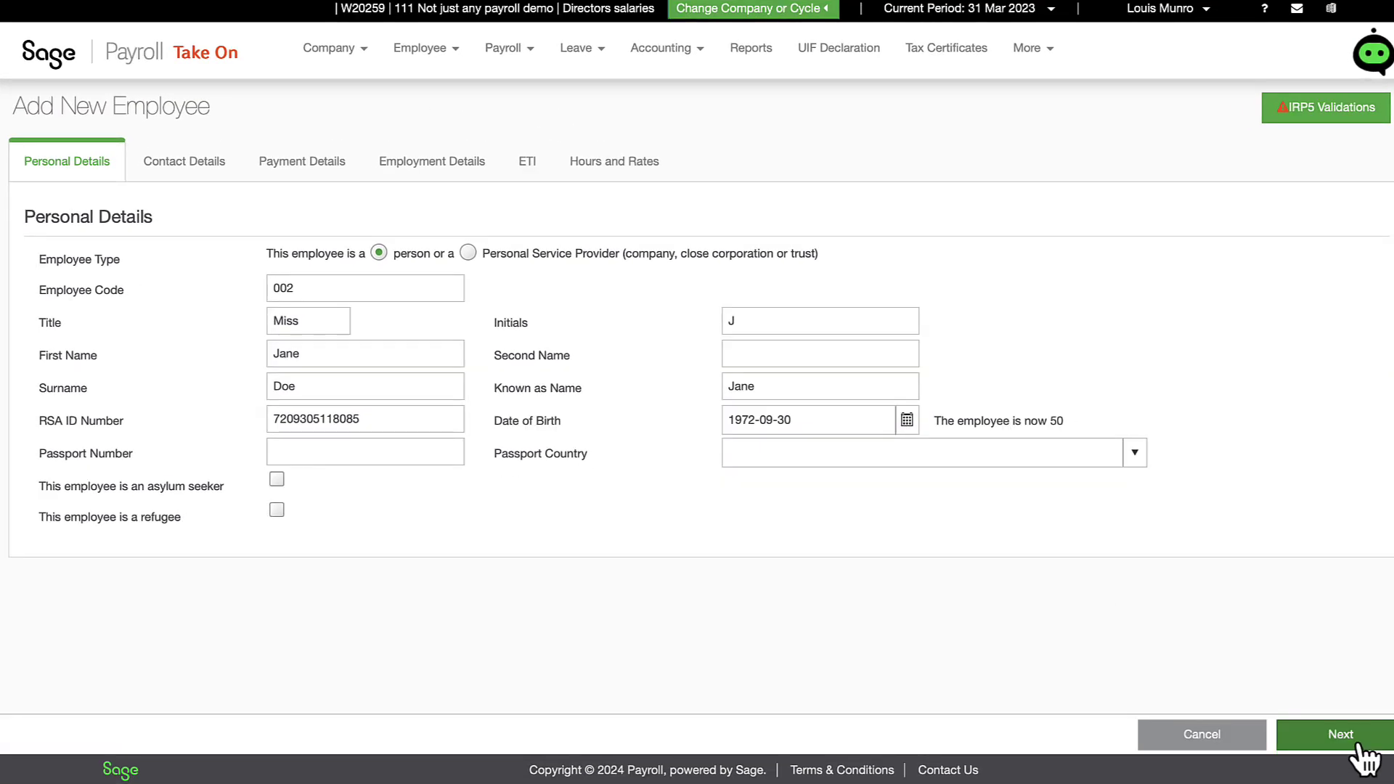
left_click(1359, 745)
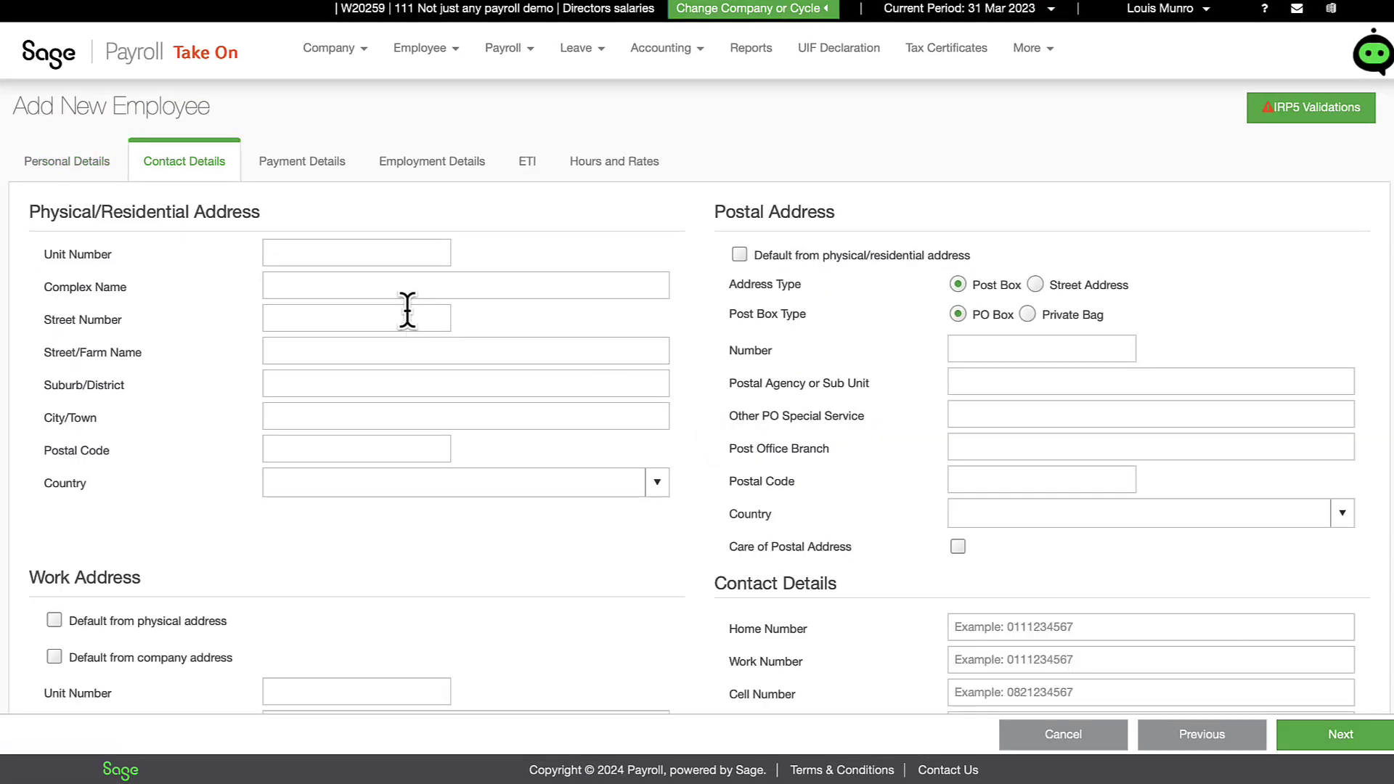
Step: Skip Contact Details and choose Electronic Transfer as the payment method, leaving bank details blank
scroll(532, 528, "down", 4)
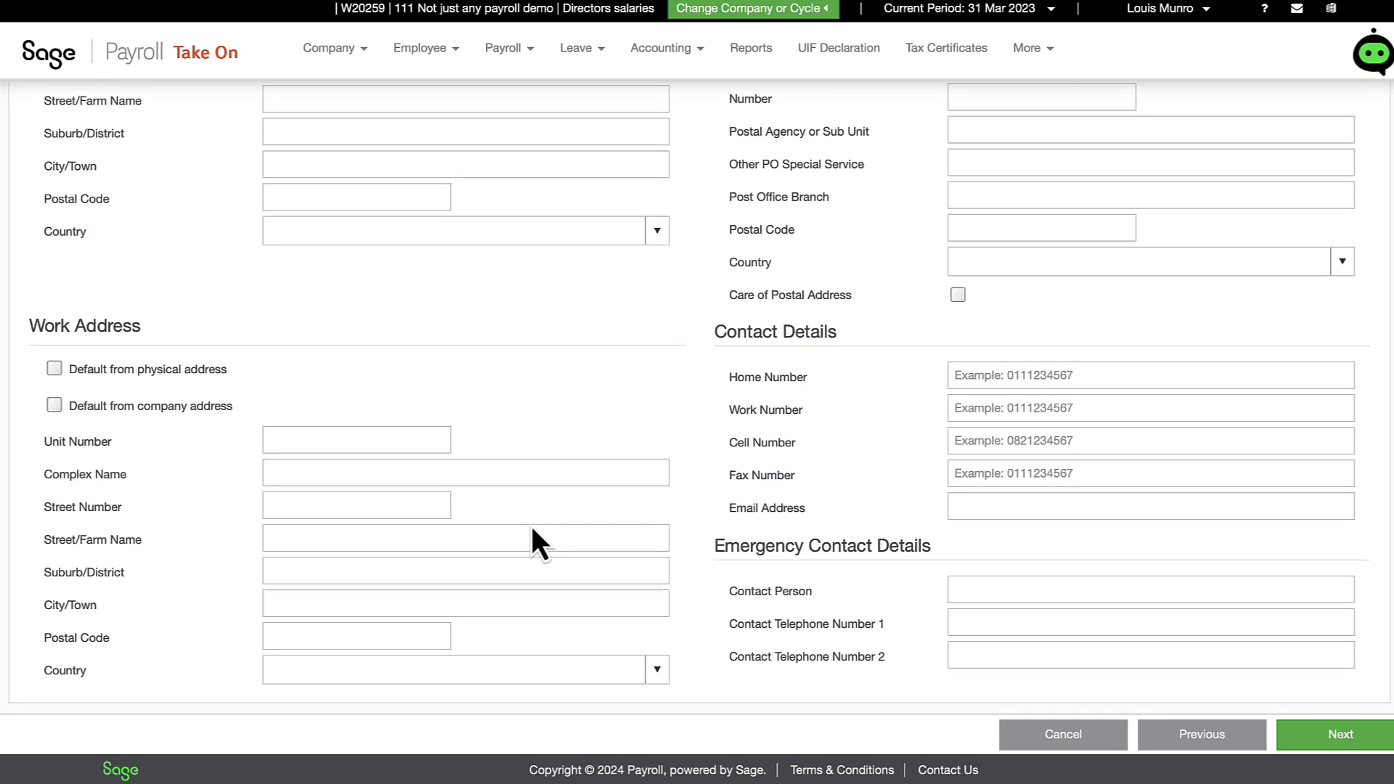
left_click(1287, 732)
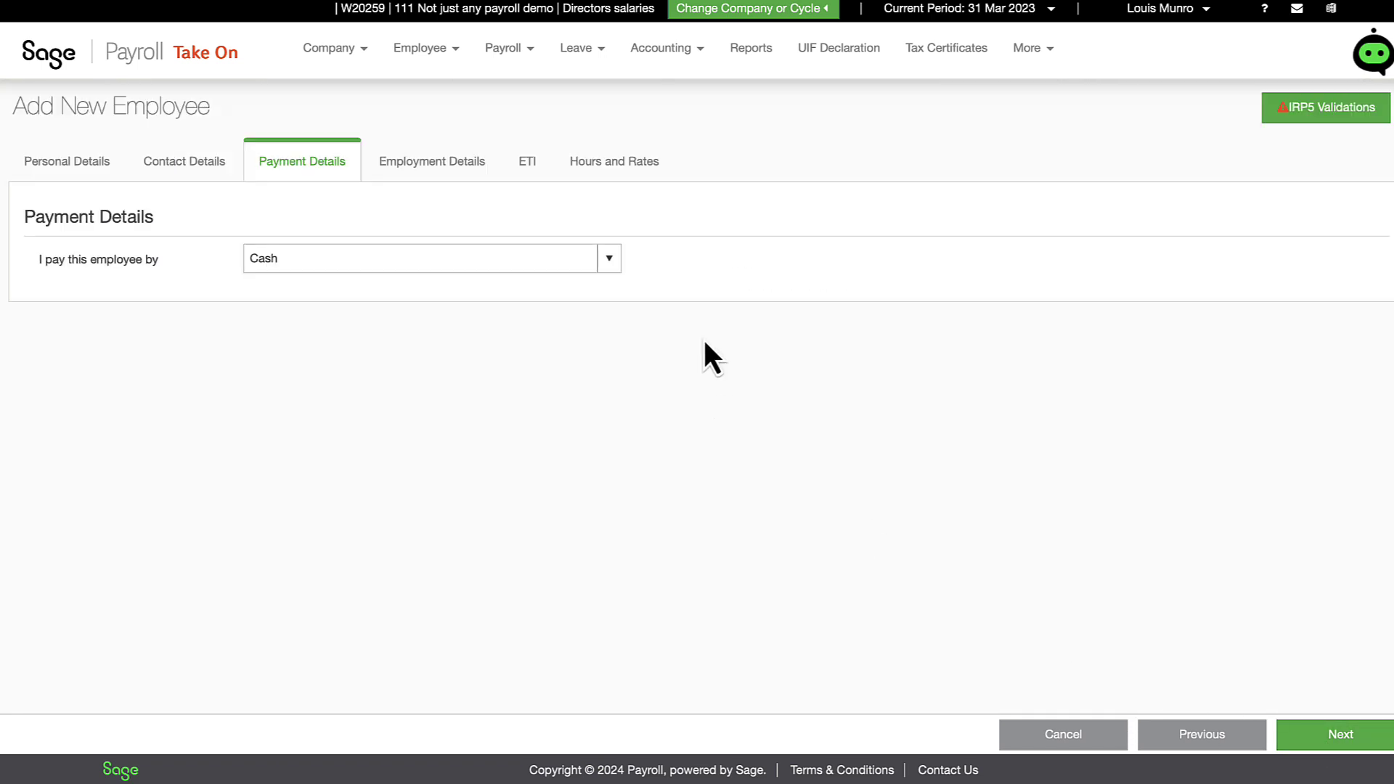
left_click(609, 259)
left_click(498, 361)
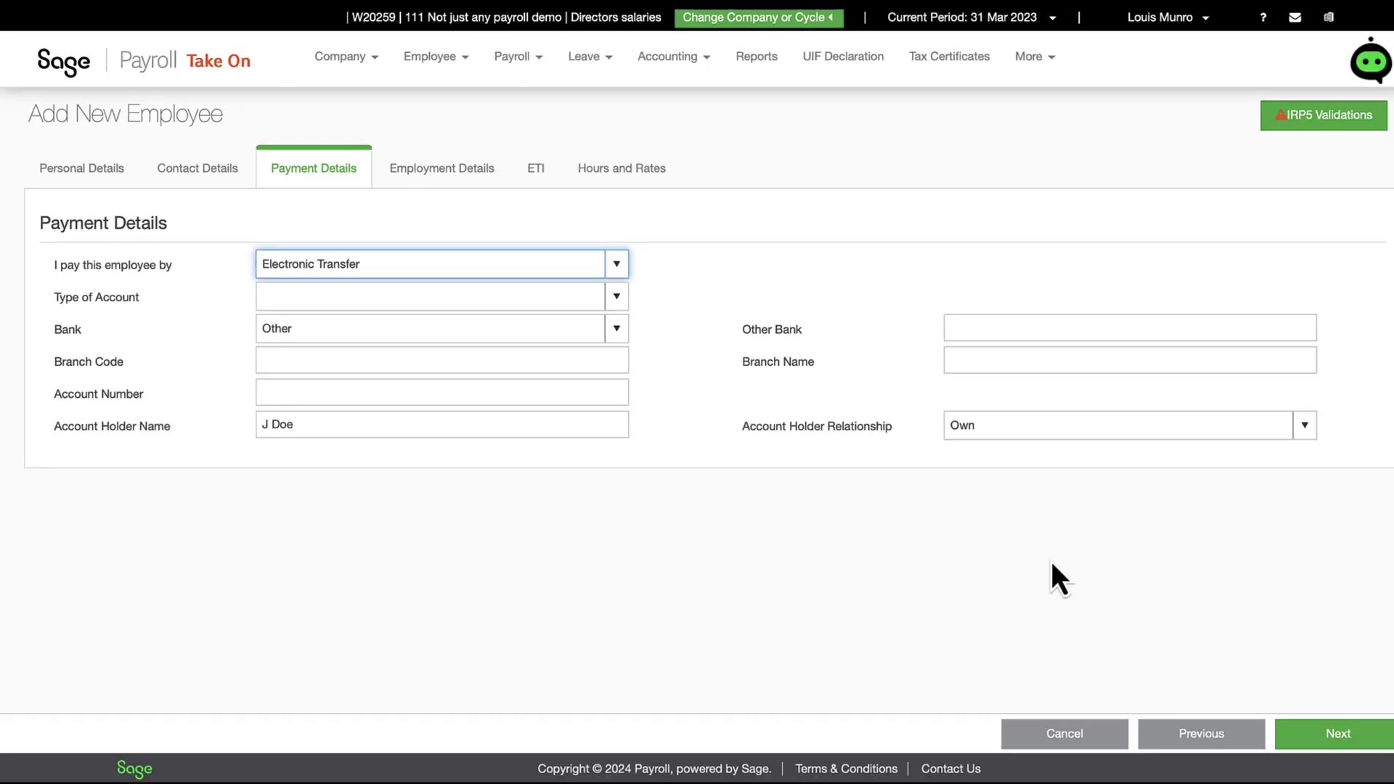
left_click(1318, 727)
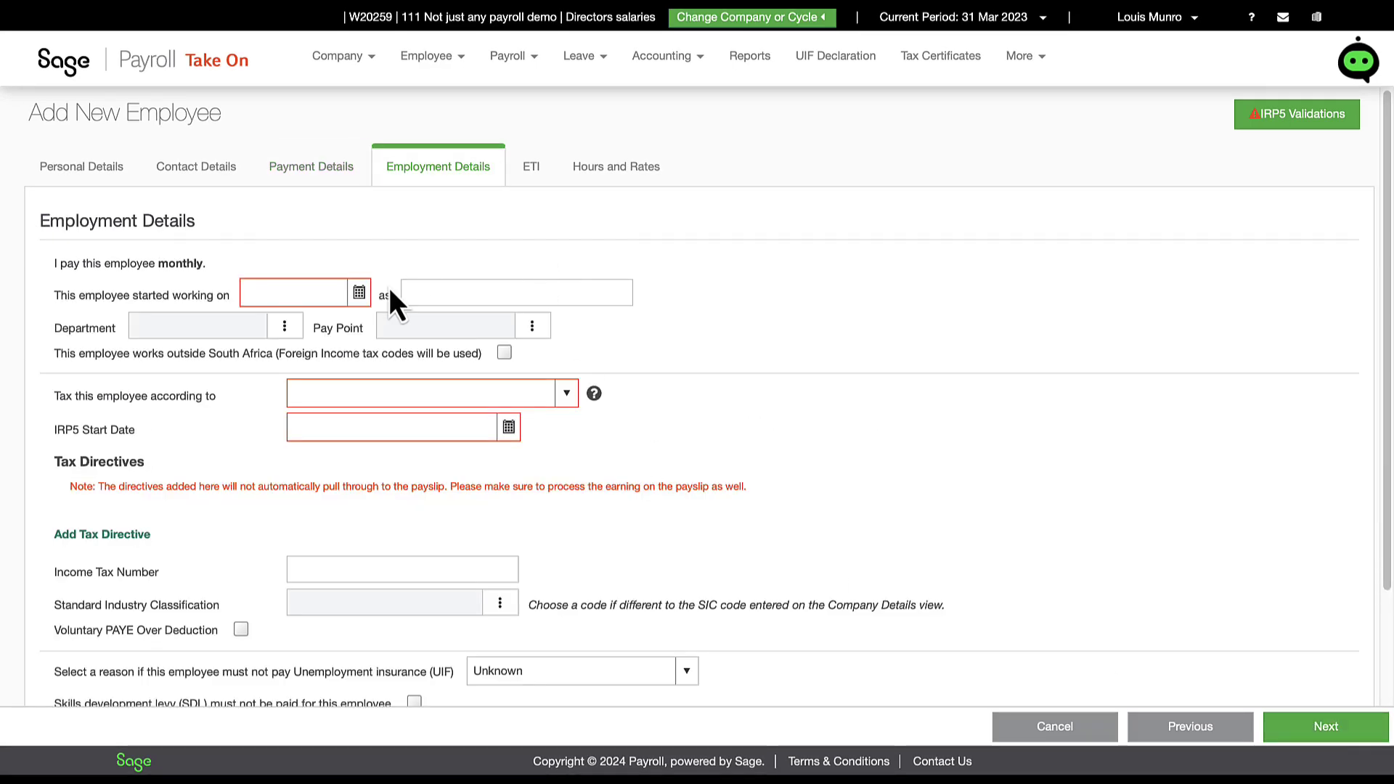
Step: Set the start date to 1 March 2023 and the job title to Bookkeeper
left_click(359, 293)
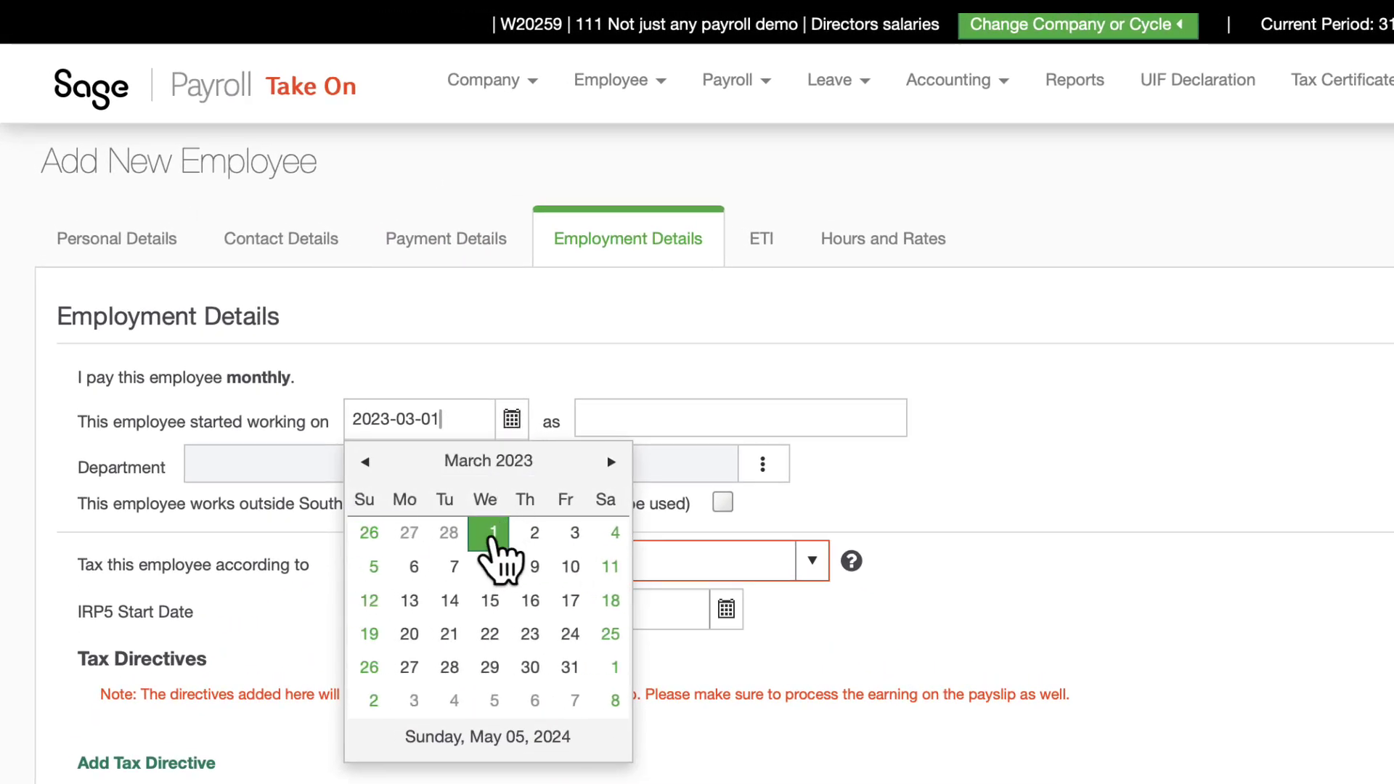
left_click(491, 539)
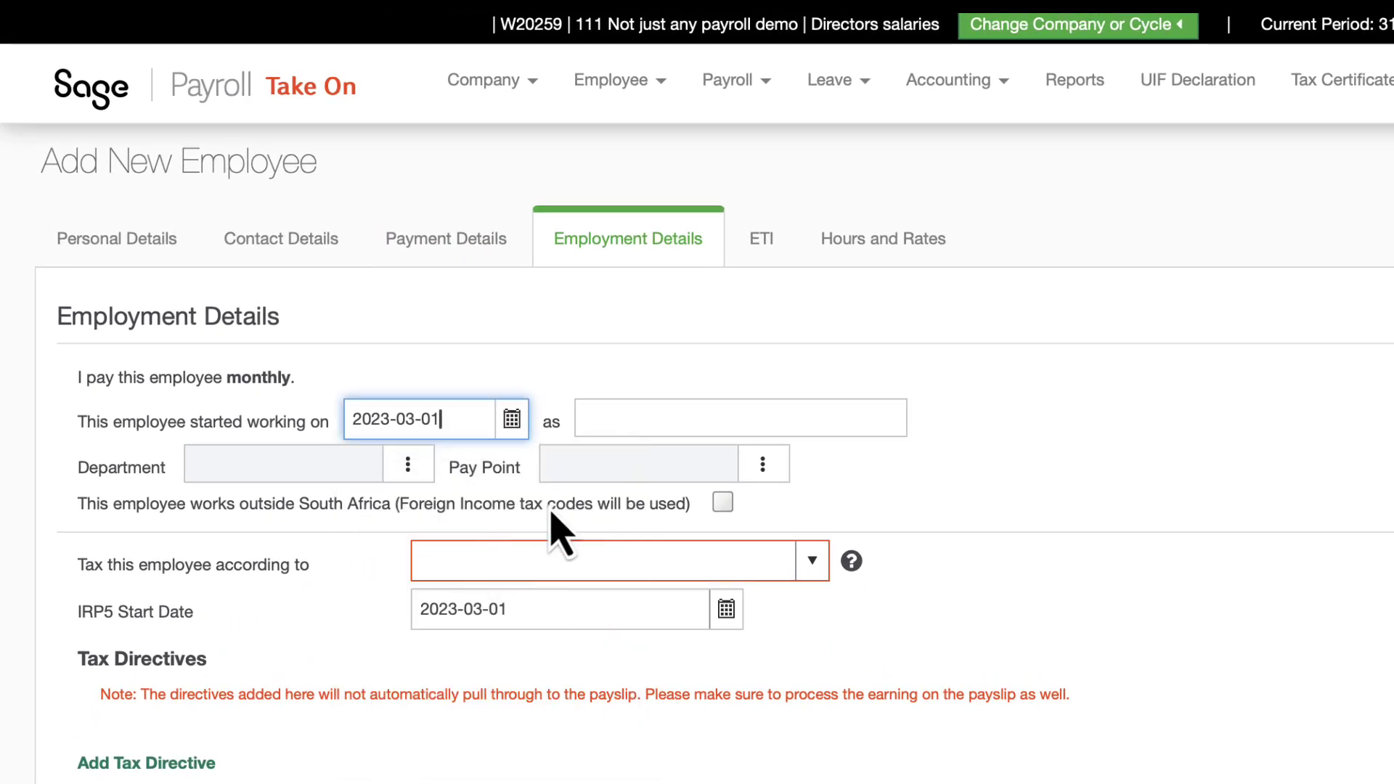
left_click(695, 421)
type("Bookkeeper")
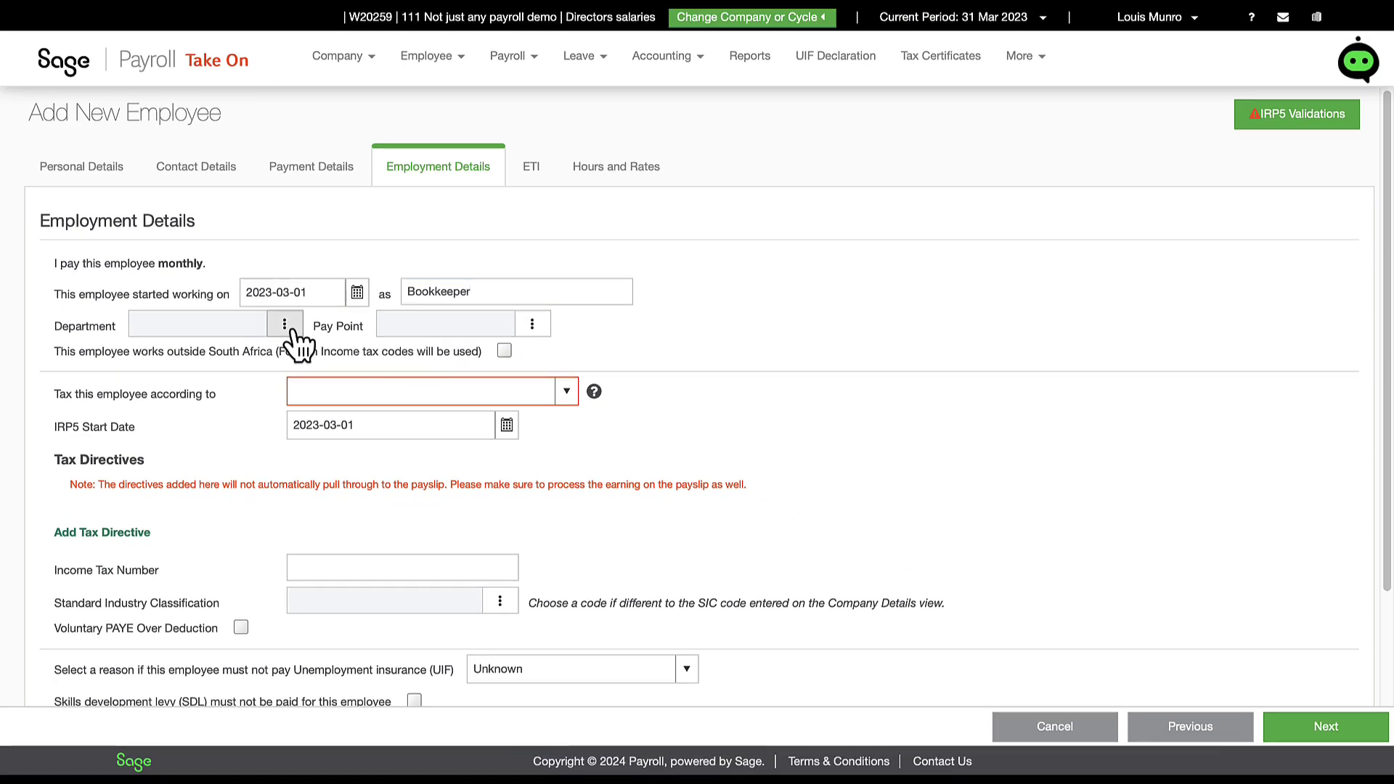
Step: Create a new department F - Finance and link the employee to it
left_click(285, 324)
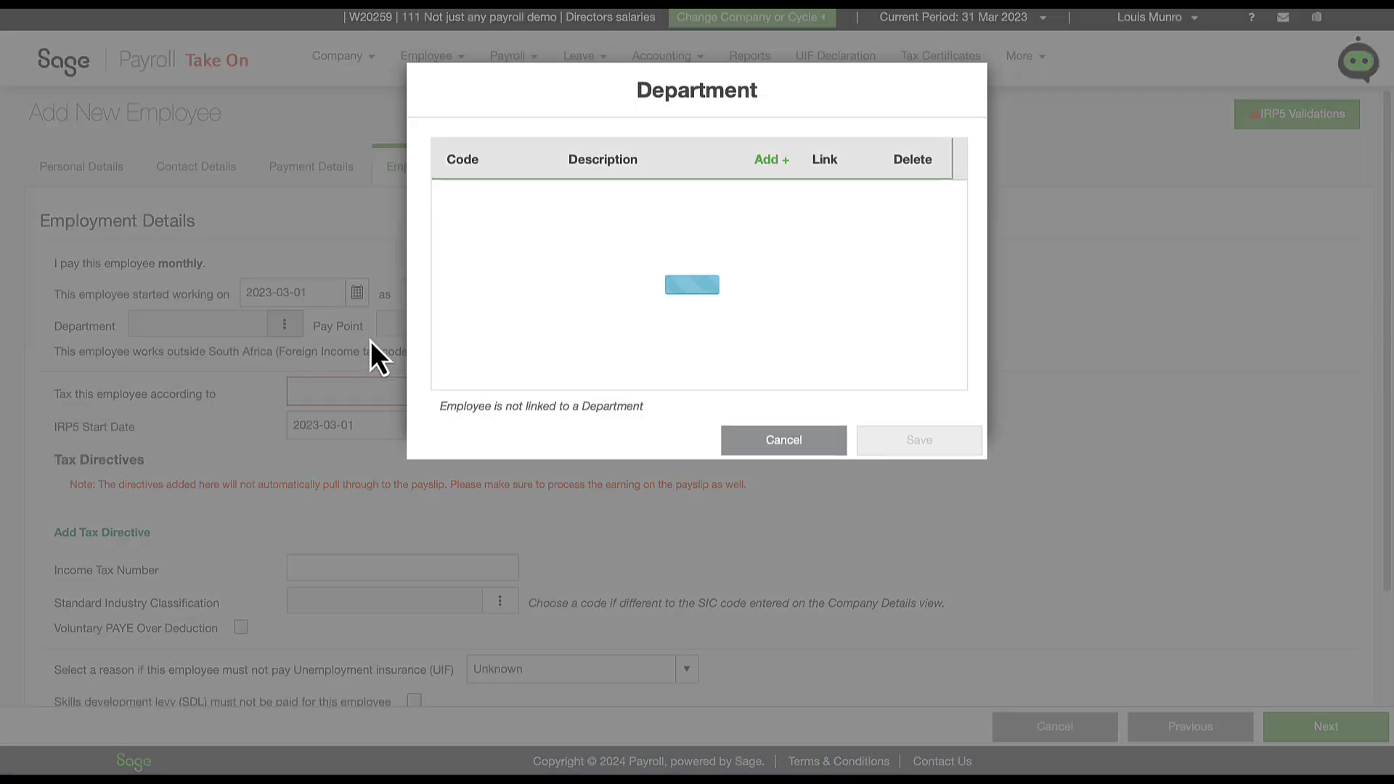
left_click(769, 160)
type("F")
left_click(686, 206)
type("Finance")
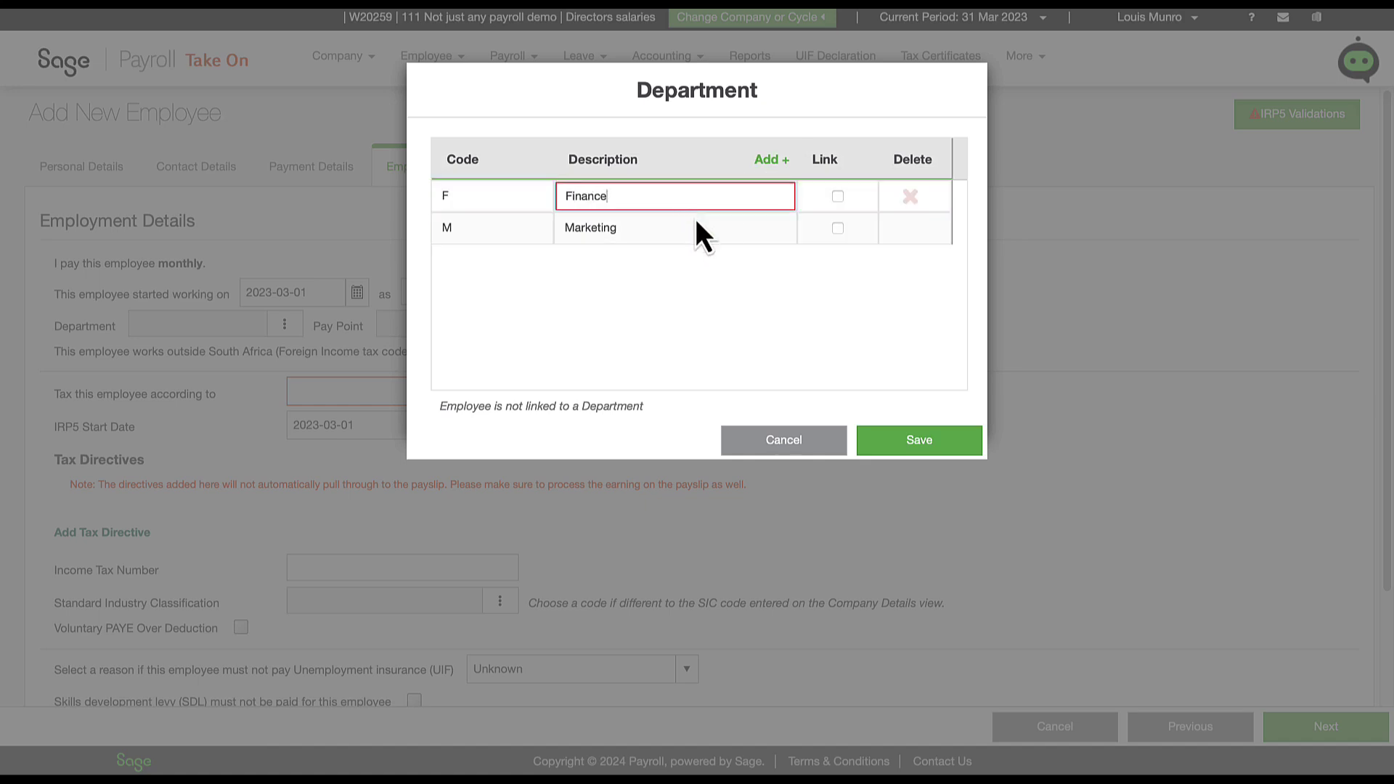
left_click(895, 444)
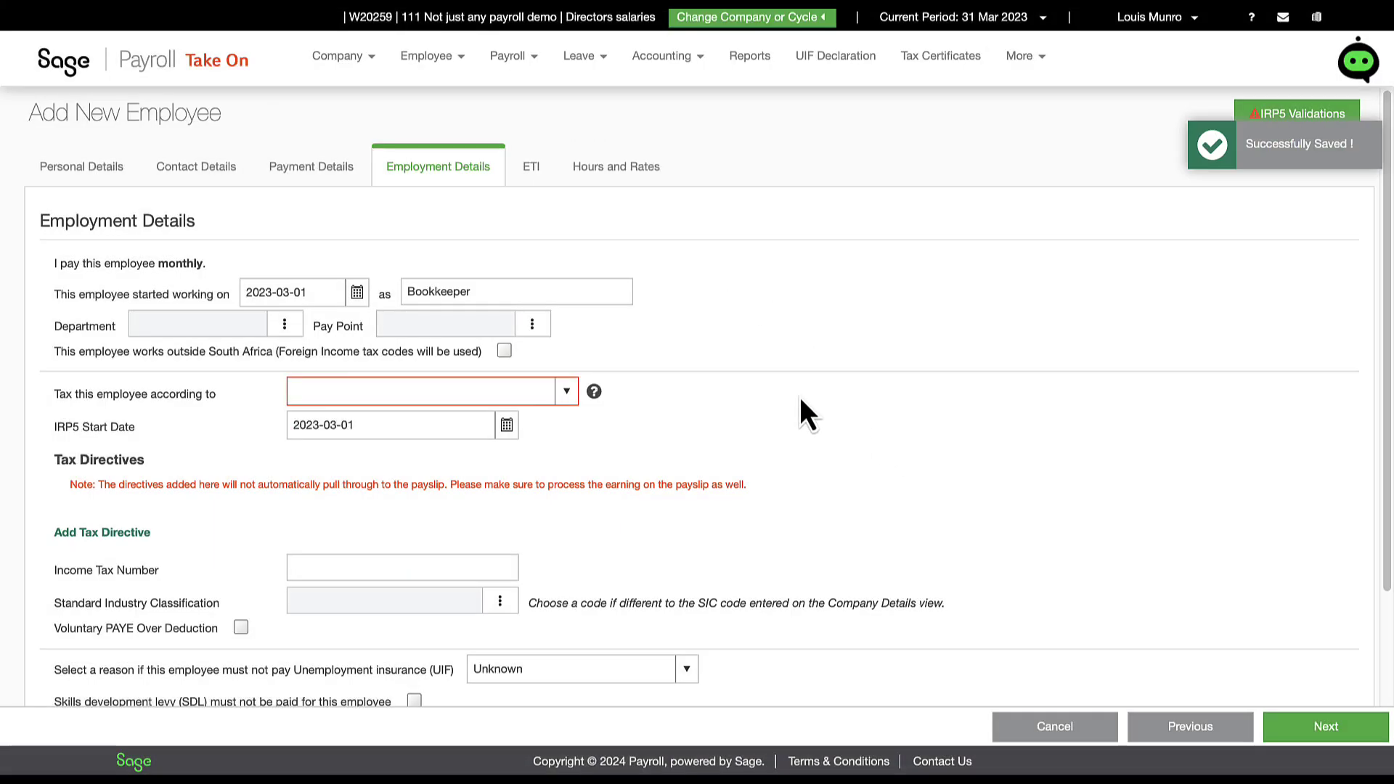
left_click(299, 327)
left_click(647, 233)
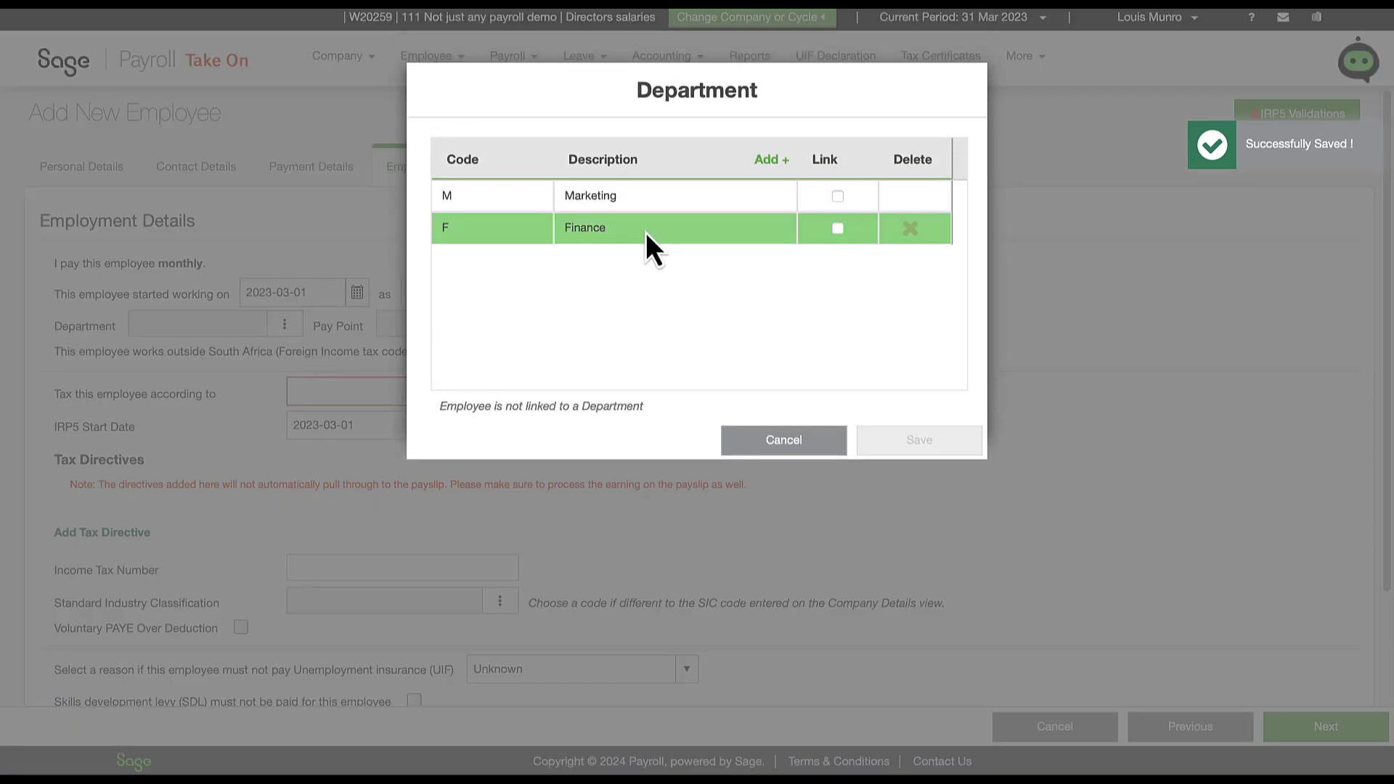
left_click(836, 230)
left_click(934, 445)
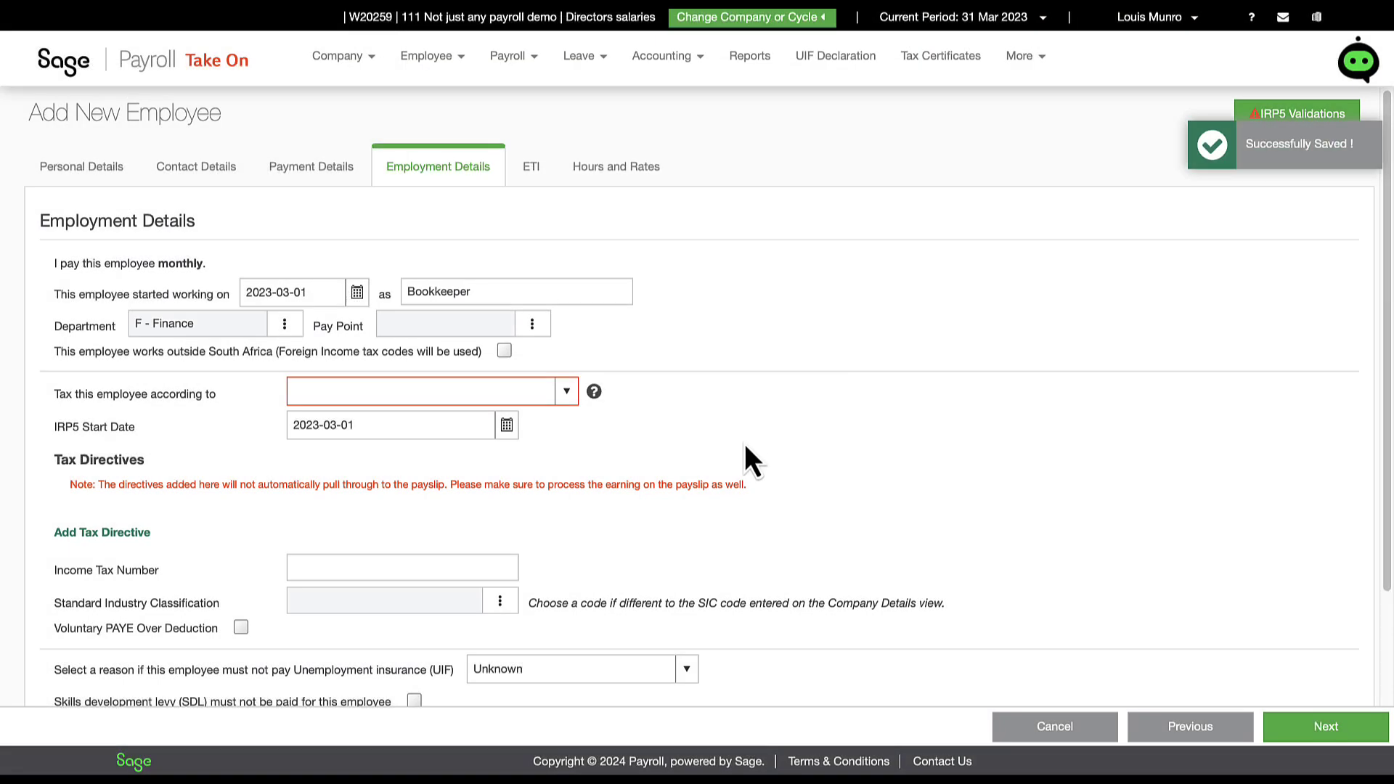
Step: Choose Statutory Tables as the tax method
left_click(568, 394)
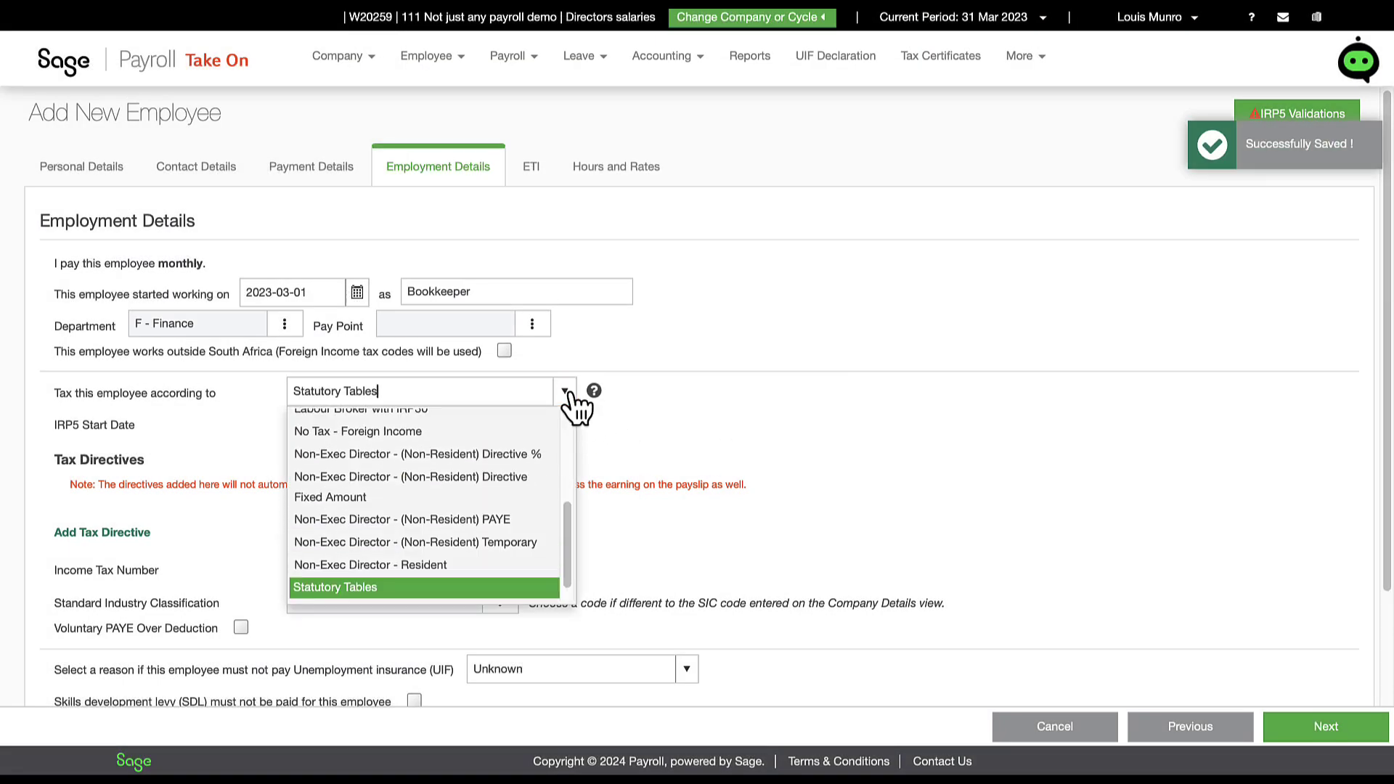
left_click(500, 590)
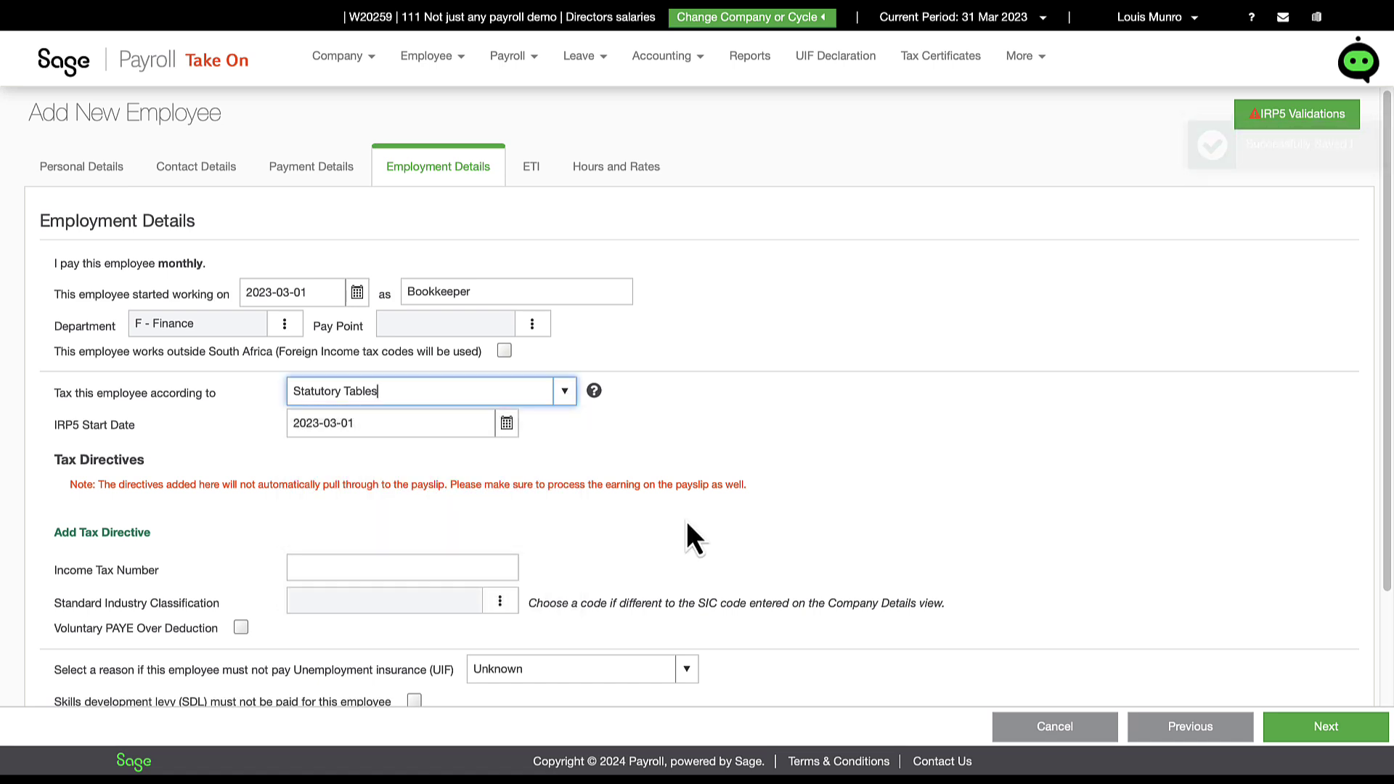
scroll(755, 516, "down", 2)
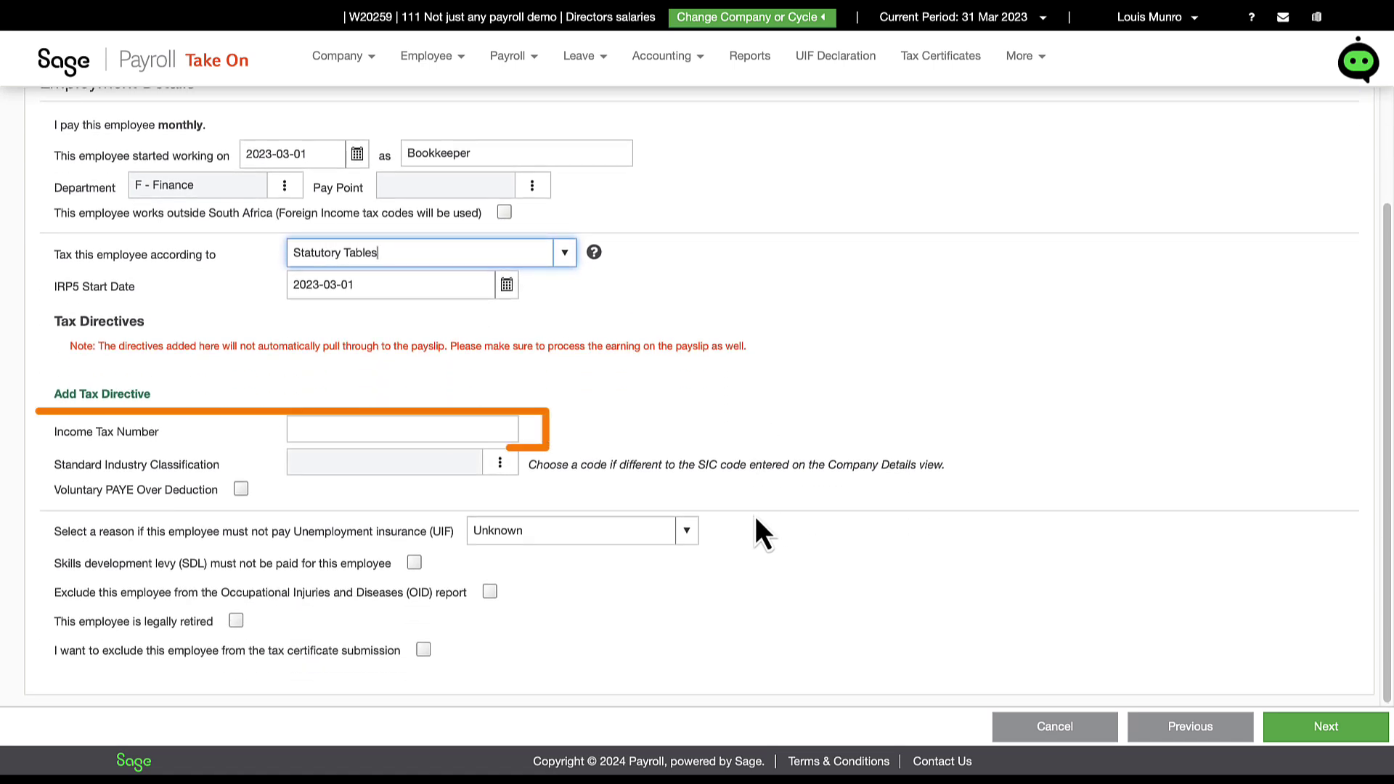
left_click(909, 471)
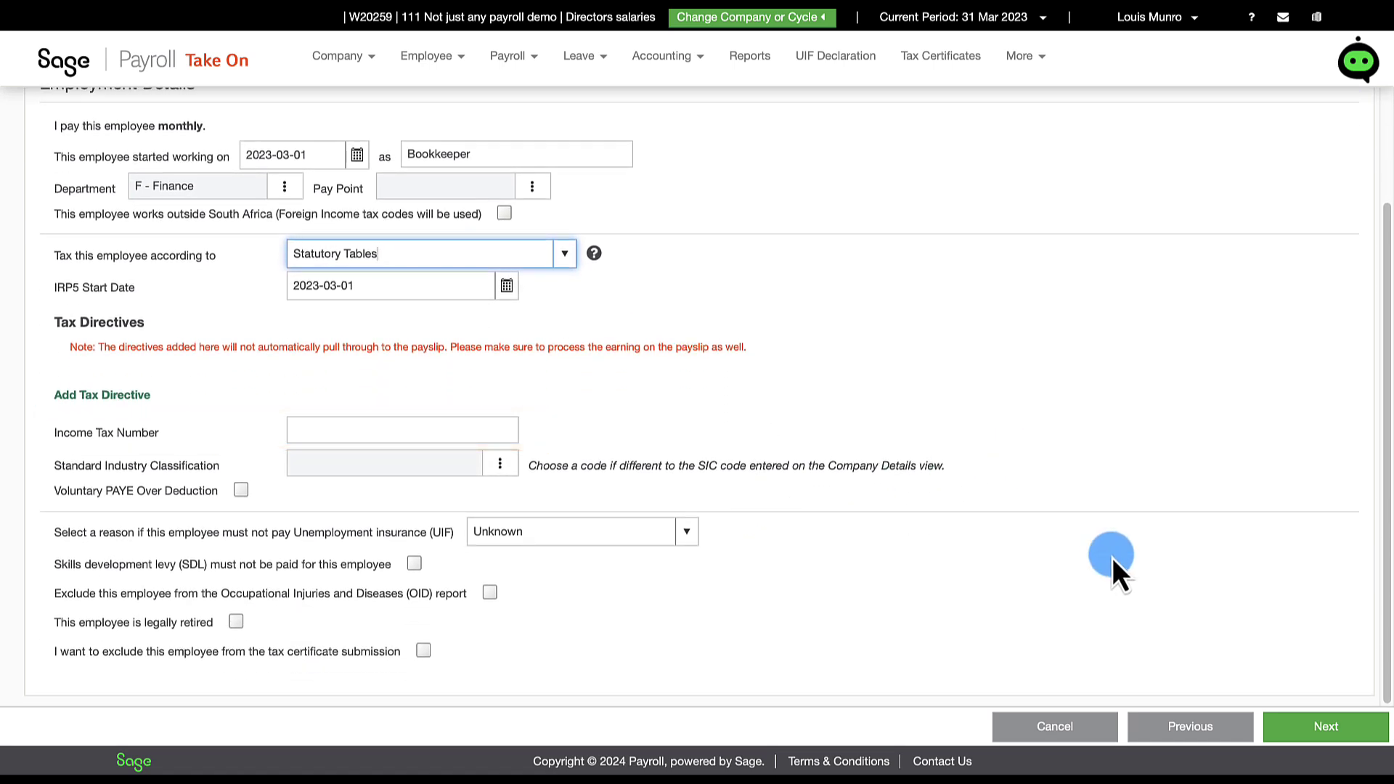
Step: Pass through the ETI step with its defaults to reach Hours and Rates
left_click(1277, 727)
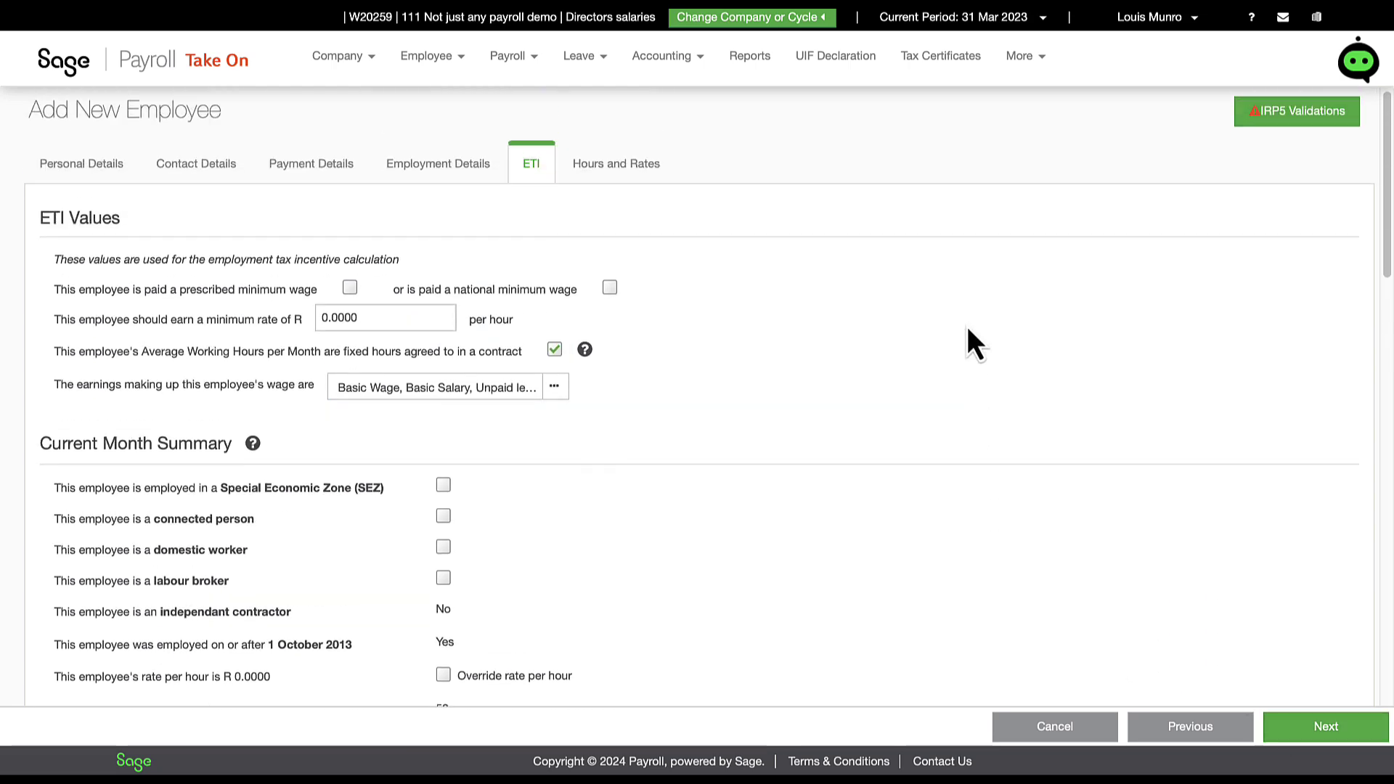
scroll(967, 327, "down", 9)
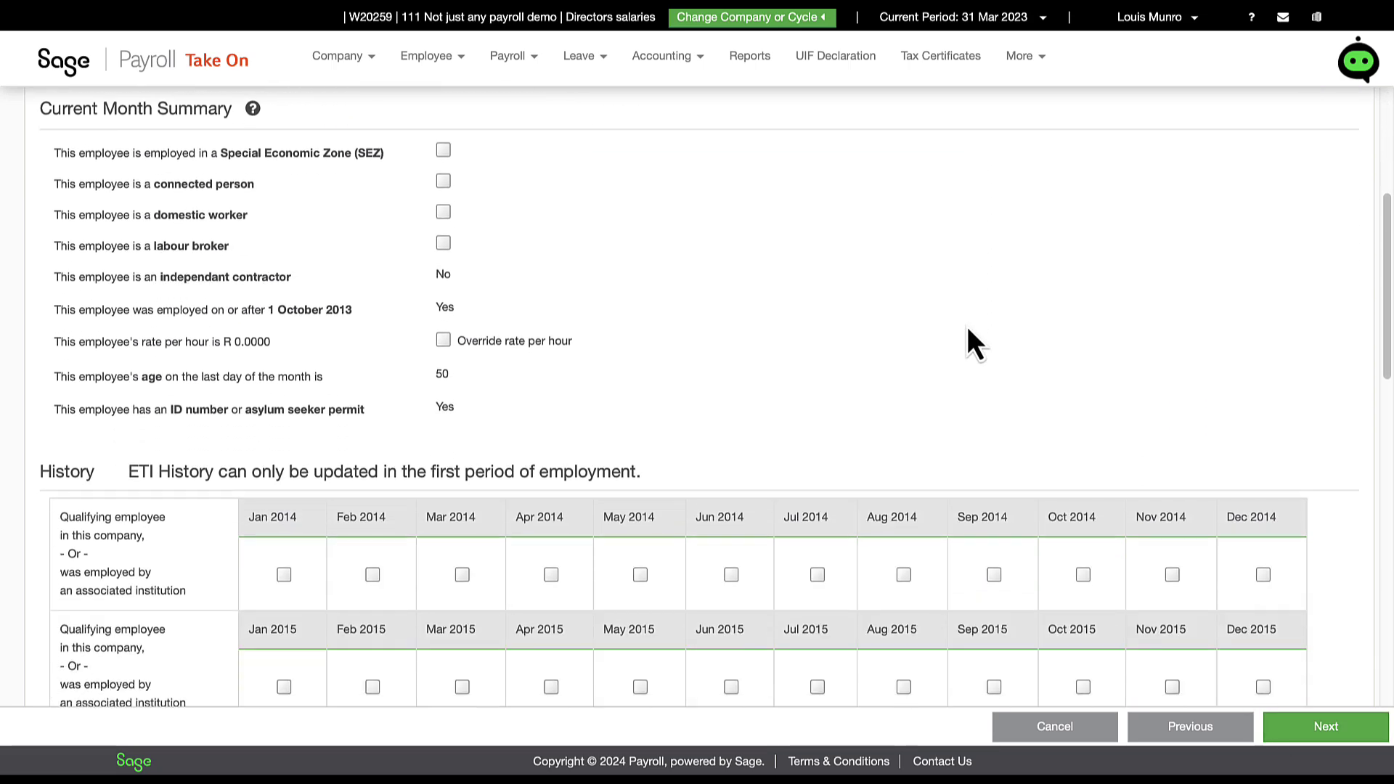
scroll(968, 325, "down", 7)
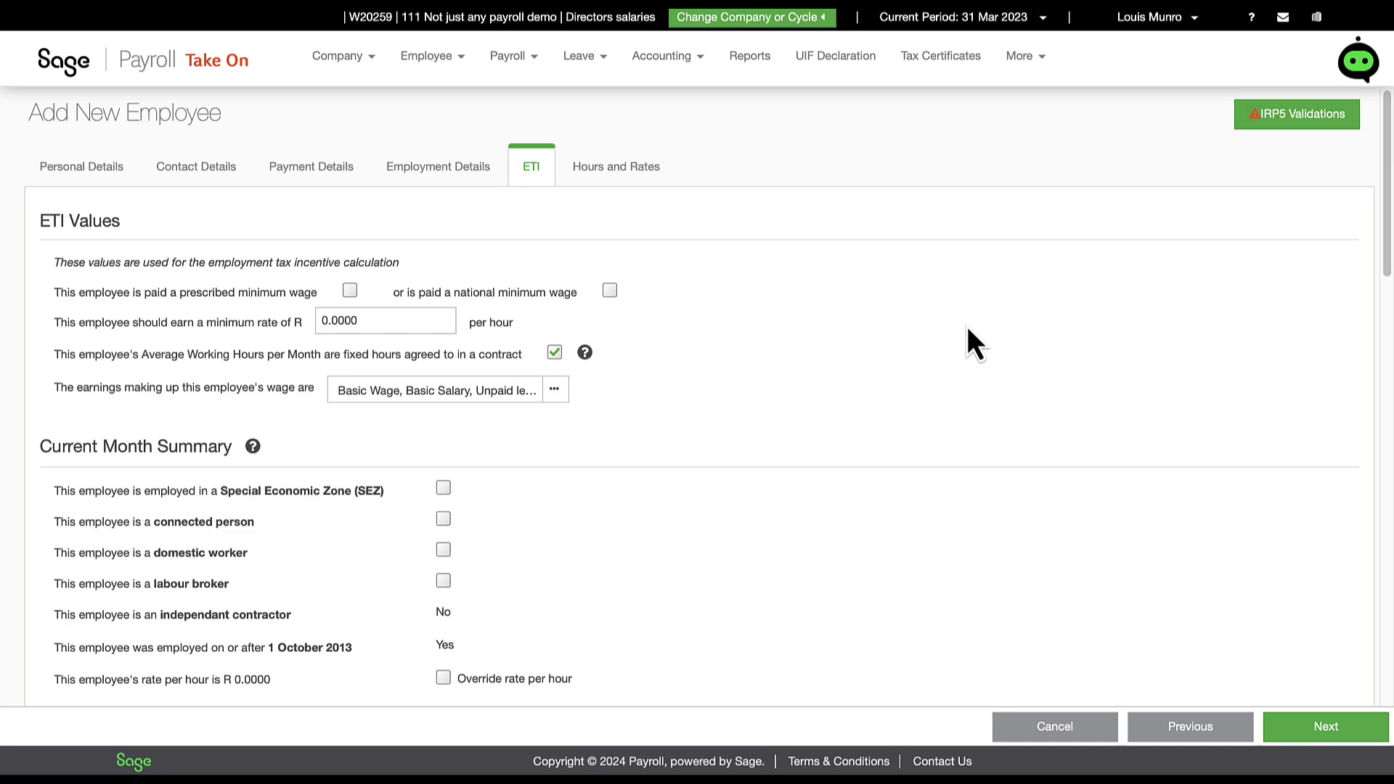
scroll(967, 325, "down", 15)
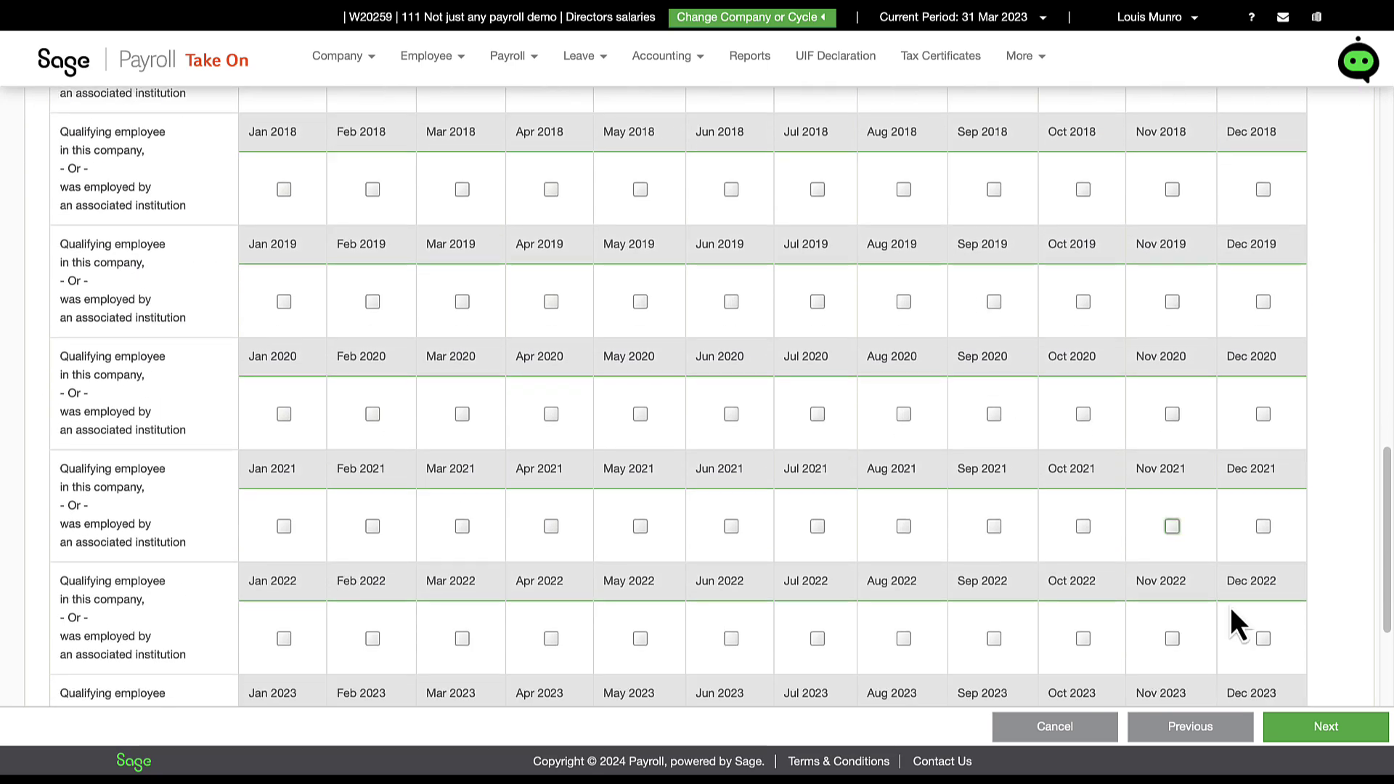
left_click(1307, 729)
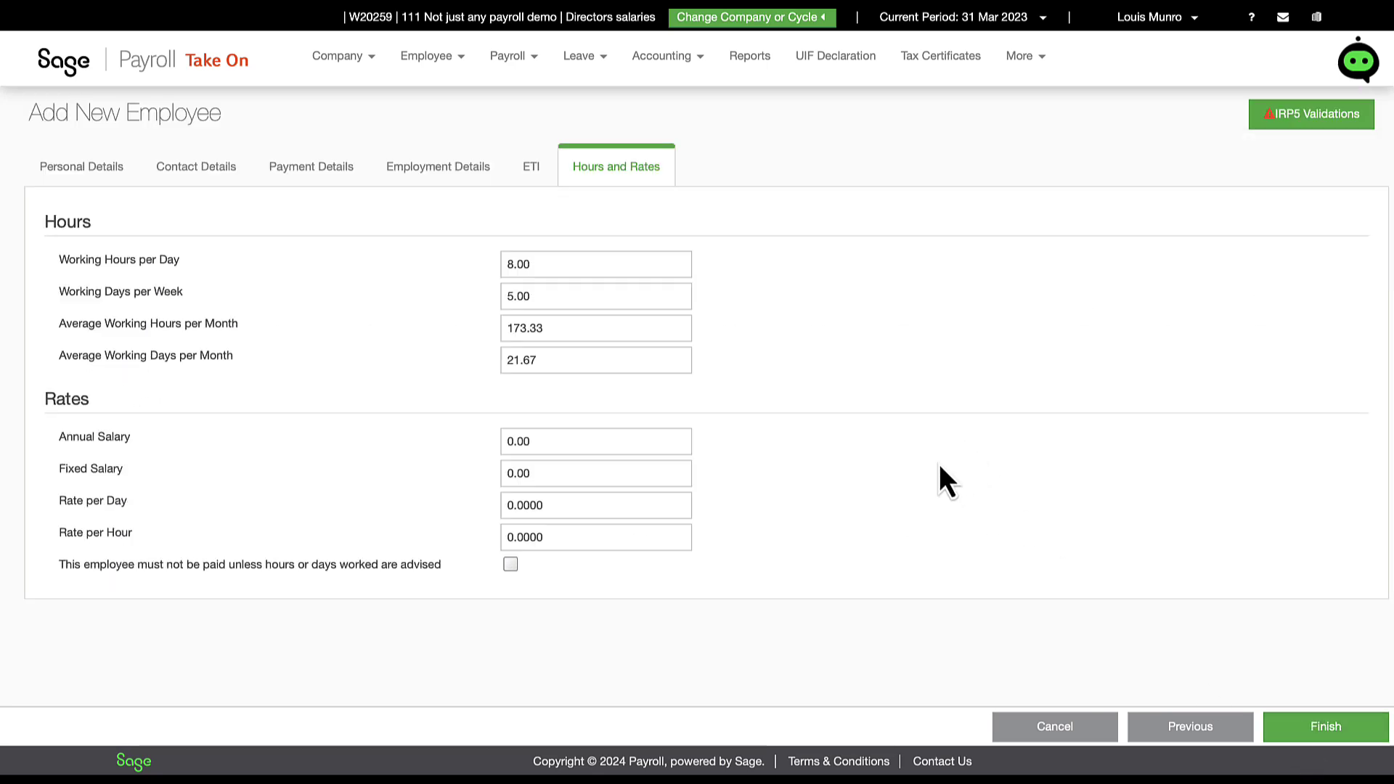
Step: Set the rate per day to 1,000, require advised hours or days for payment, and save
left_click(560, 508)
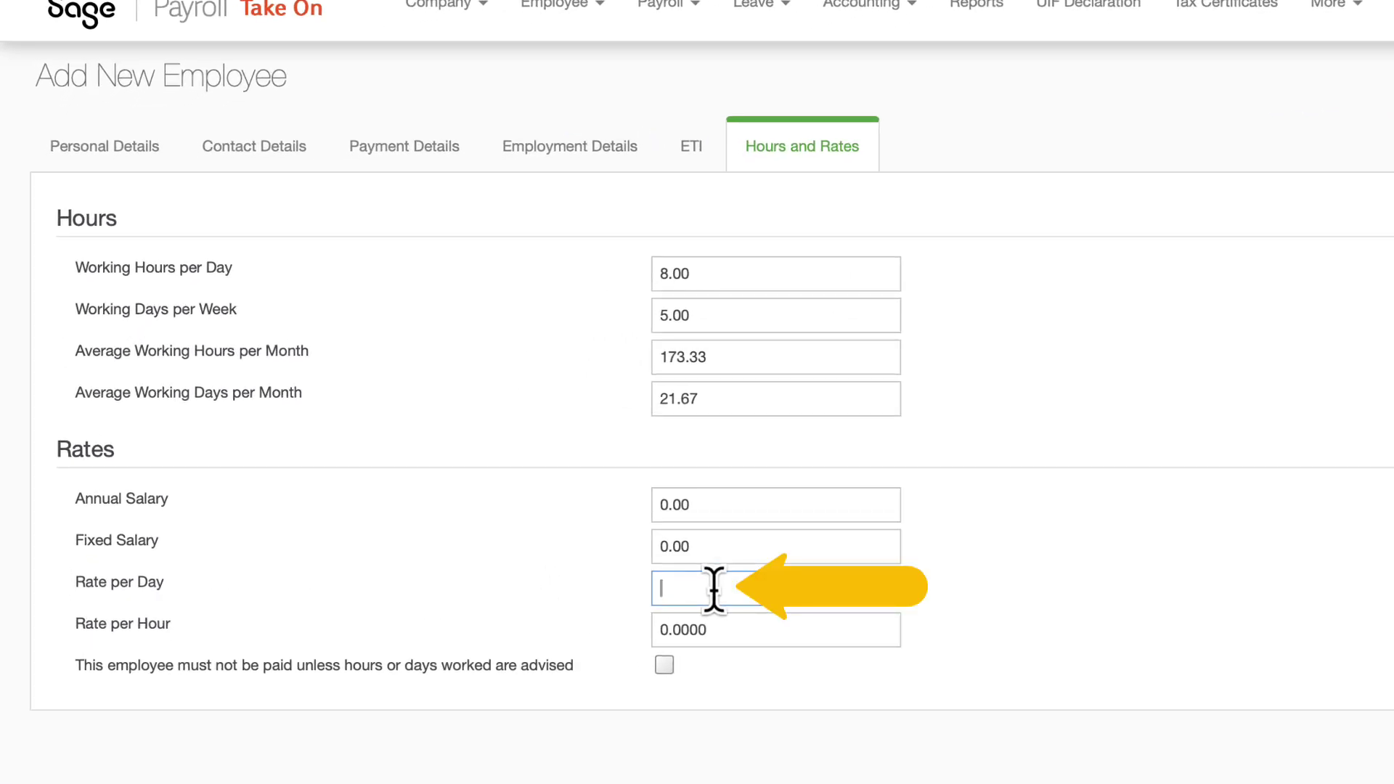
type("1000")
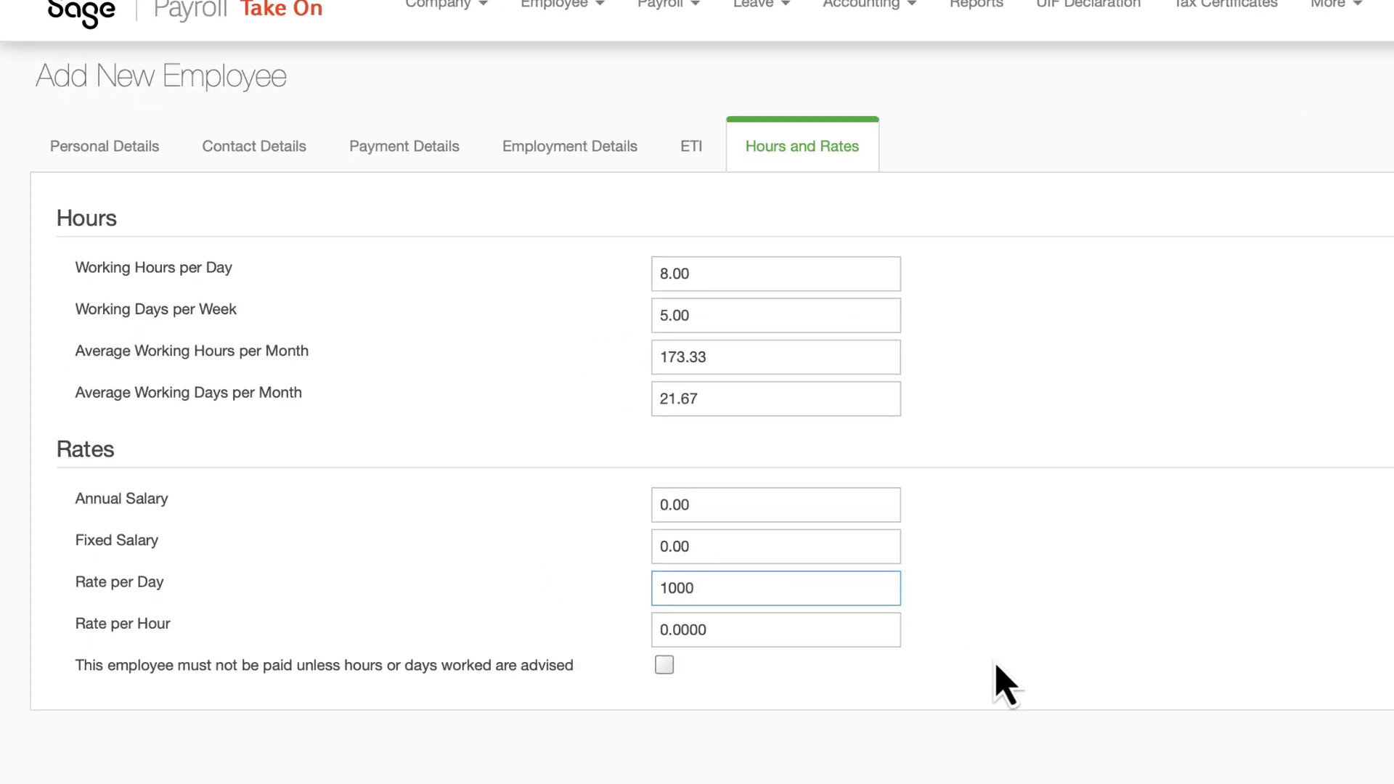
left_click(1065, 691)
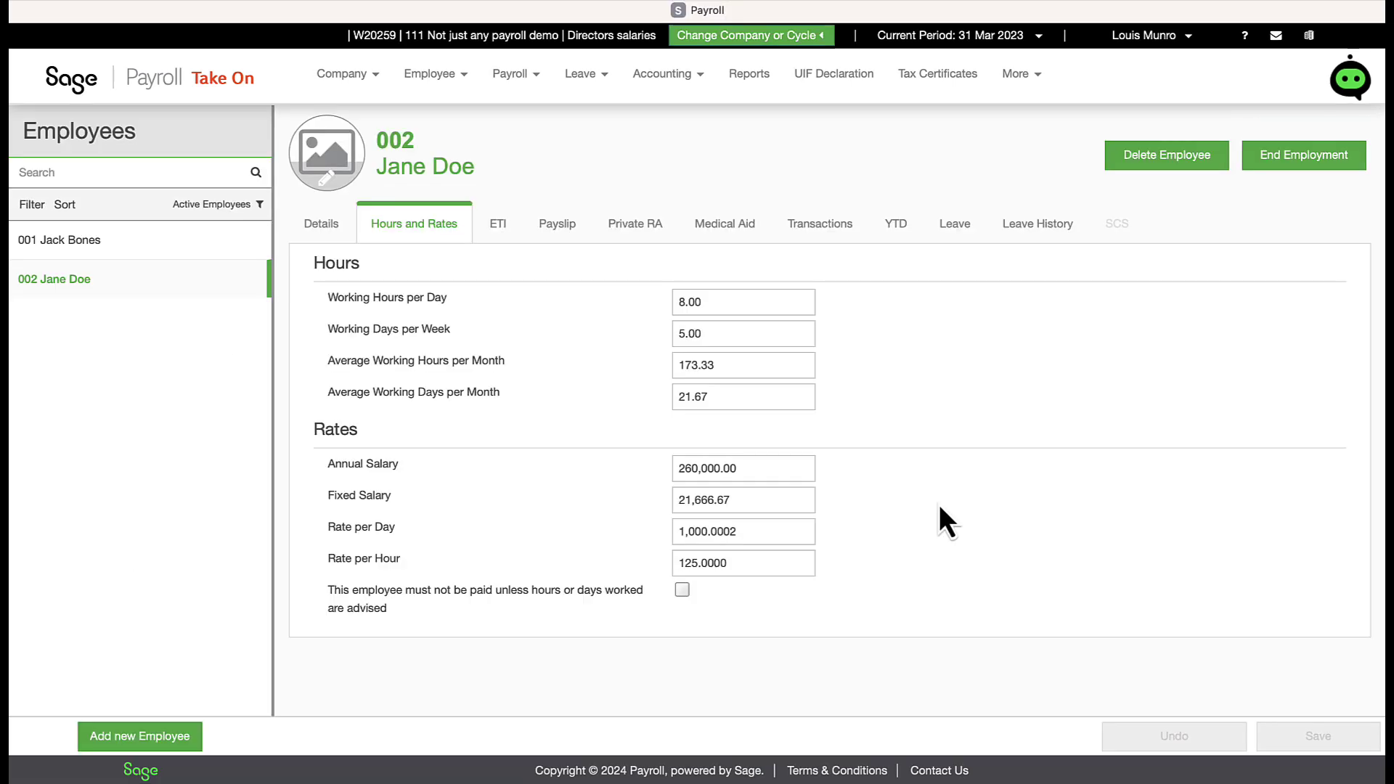
left_click(682, 590)
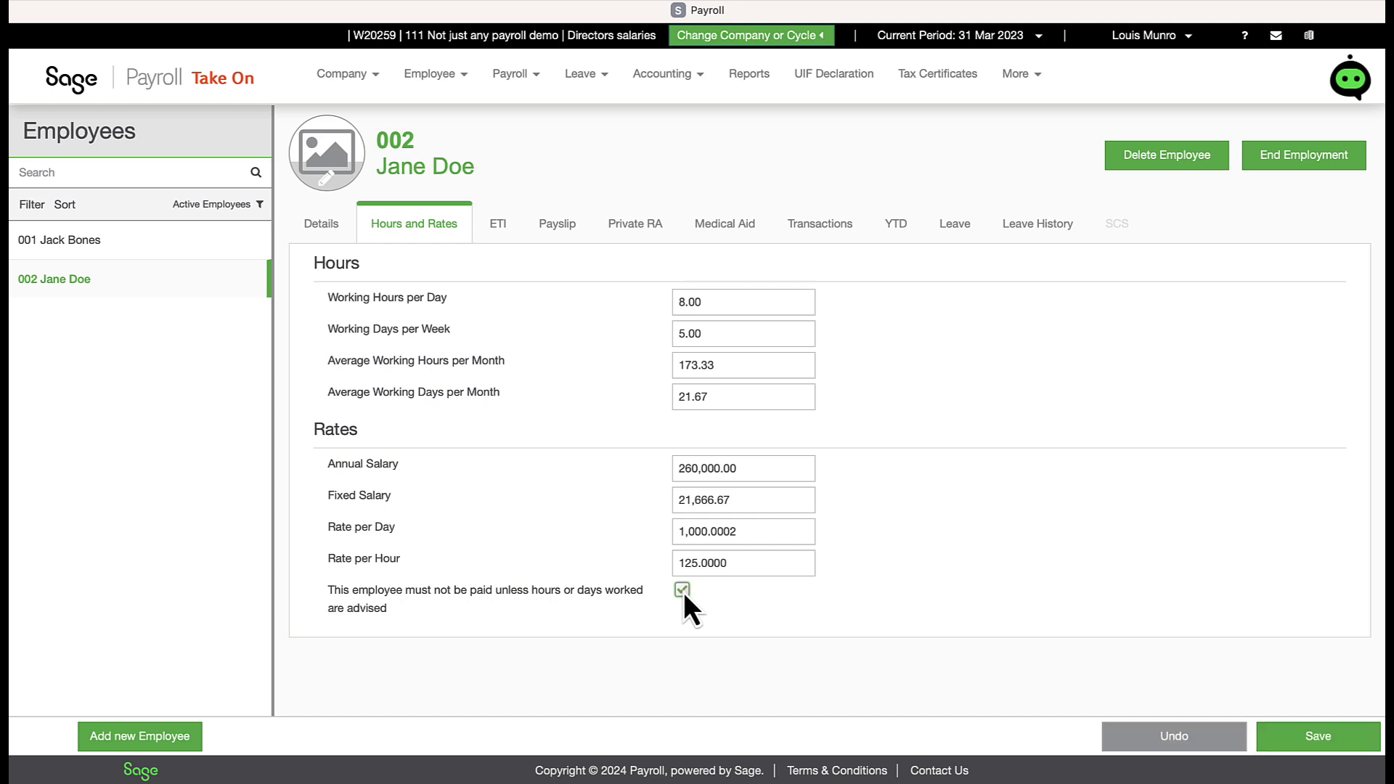
left_click(1283, 748)
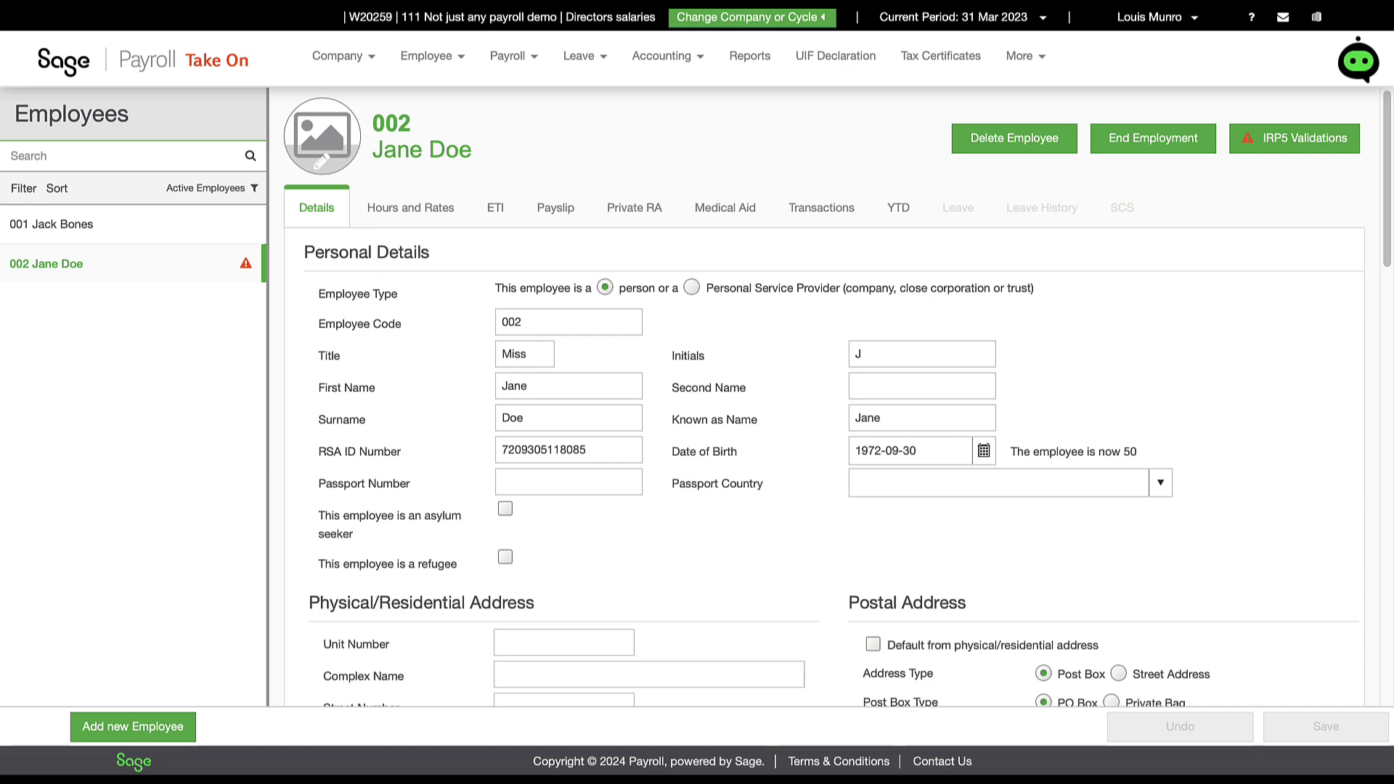
mouse_move(247, 272)
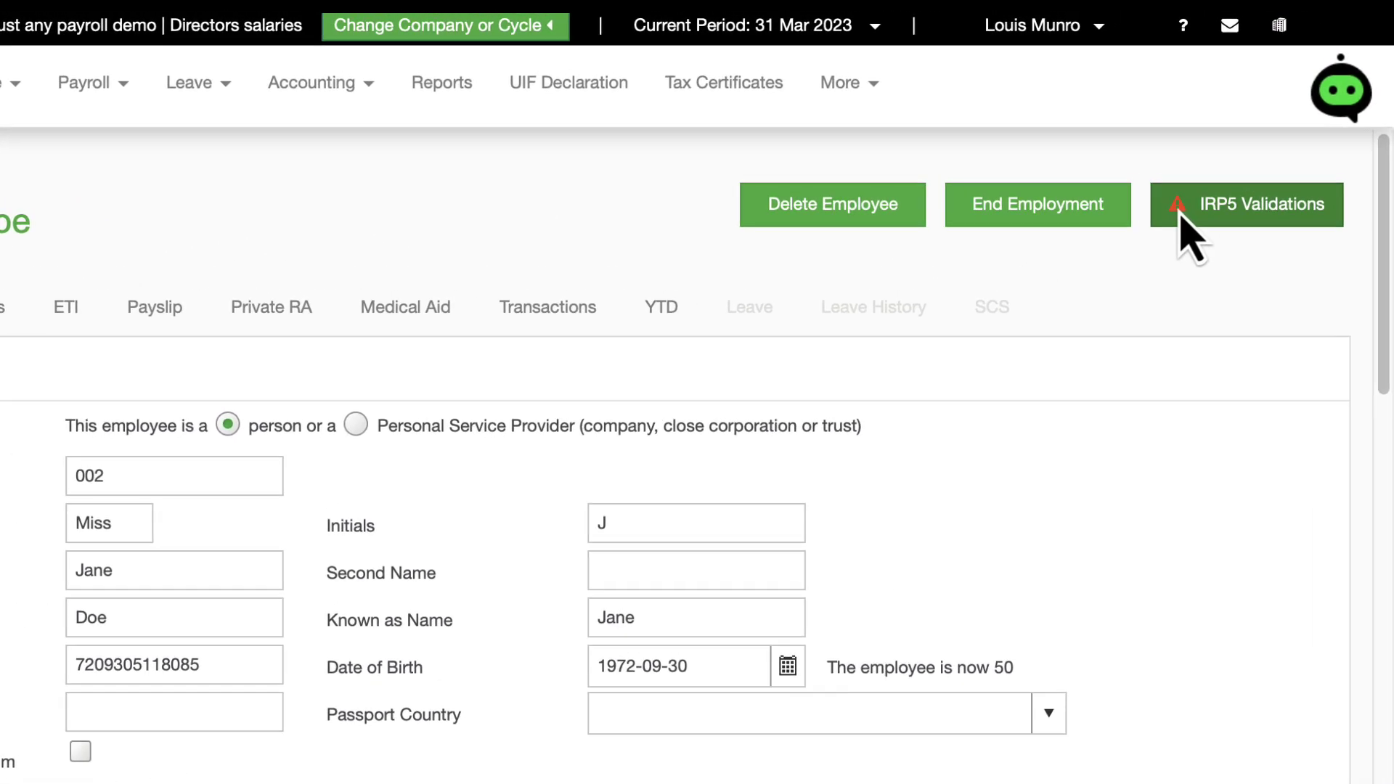
left_click(1181, 217)
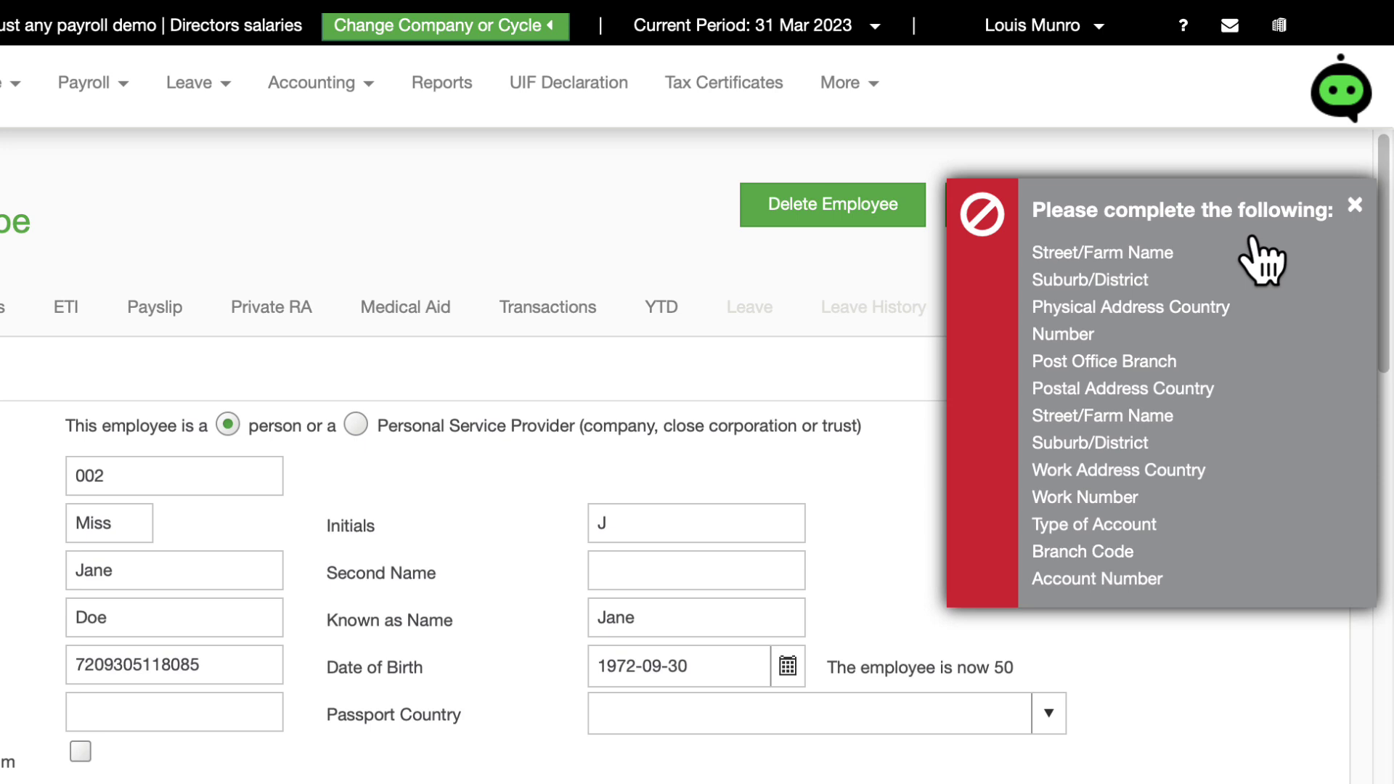
left_click(1355, 205)
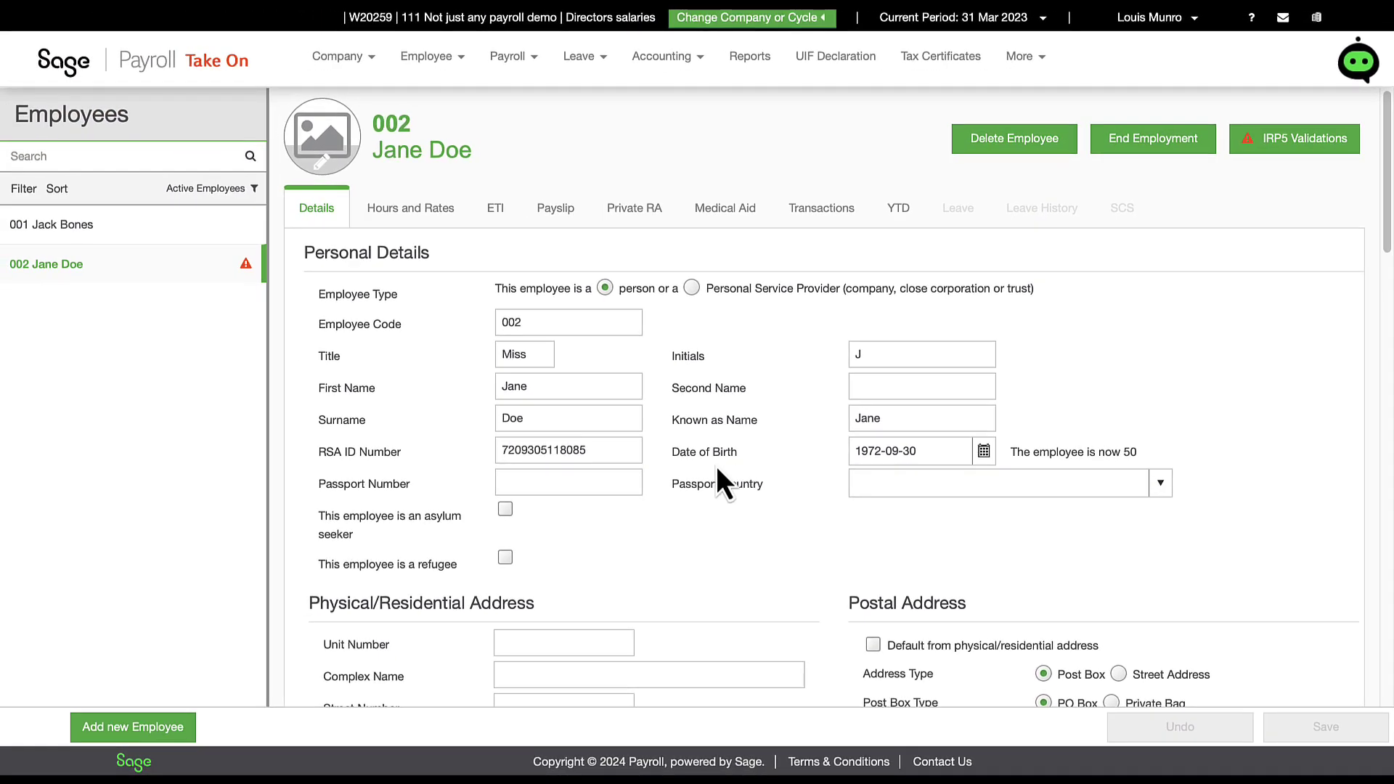
Step: Enter the residential street number, street name, suburb, city and postal code
scroll(716, 465, "down", 5)
left_click(589, 237)
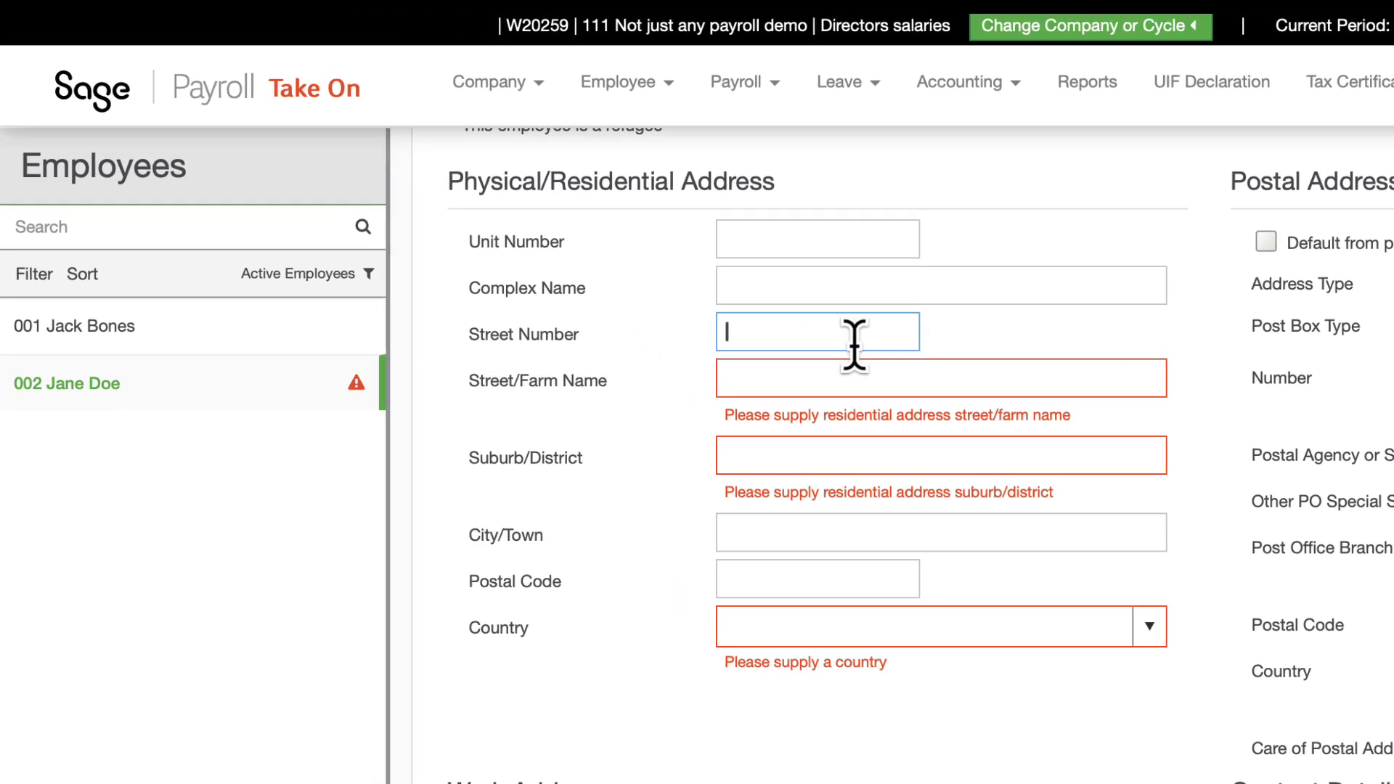
key("Tab")
key("Tab")
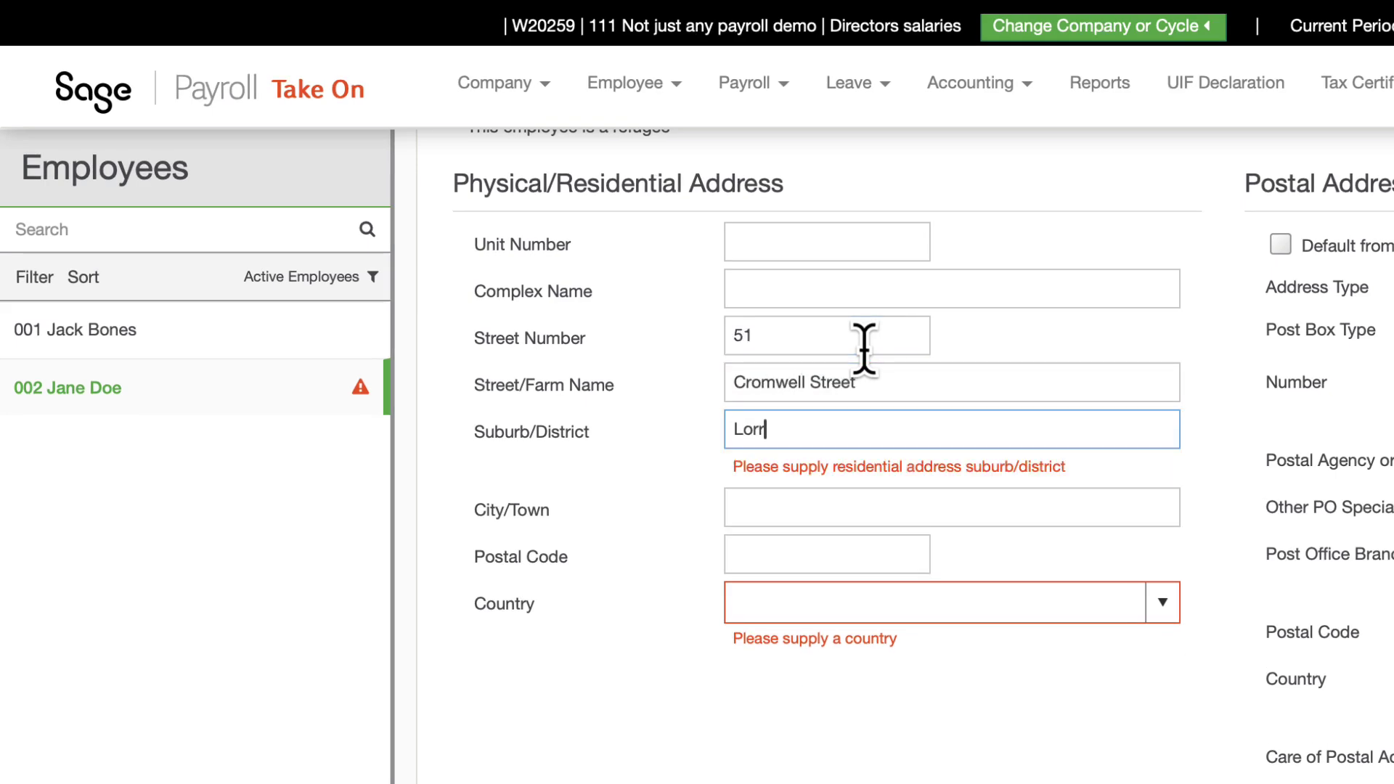
key("Tab")
key("Tab")
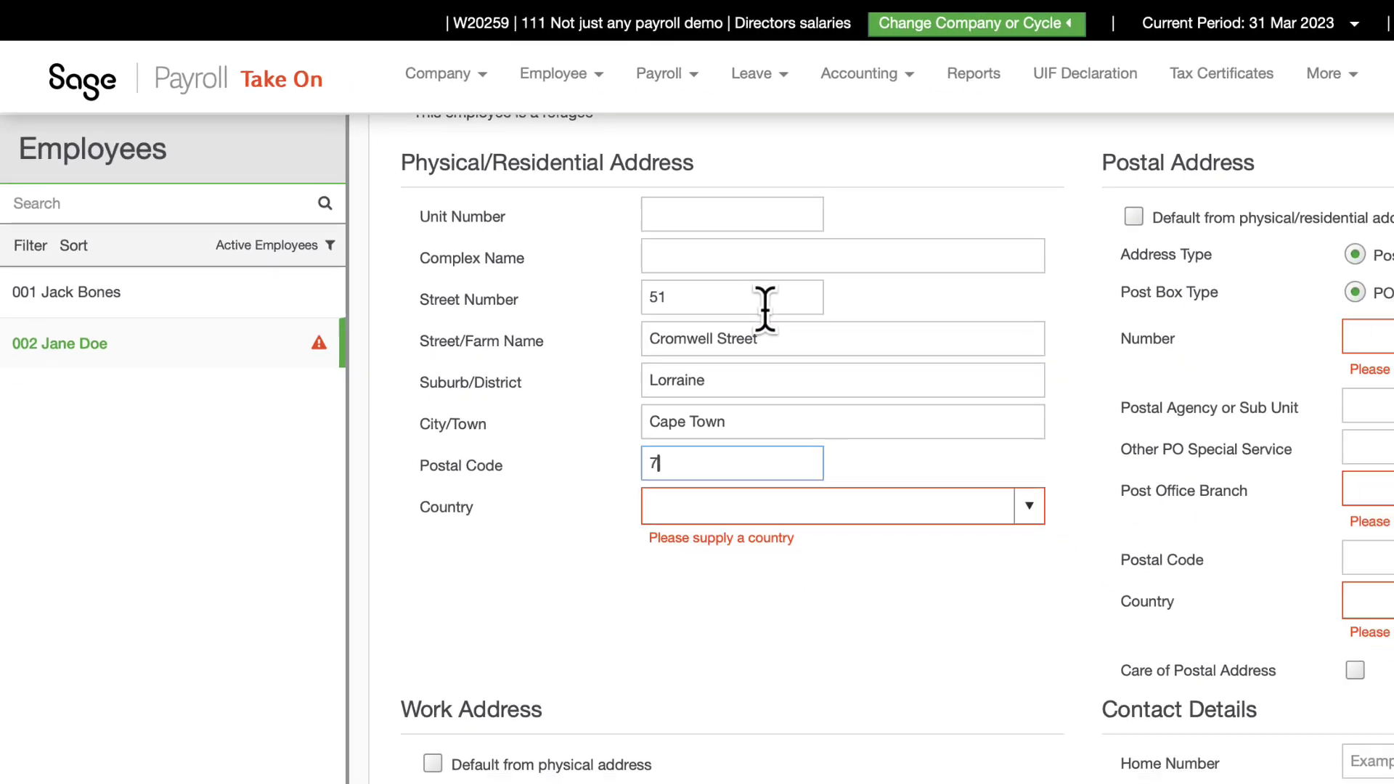
Step: Set country to South Africa, copy postal from physical, use company work address, and save
left_click(1164, 571)
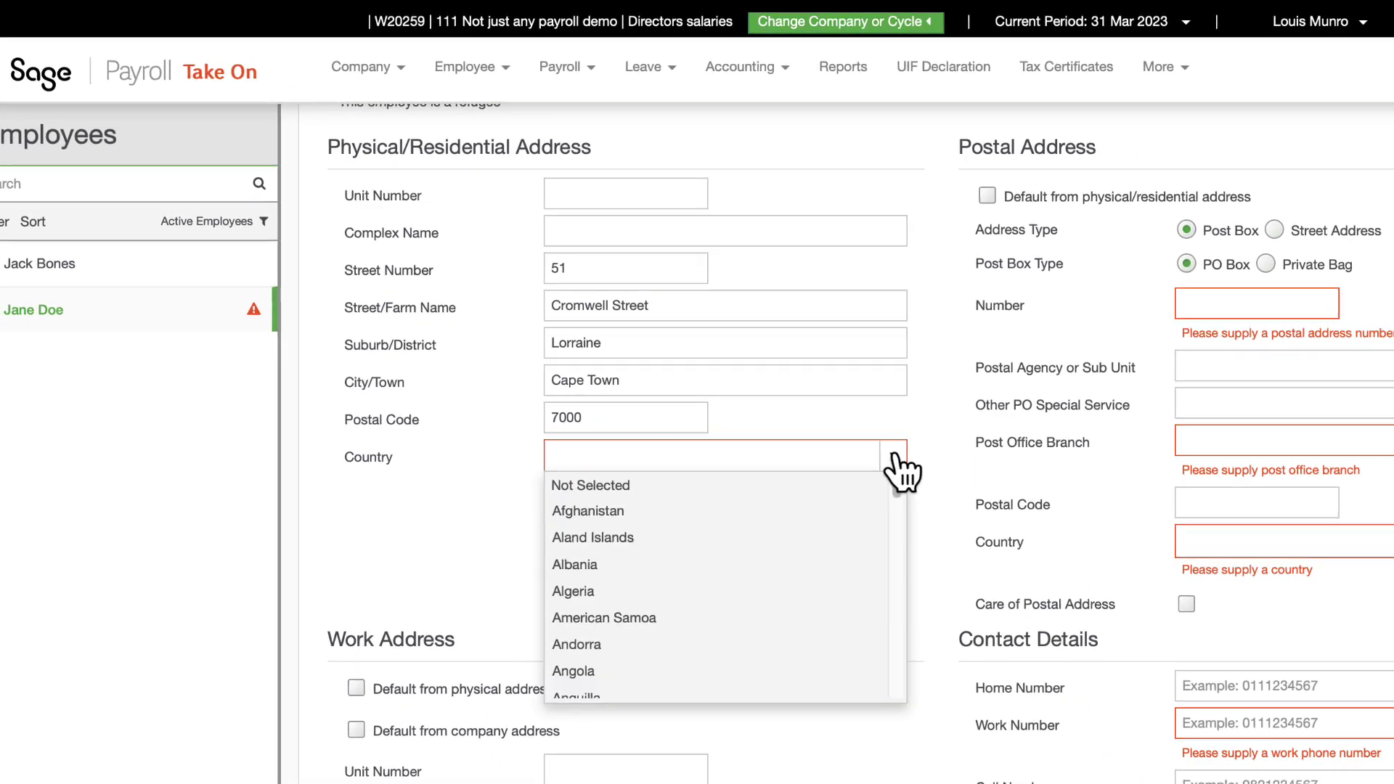
type("sout")
left_click(815, 762)
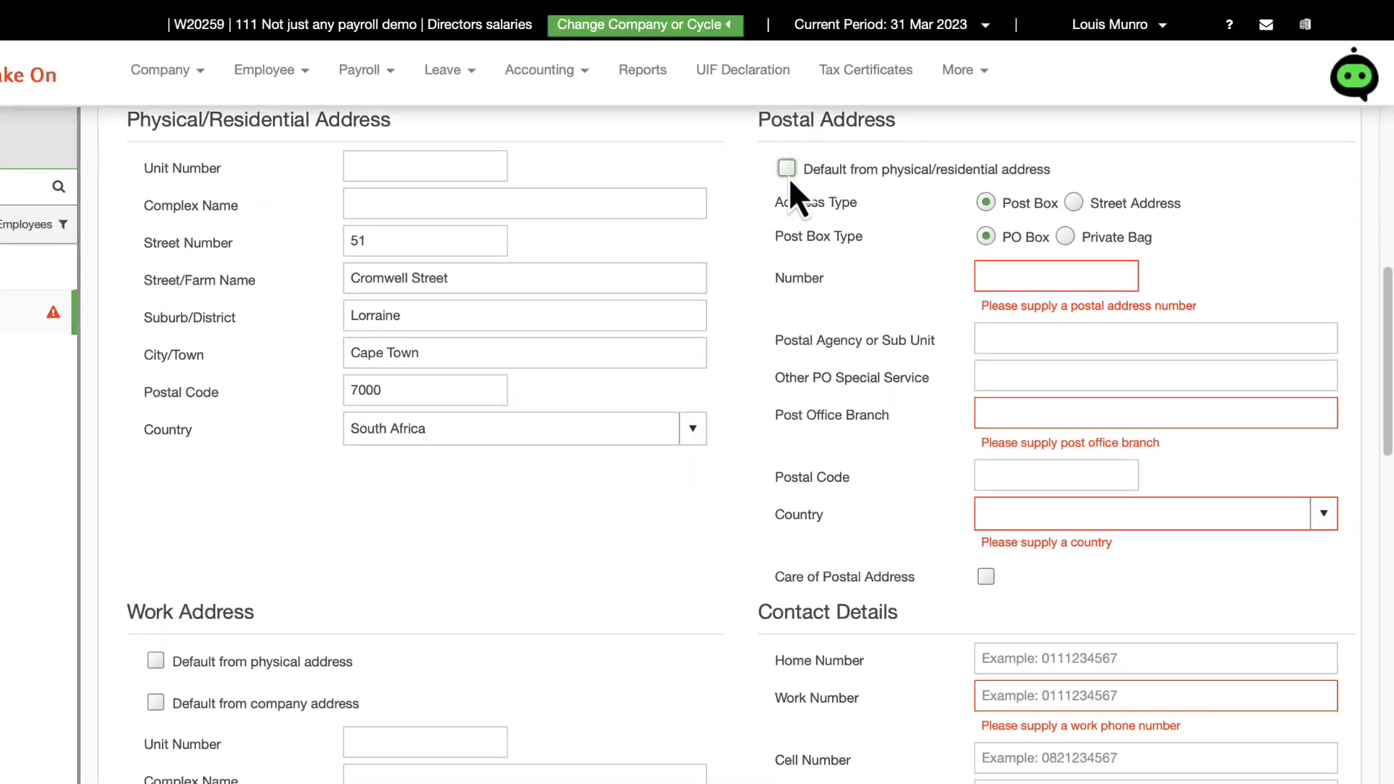
left_click(988, 196)
scroll(740, 363, "down", 4)
left_click(155, 271)
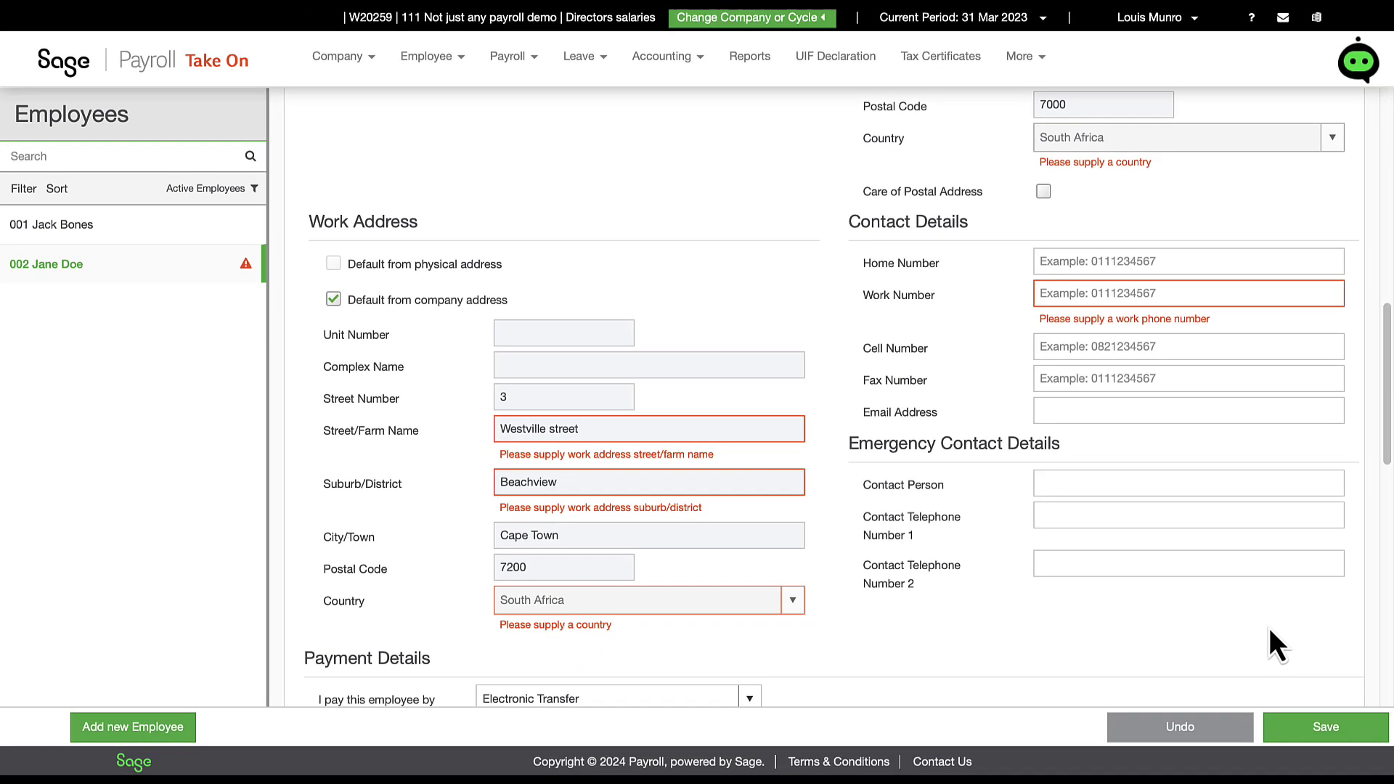
left_click(1295, 729)
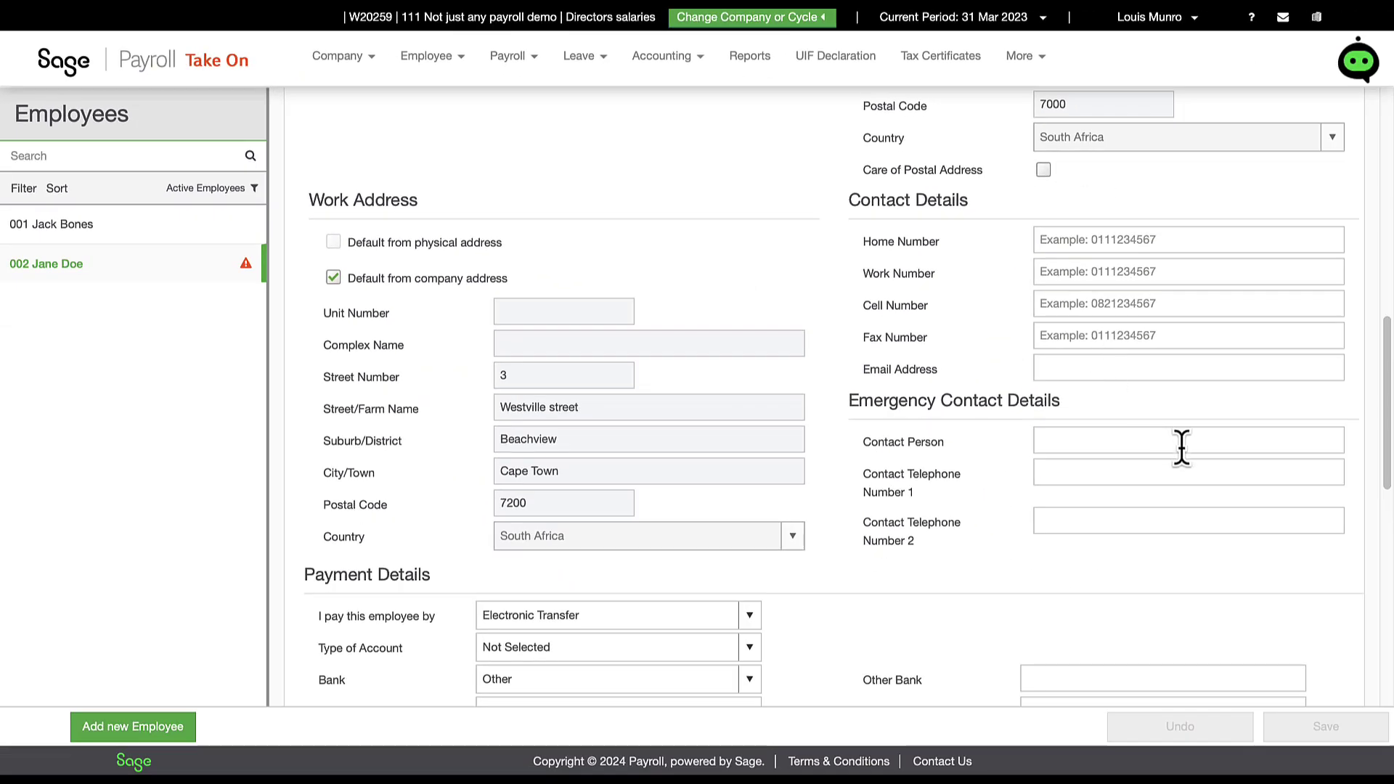
scroll(1182, 446, "up", 12)
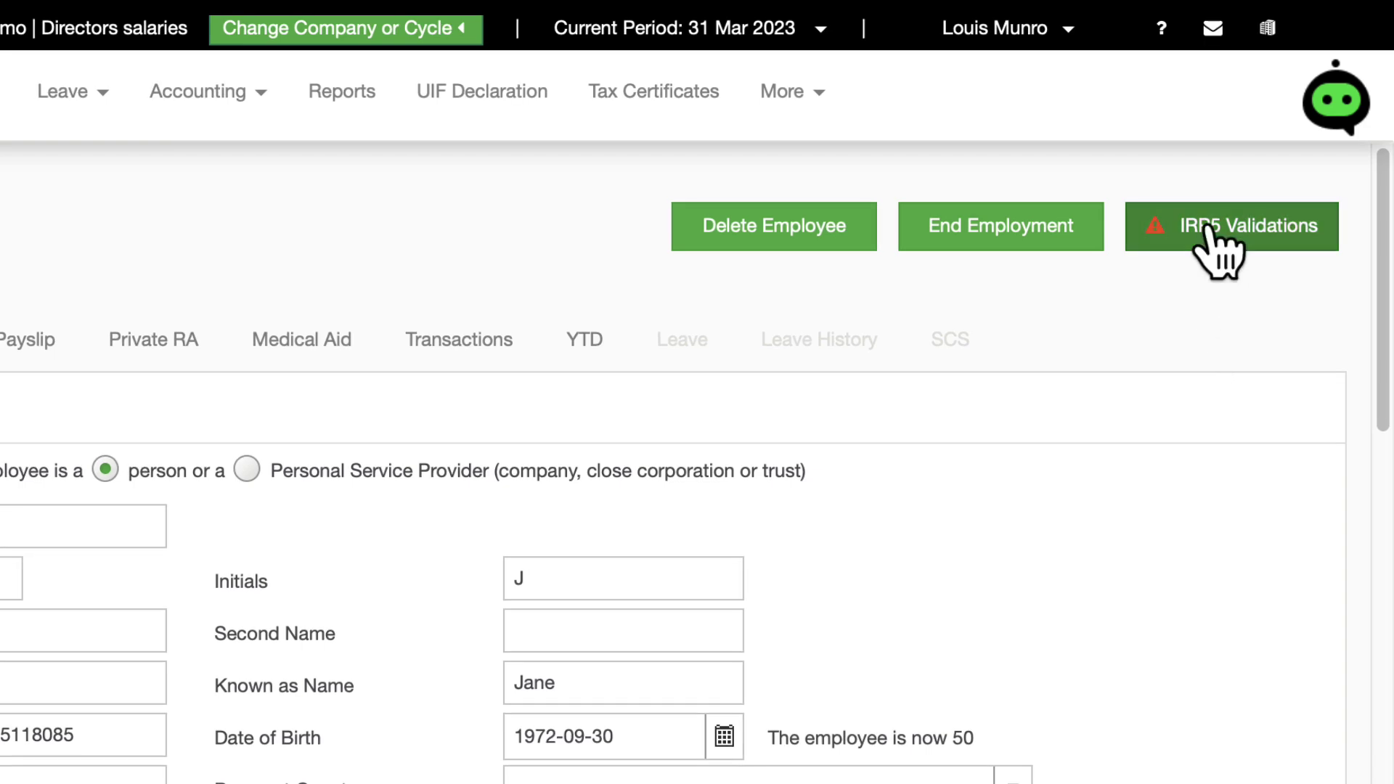
Step: Review the IRP5 validations list and enter the employee's work phone number
left_click(1210, 240)
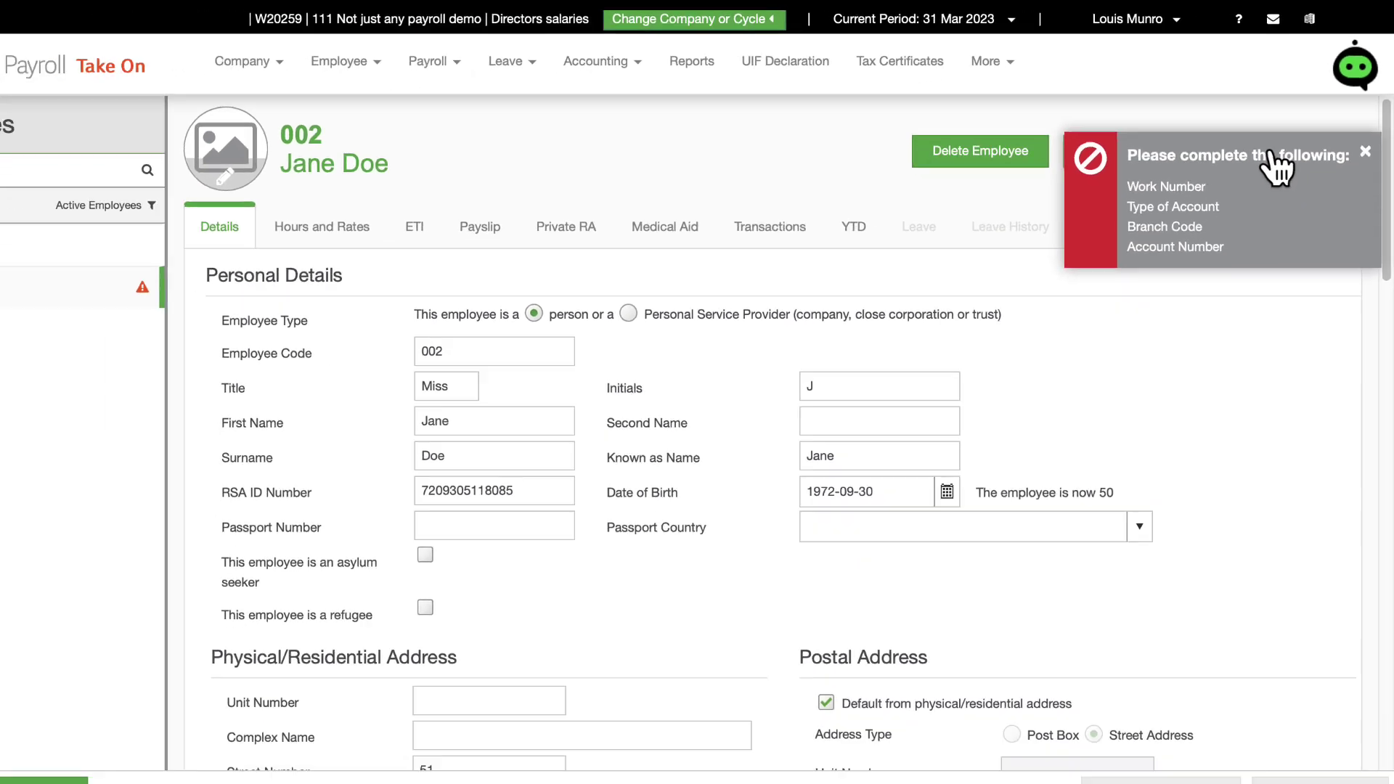
scroll(1260, 455, "down", 5)
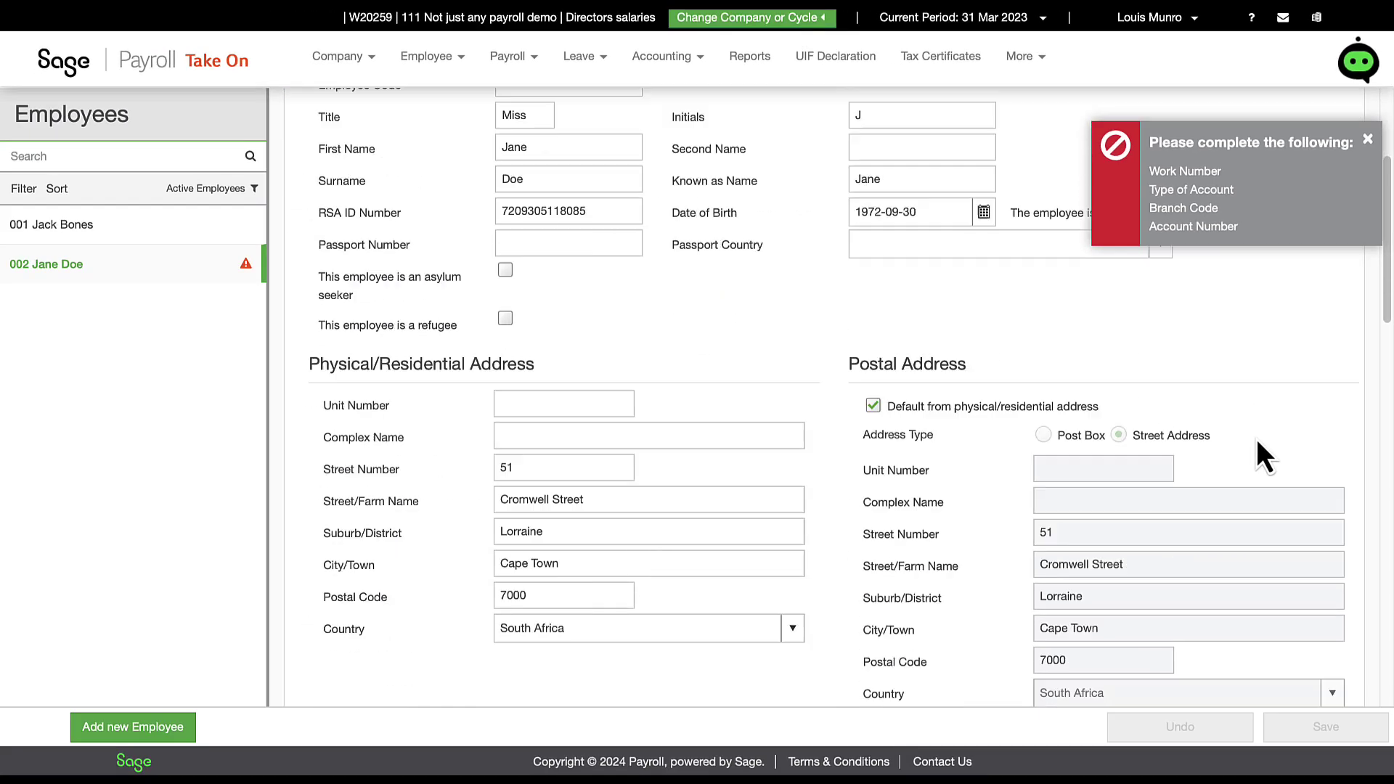
scroll(1257, 440, "down", 6)
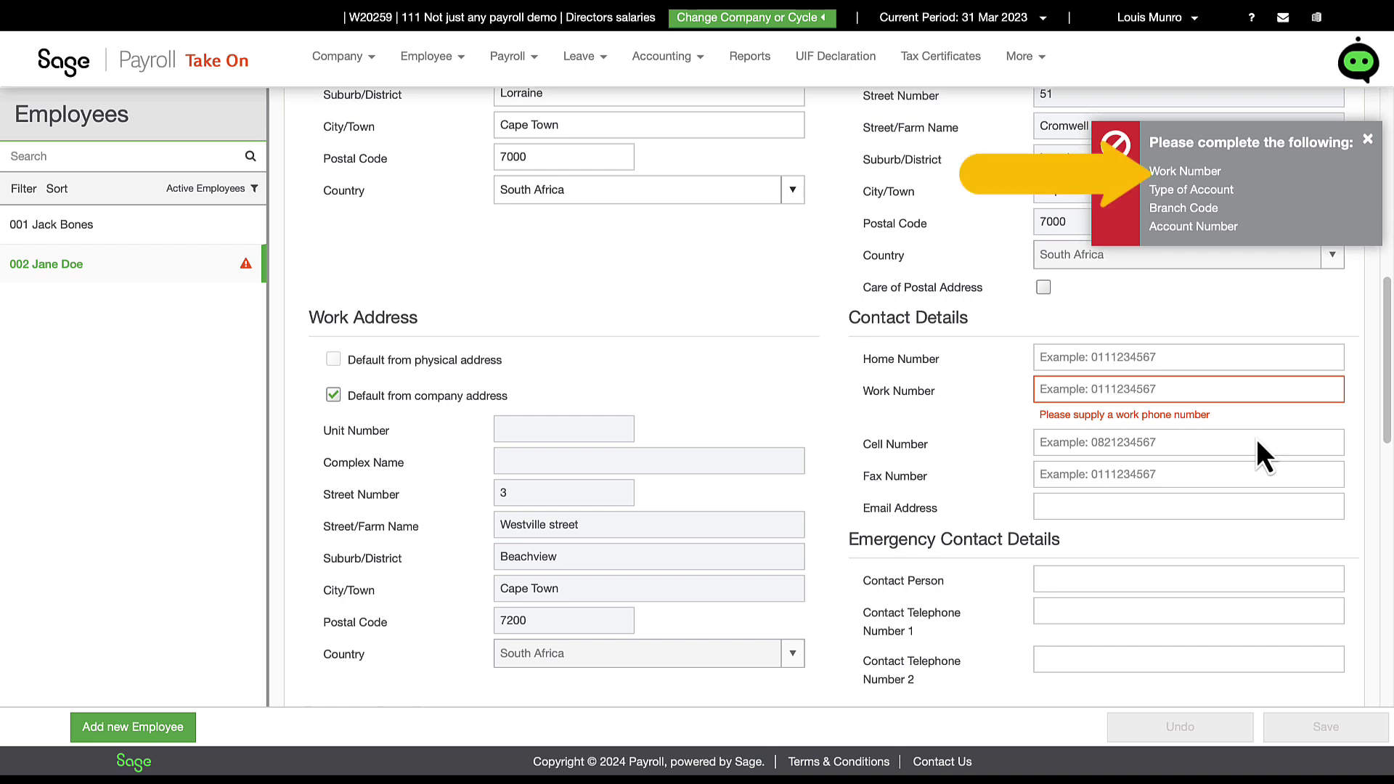
left_click(1195, 390)
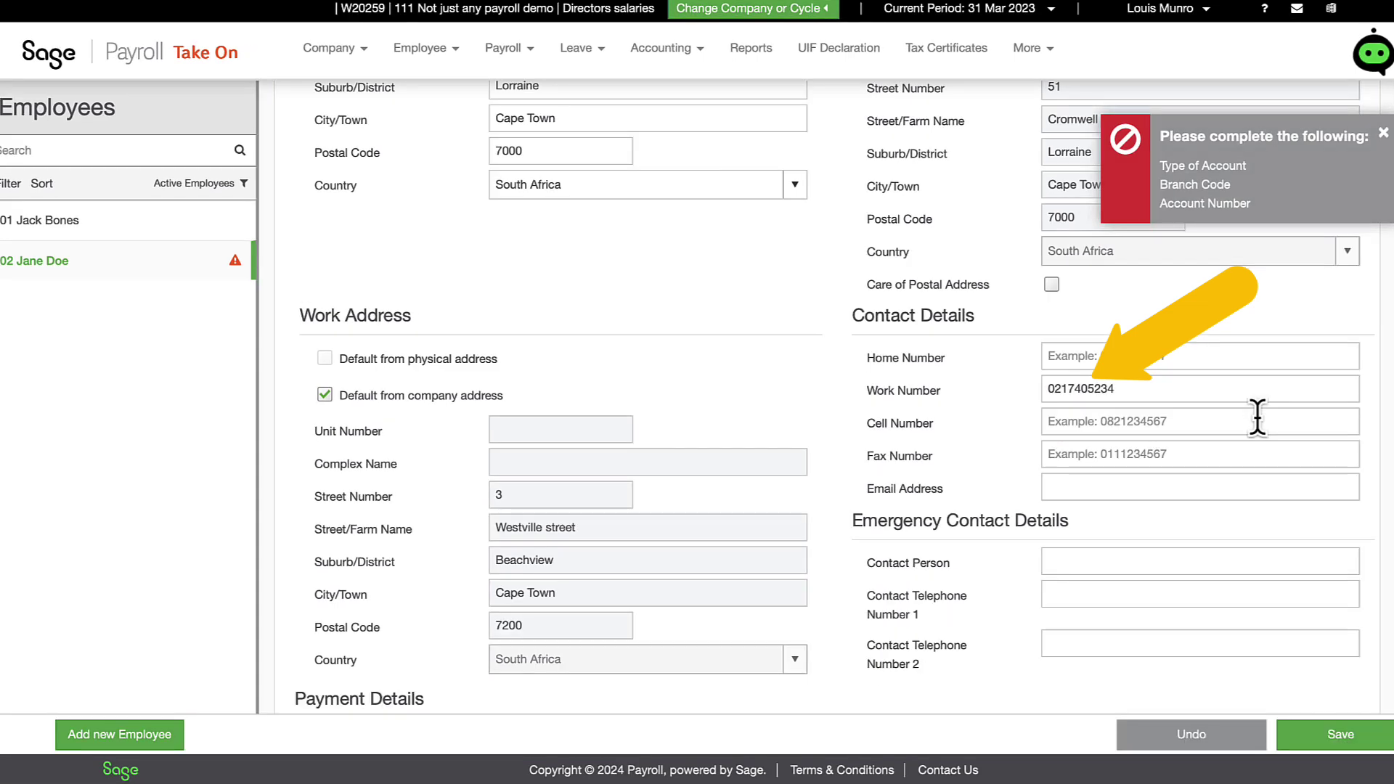
scroll(1234, 509, "down", 5)
Step: Set a Cheque account at First National Bank South Africa, enter the account number, and save
left_click(753, 353)
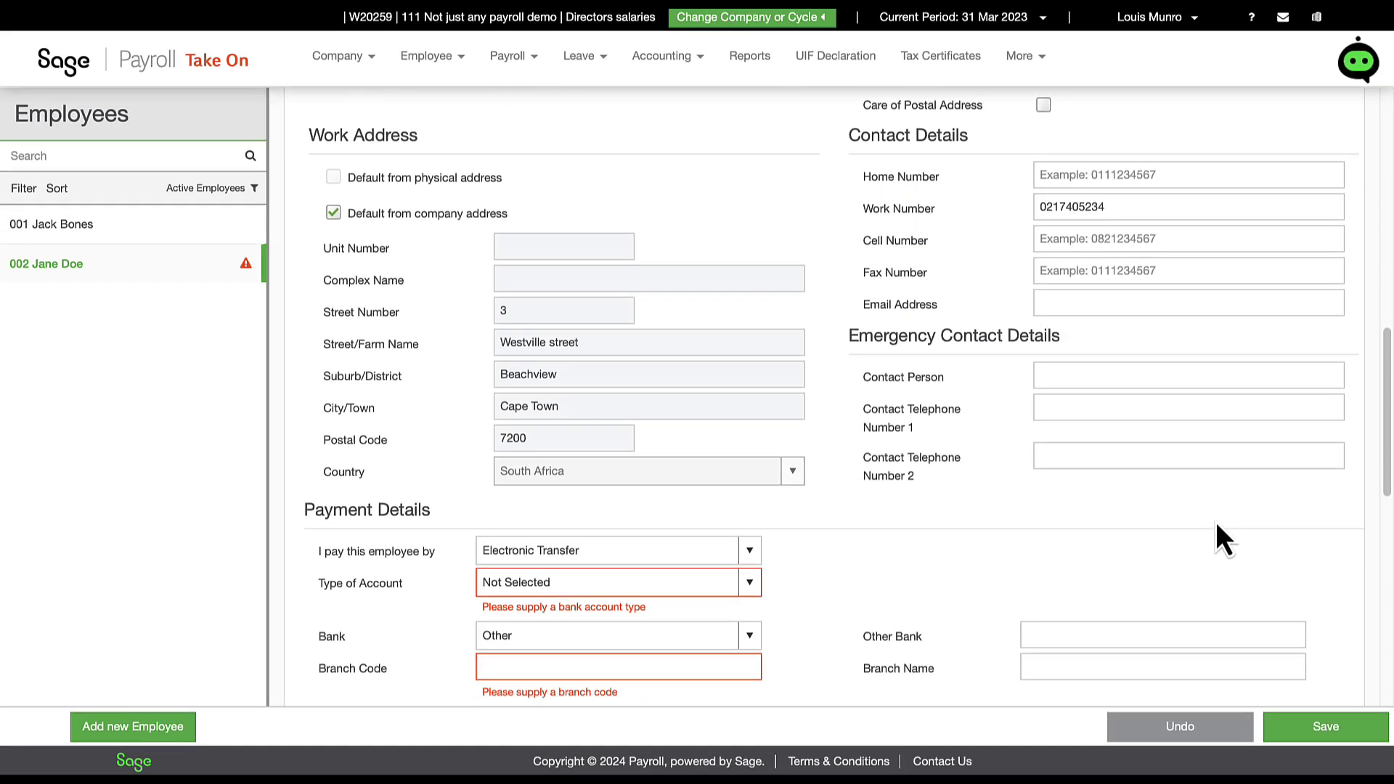
left_click(740, 415)
left_click(748, 377)
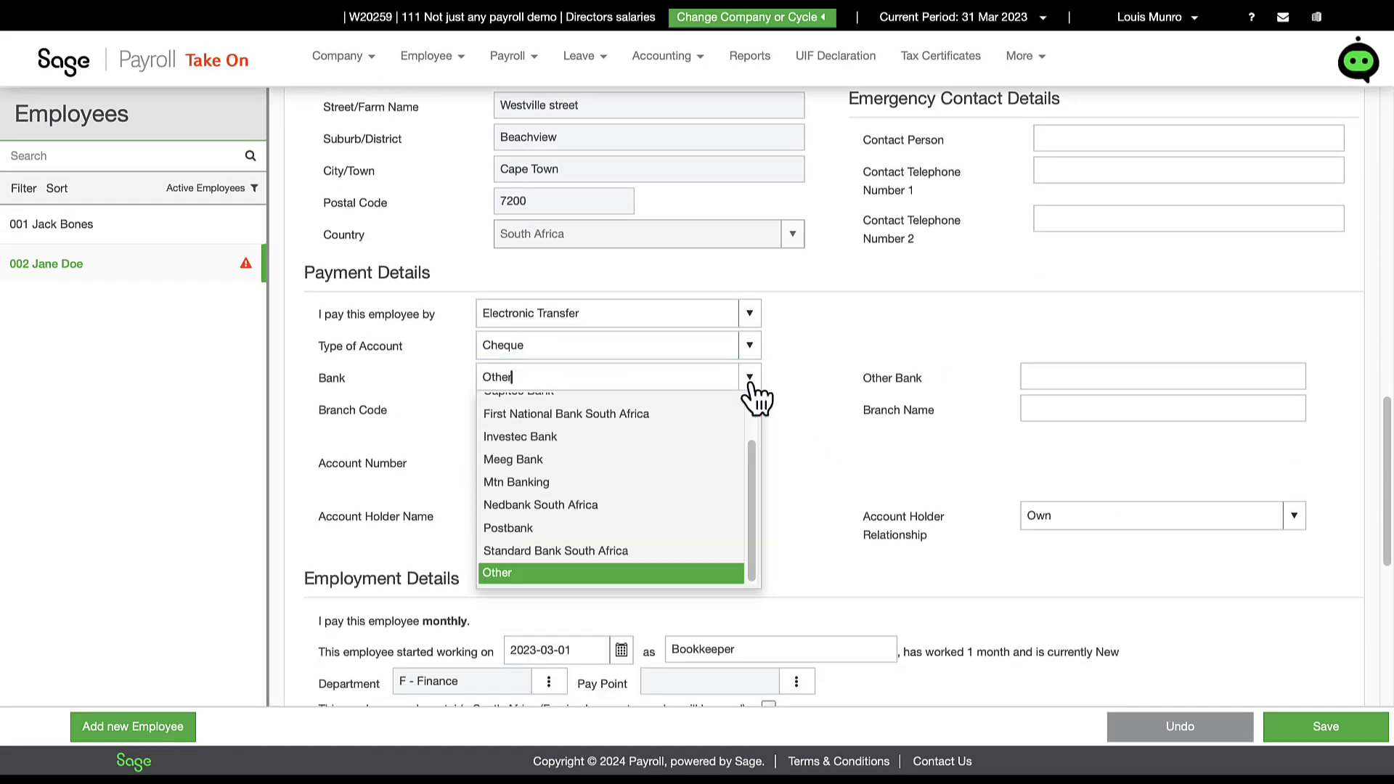
left_click(704, 411)
left_click(630, 463)
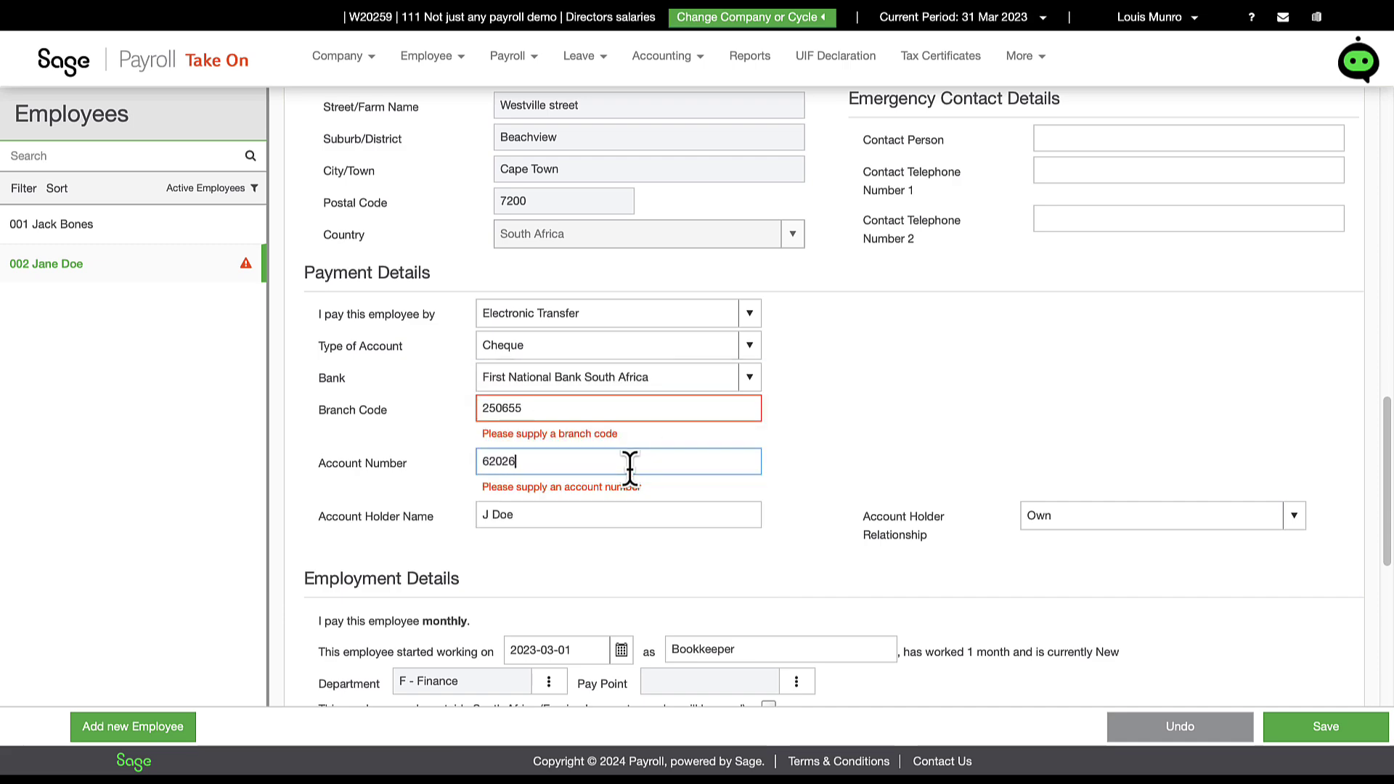
left_click(795, 524)
scroll(1074, 552, "down", 4)
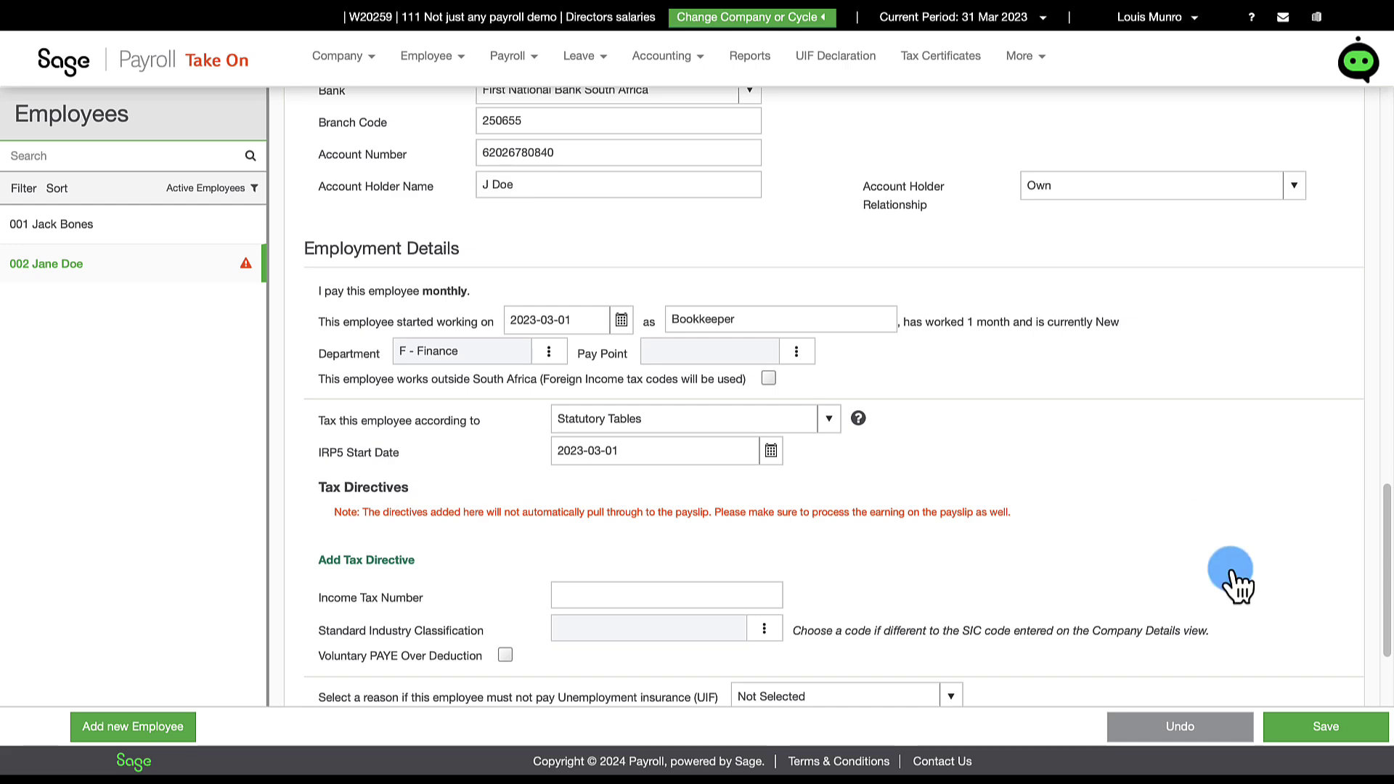
left_click(1331, 729)
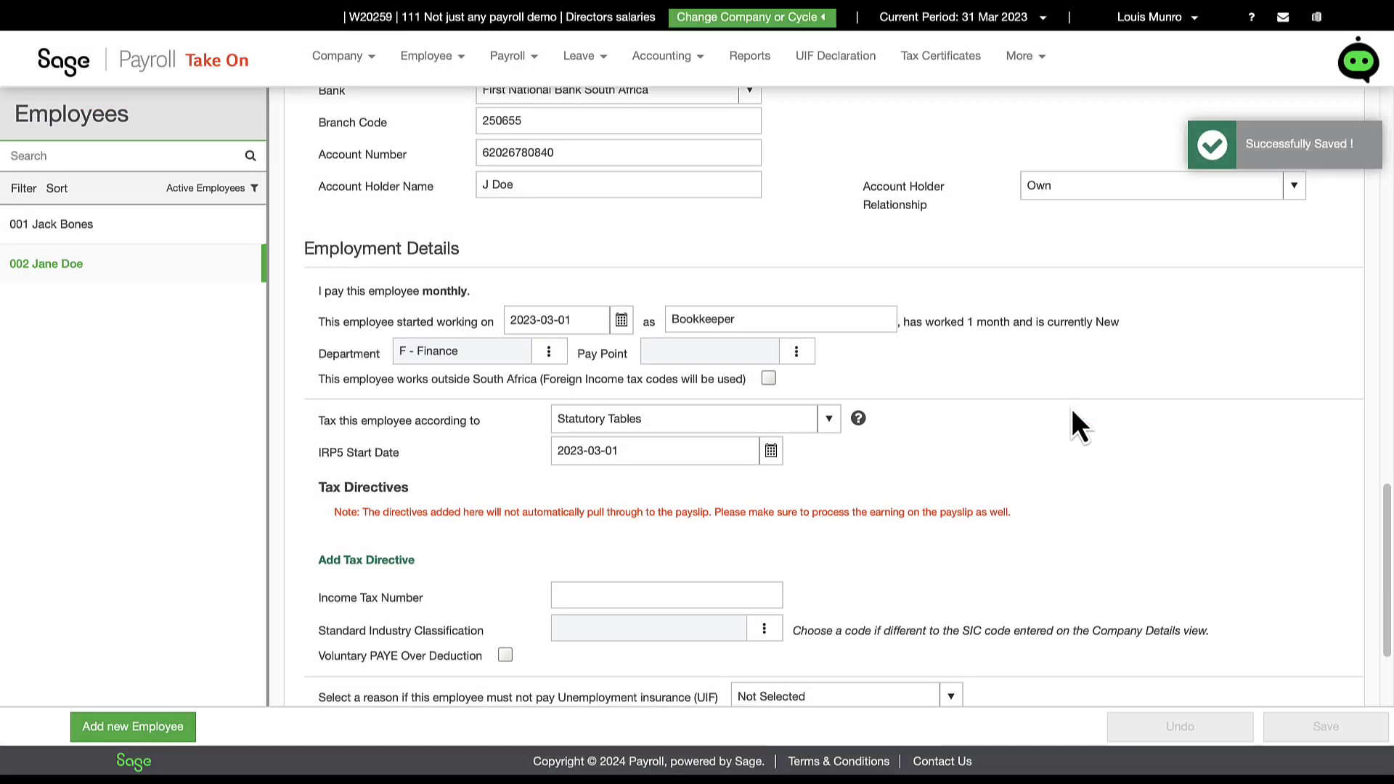
scroll(1072, 409, "up", 15)
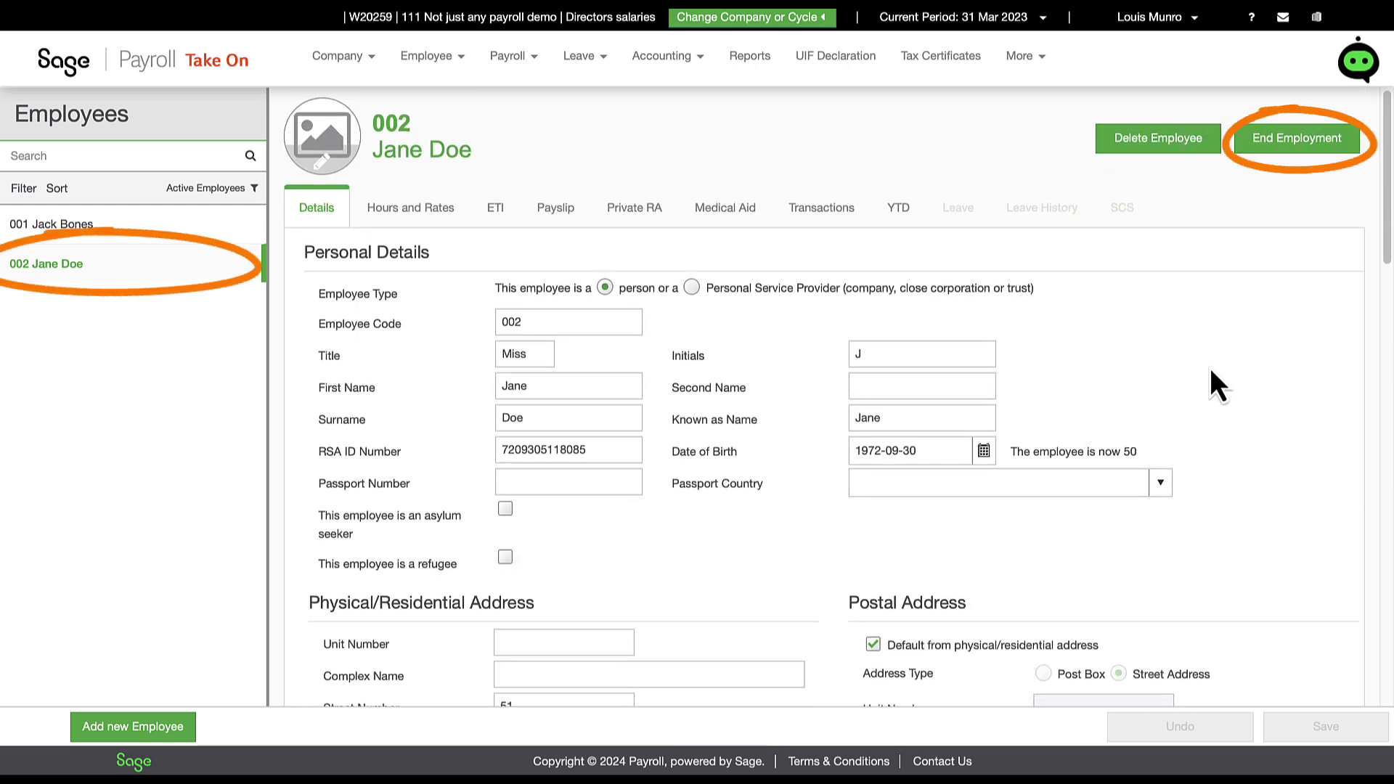
scroll(1210, 368, "down", 15)
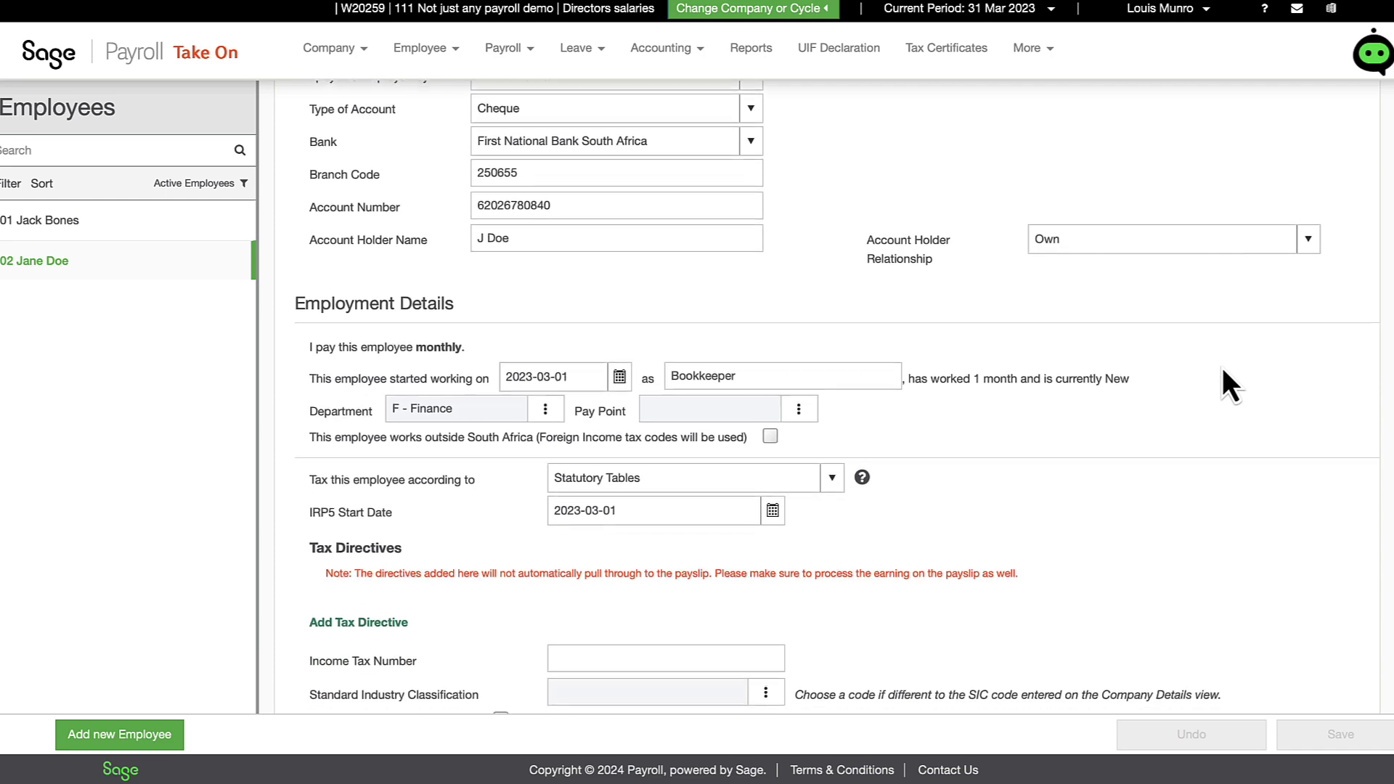
scroll(1223, 371, "down", 4)
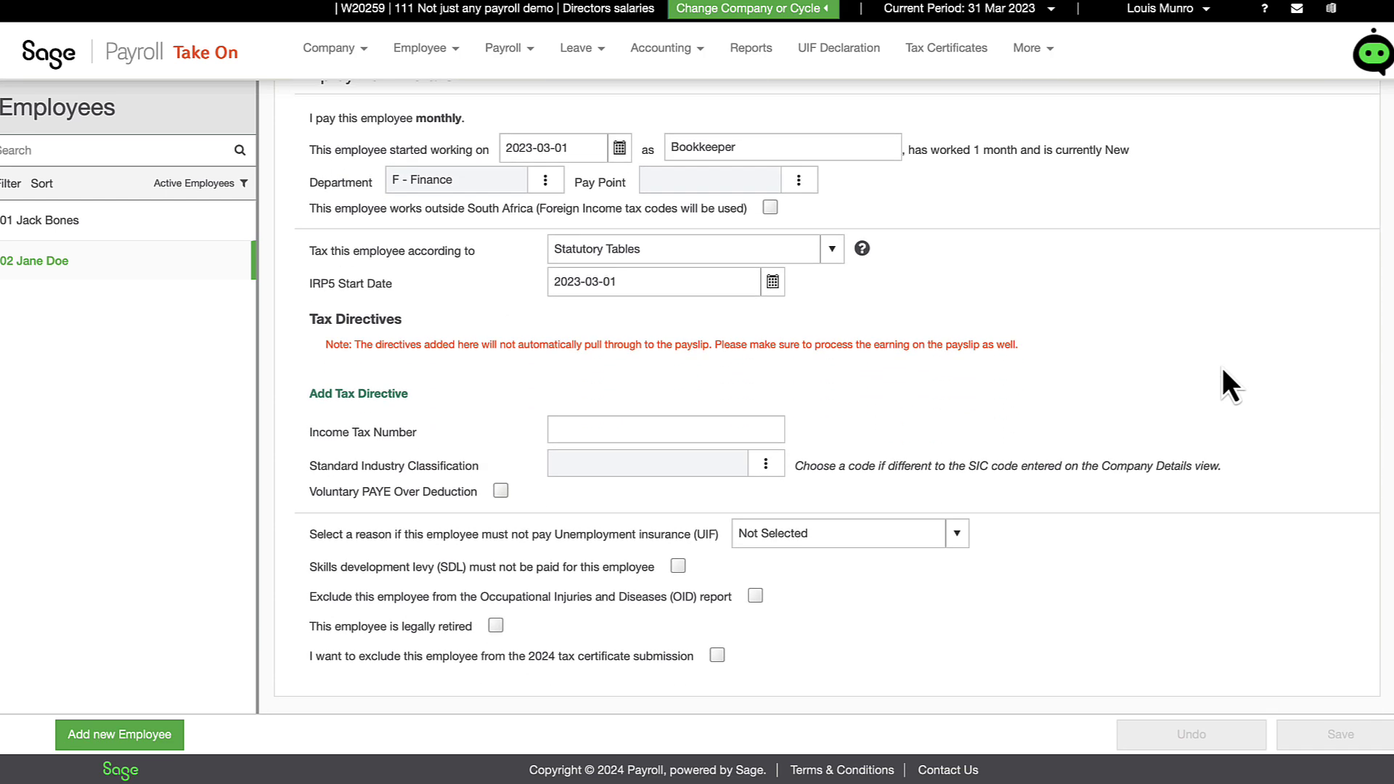